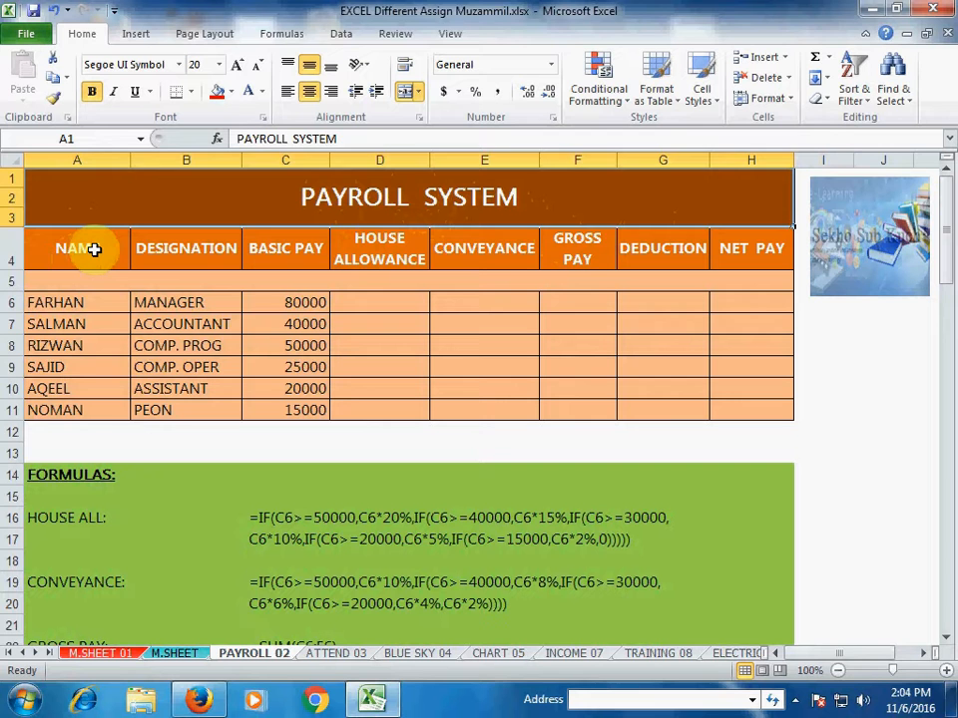
# - Review the payroll table's column headings from NAME through NET PAY and the first empty House Allowance cell
pyautogui.click(94, 250)
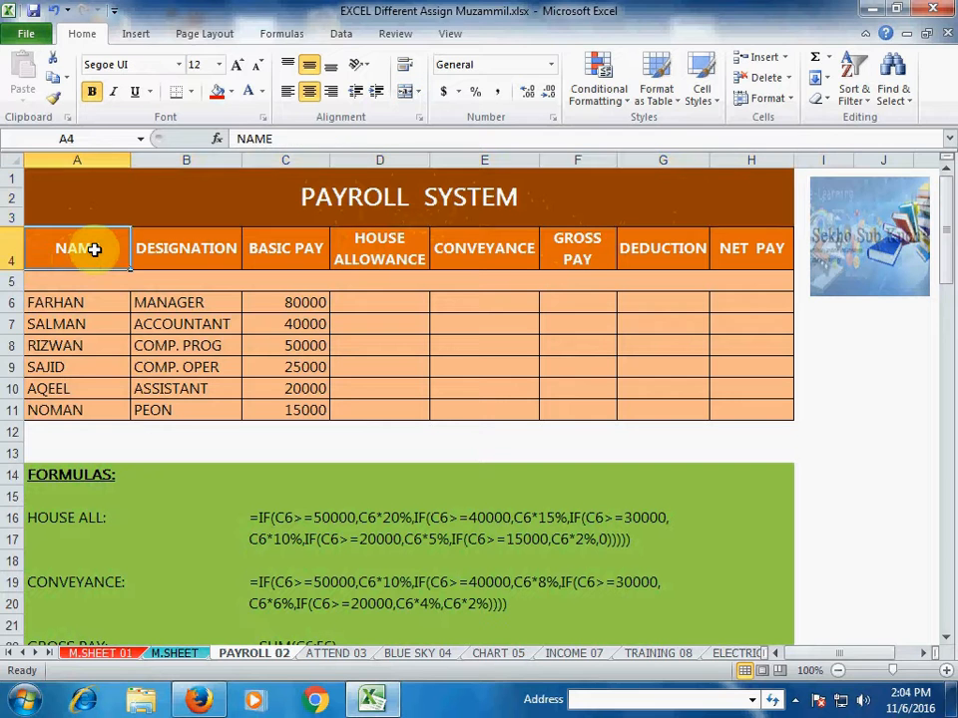
pyautogui.click(183, 248)
pyautogui.click(287, 248)
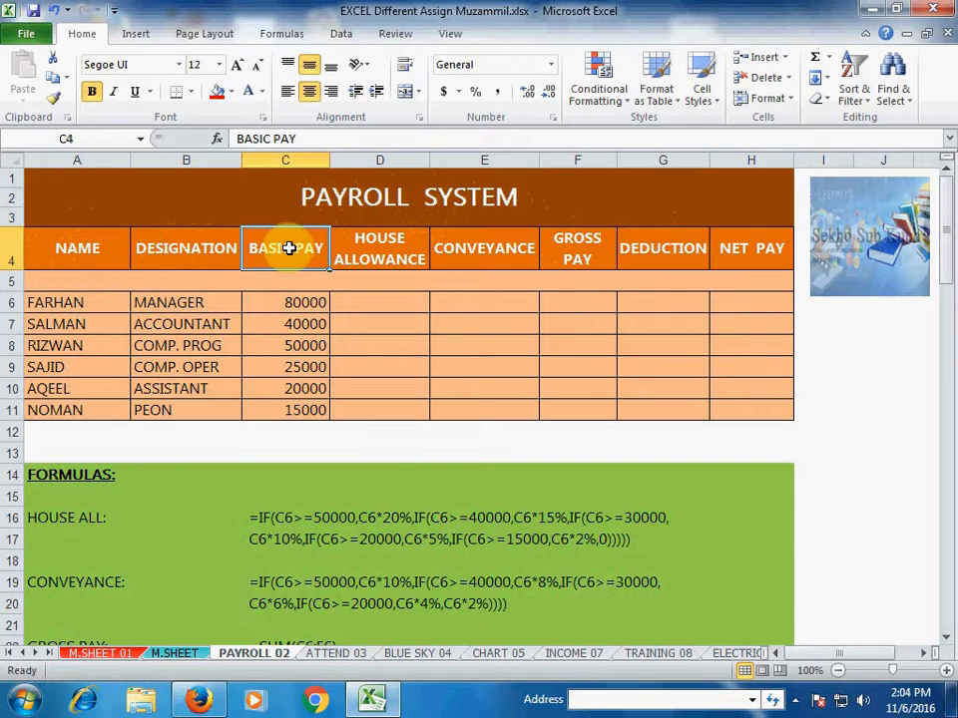
pyautogui.click(376, 244)
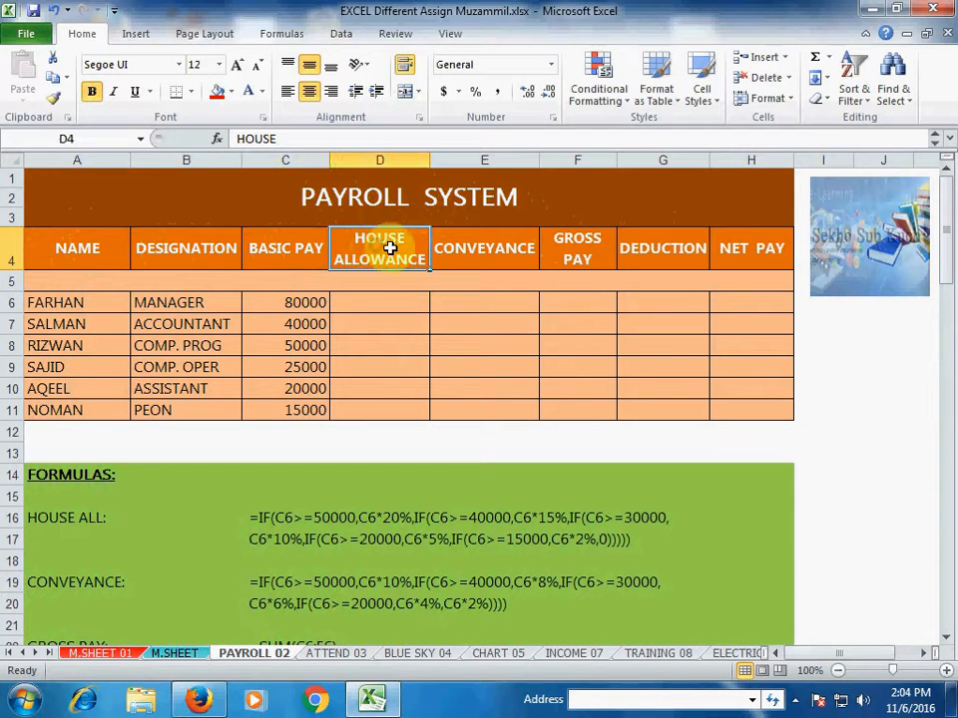
pyautogui.click(491, 247)
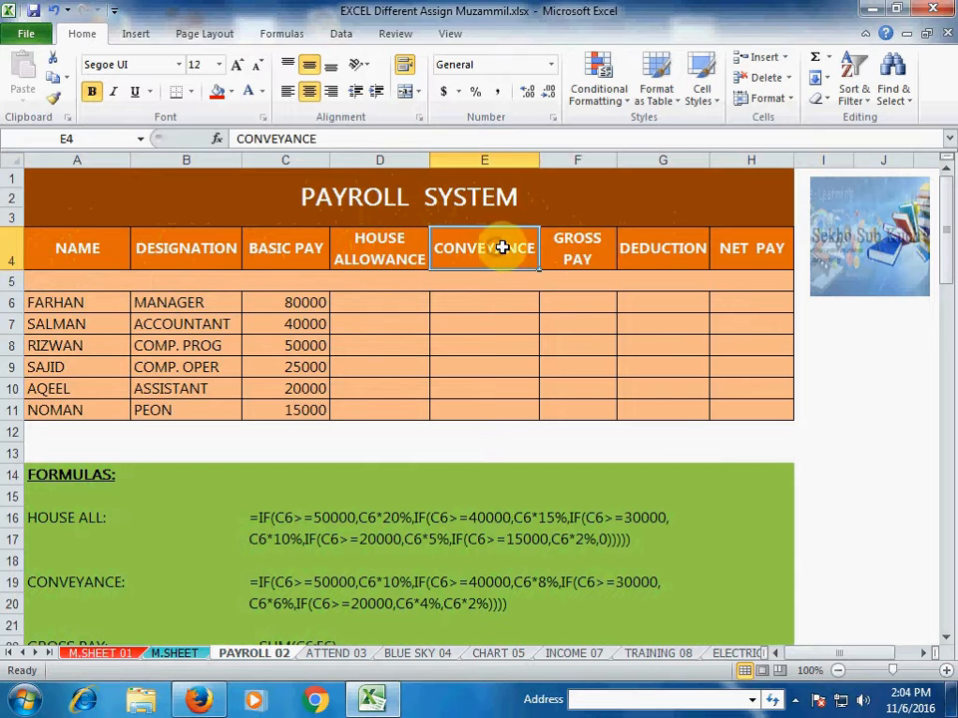
pyautogui.click(588, 249)
pyautogui.click(645, 255)
pyautogui.click(760, 254)
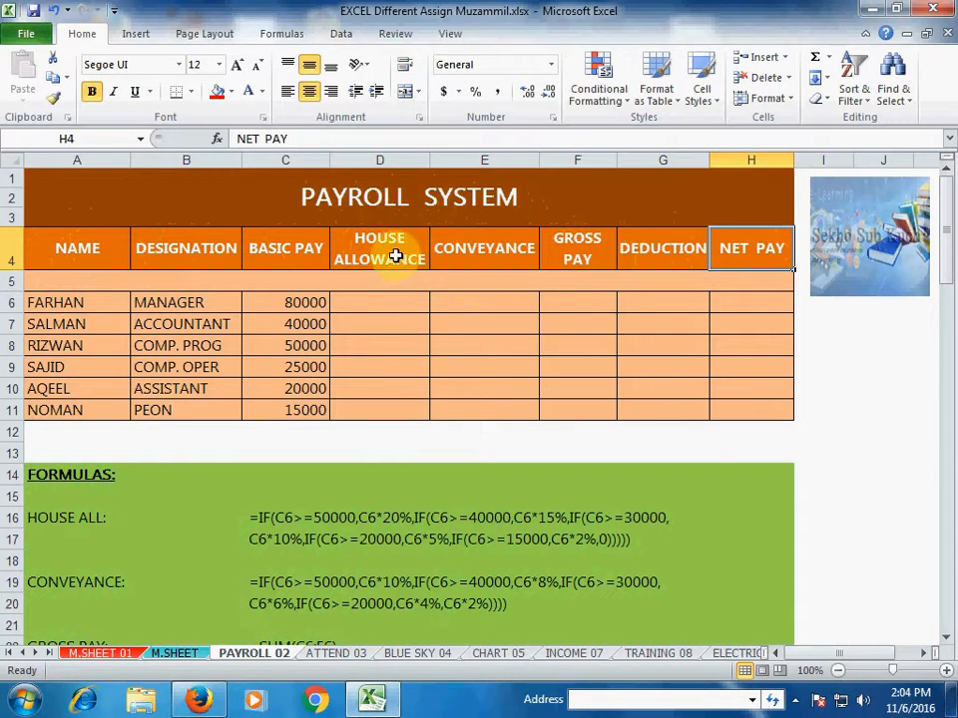
pyautogui.click(383, 301)
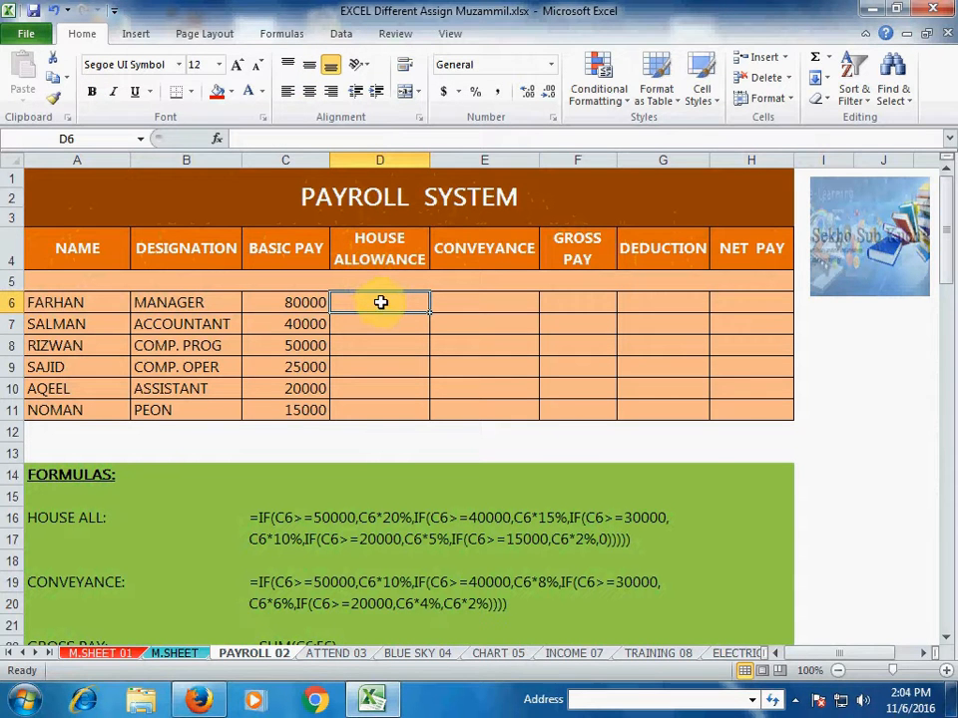
# - Examine the basic-pay thresholds and matching percentages in the HOUSE ALLOWANCE rate table below the formulas
pyautogui.click(946, 671)
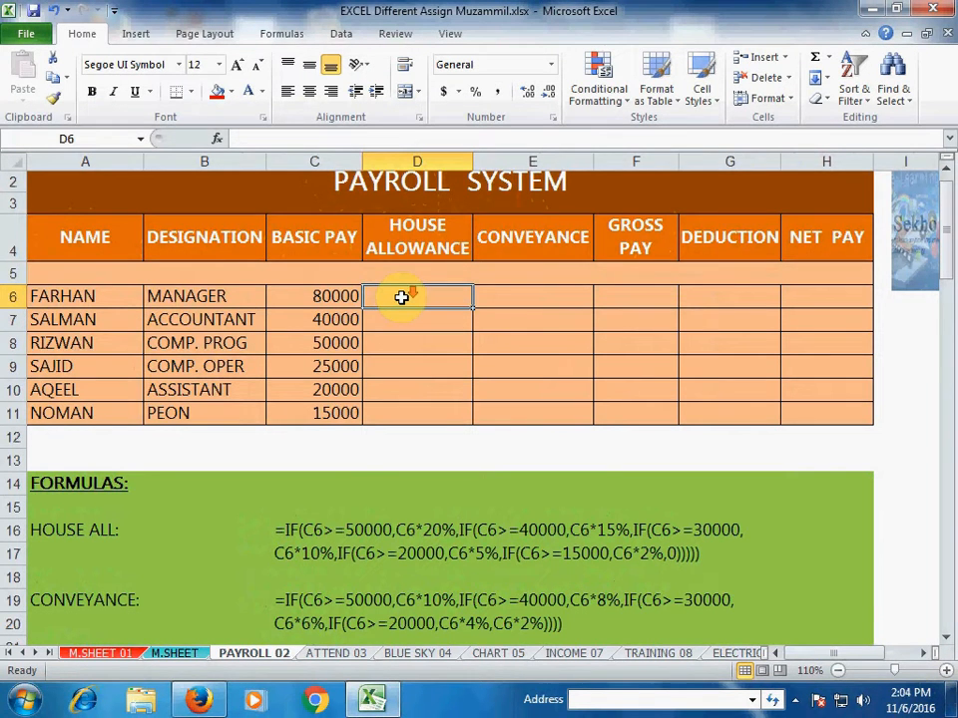
pyautogui.scroll(-6, 401, 297)
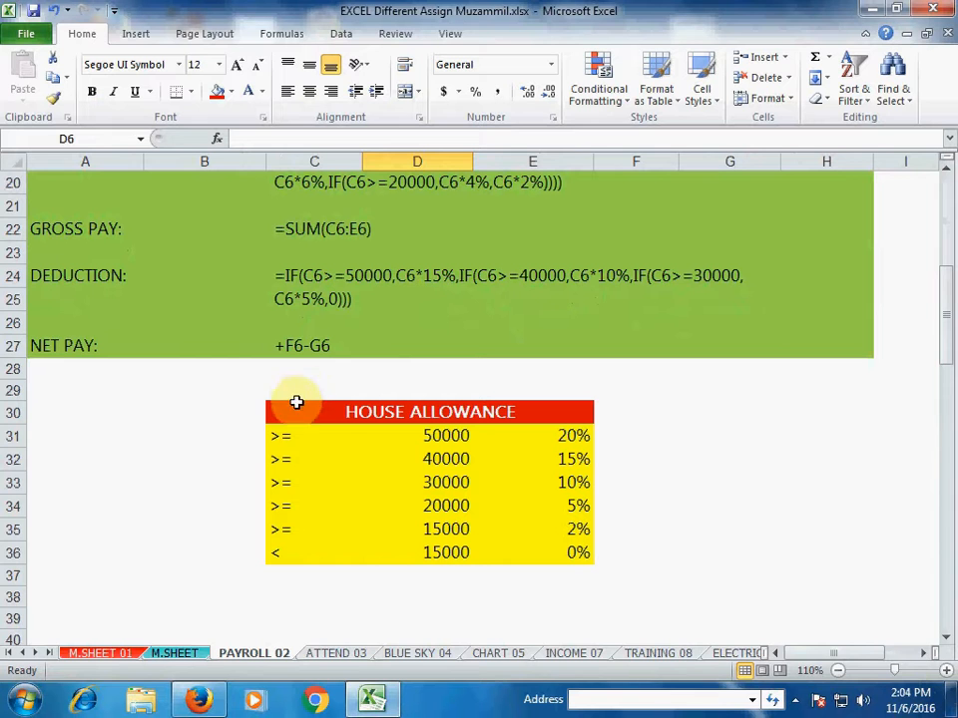
pyautogui.click(310, 447)
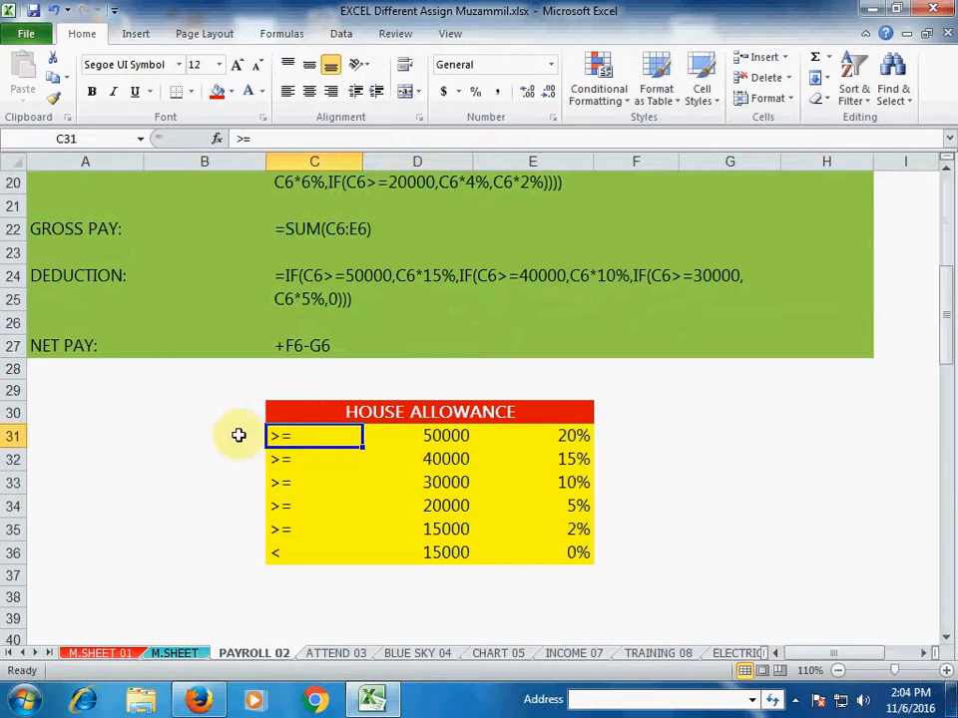
pyautogui.click(310, 436)
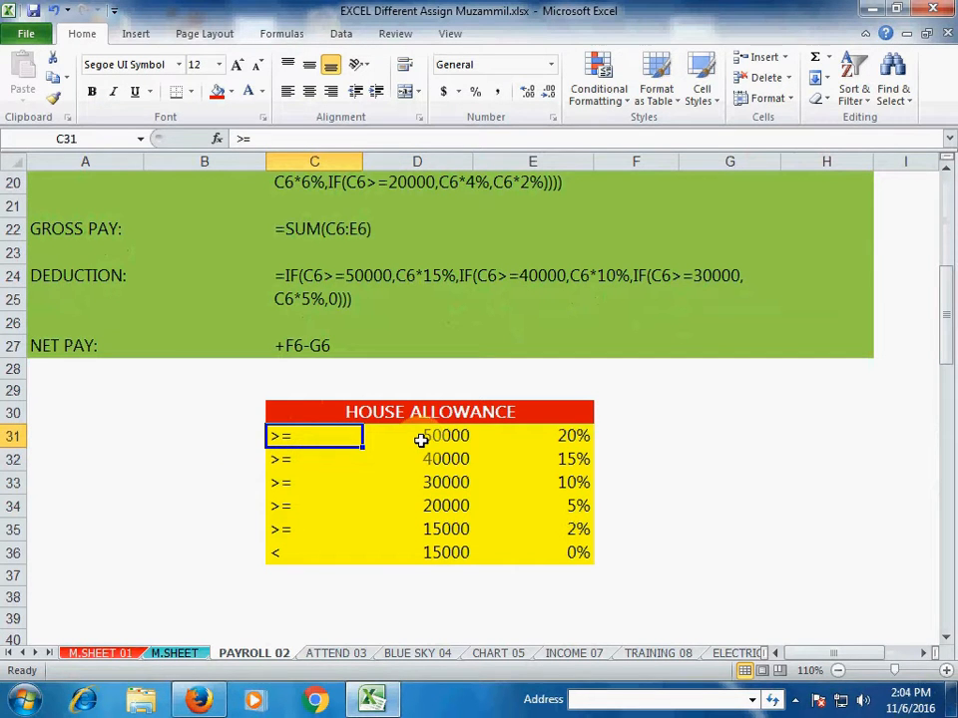
pyautogui.click(431, 437)
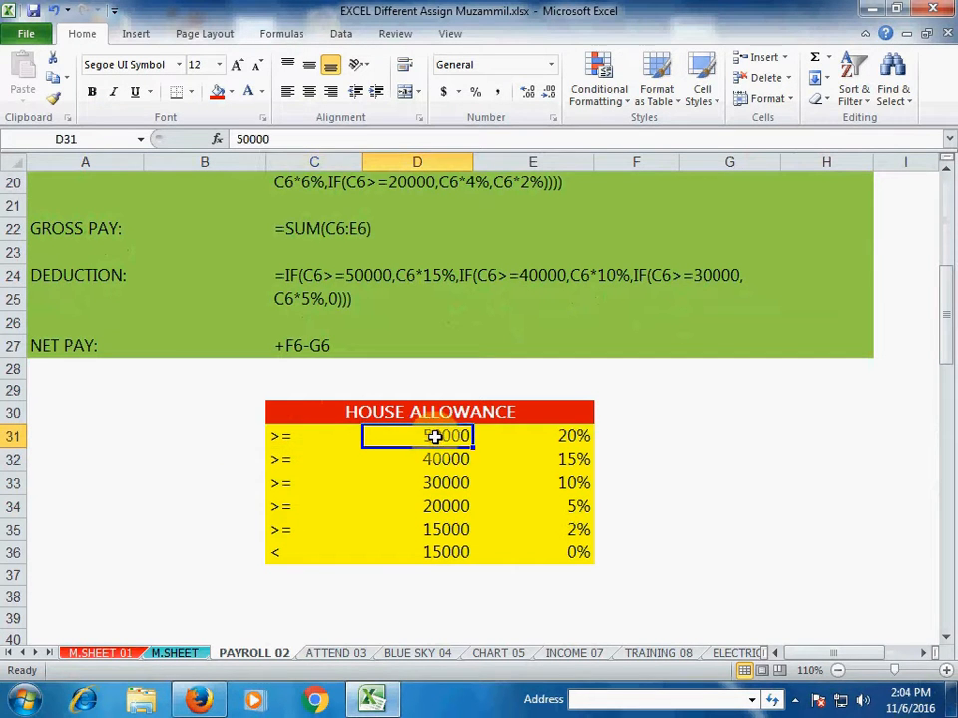
pyautogui.click(579, 435)
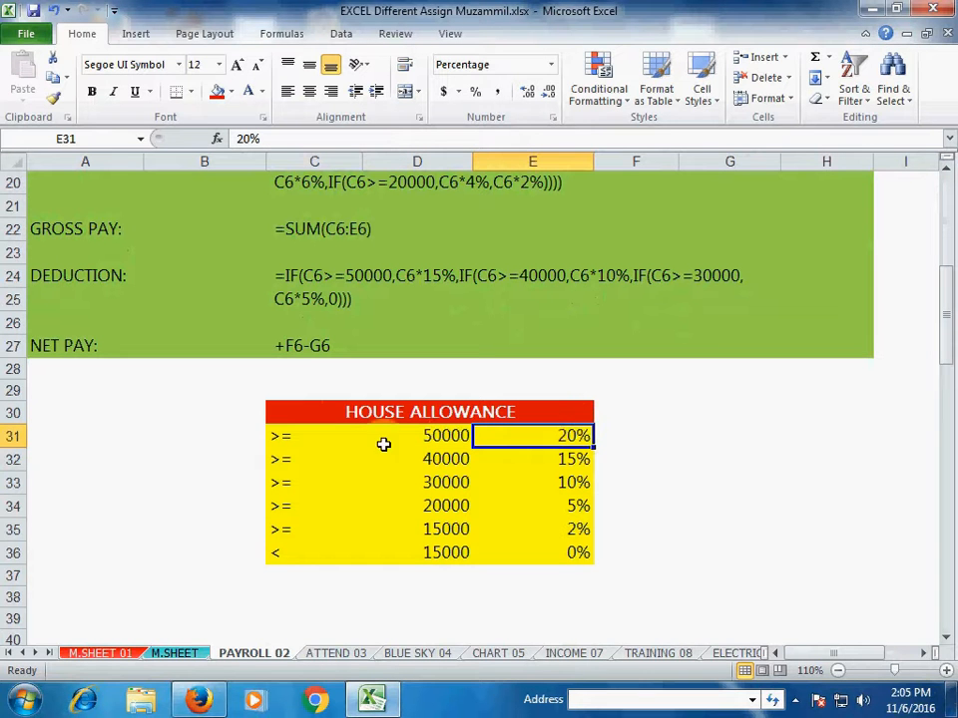
pyautogui.click(315, 460)
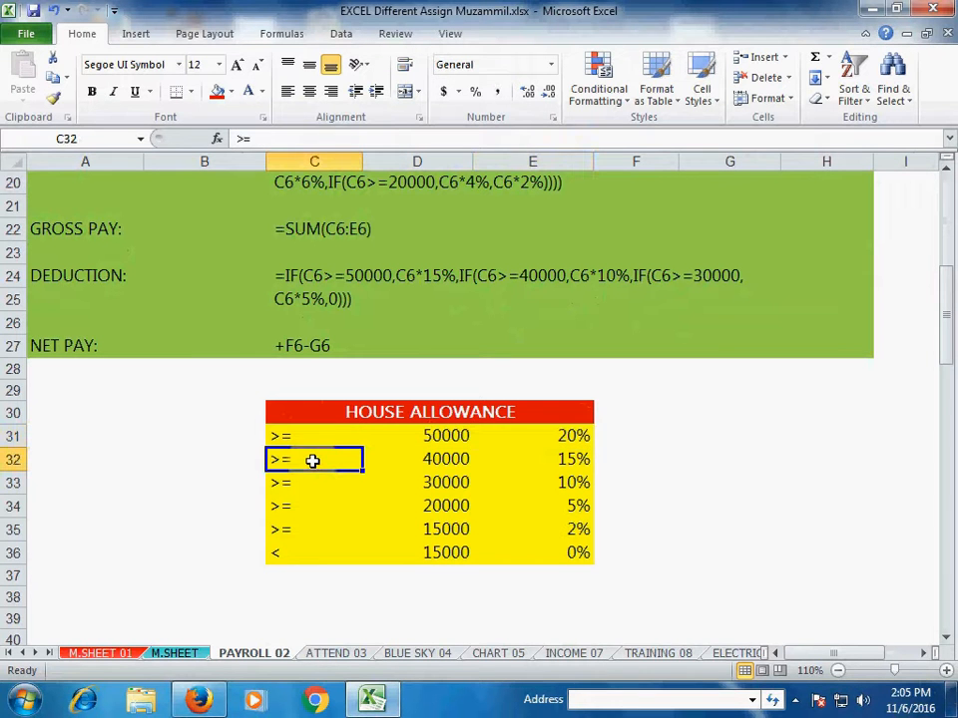
pyautogui.click(444, 461)
pyautogui.click(574, 462)
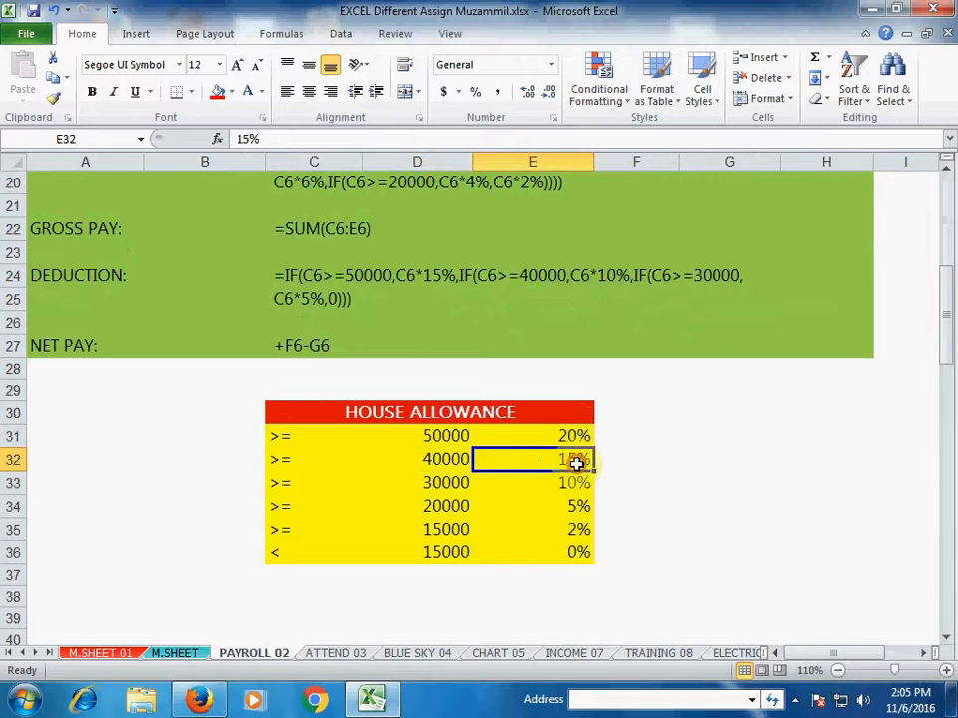
pyautogui.click(444, 485)
pyautogui.click(548, 484)
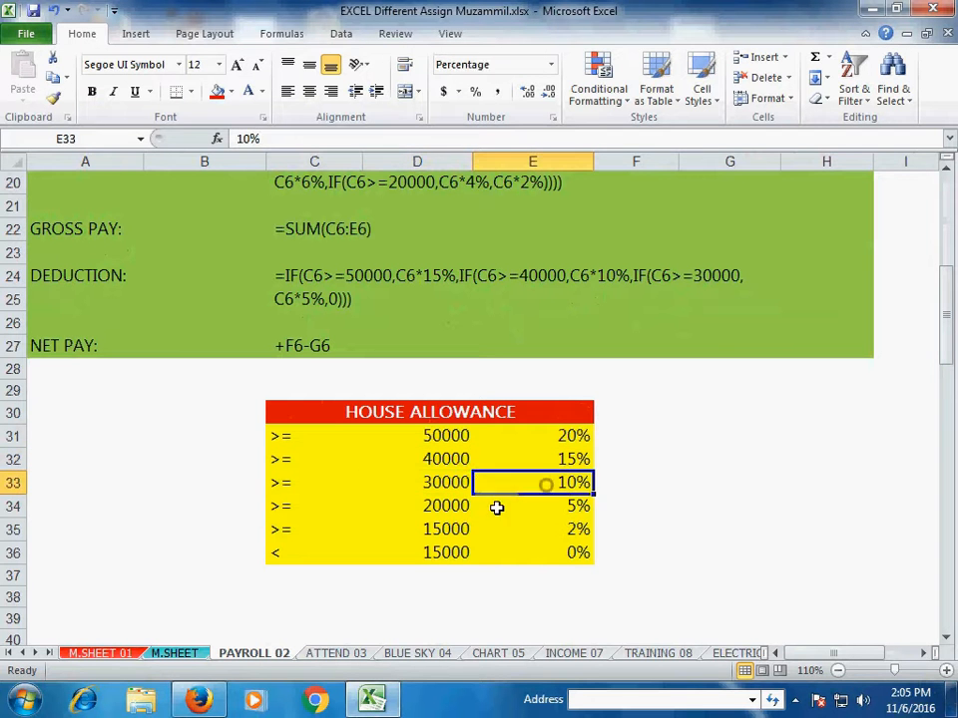
pyautogui.click(452, 508)
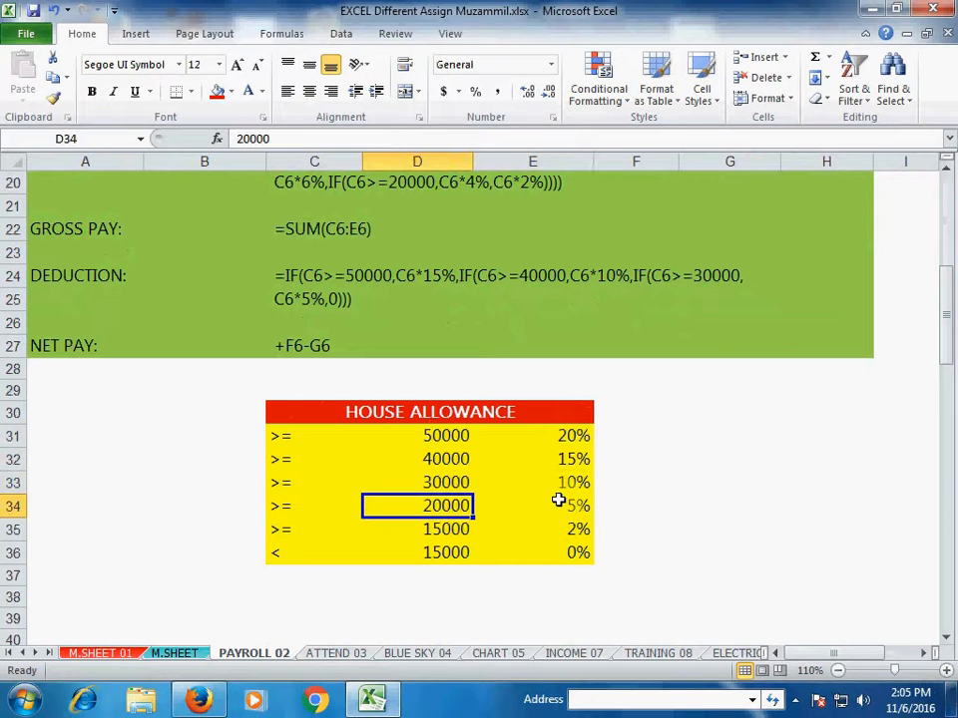
pyautogui.click(560, 504)
pyautogui.click(456, 531)
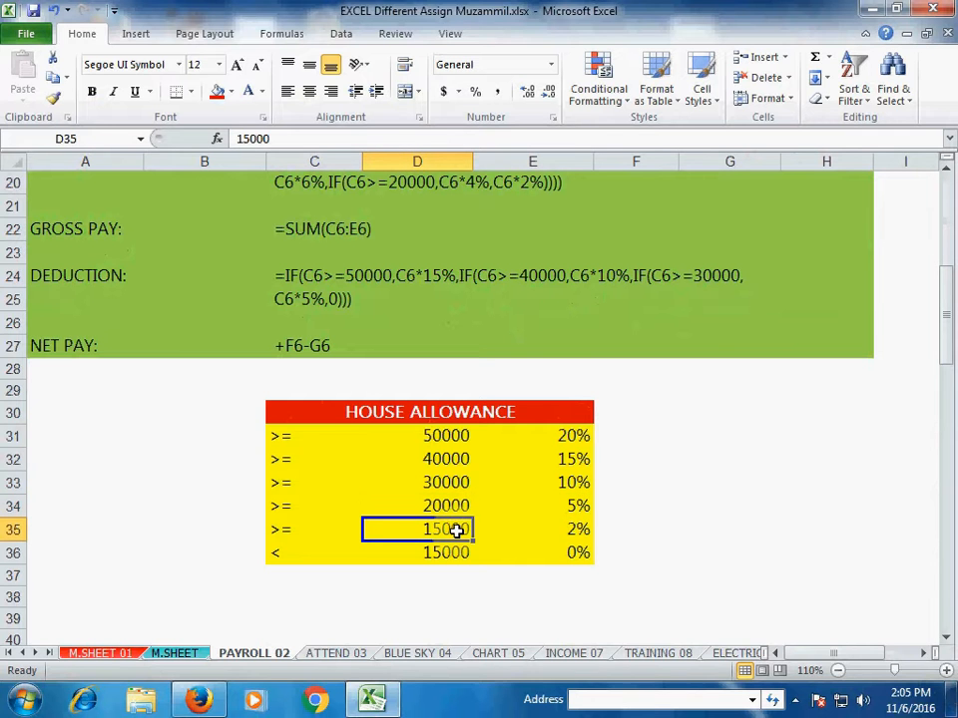
pyautogui.click(577, 529)
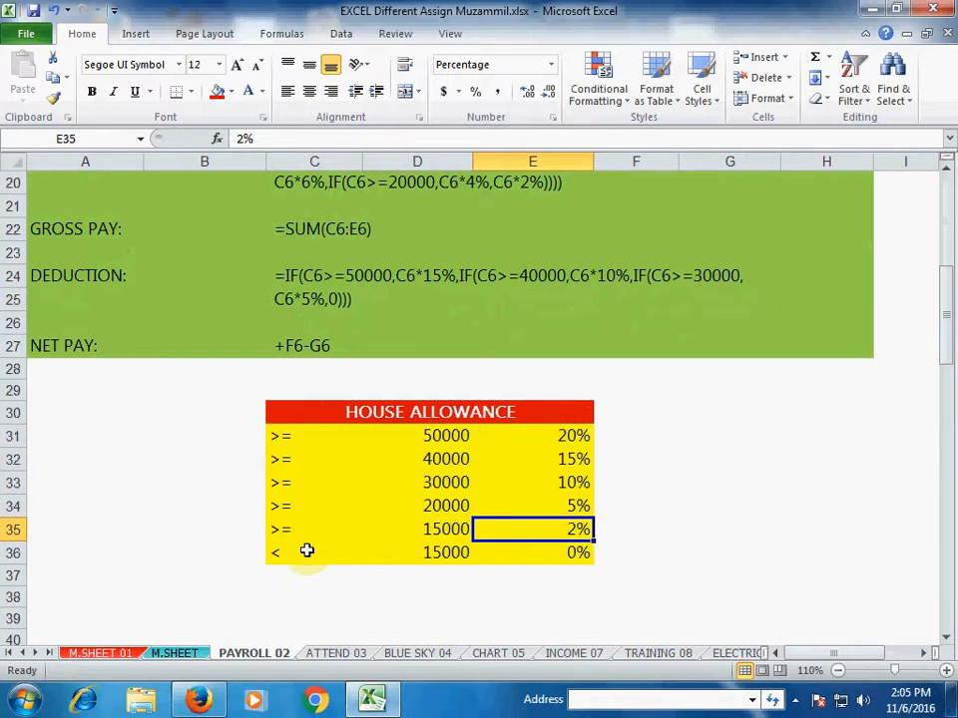
pyautogui.click(285, 560)
pyautogui.click(443, 555)
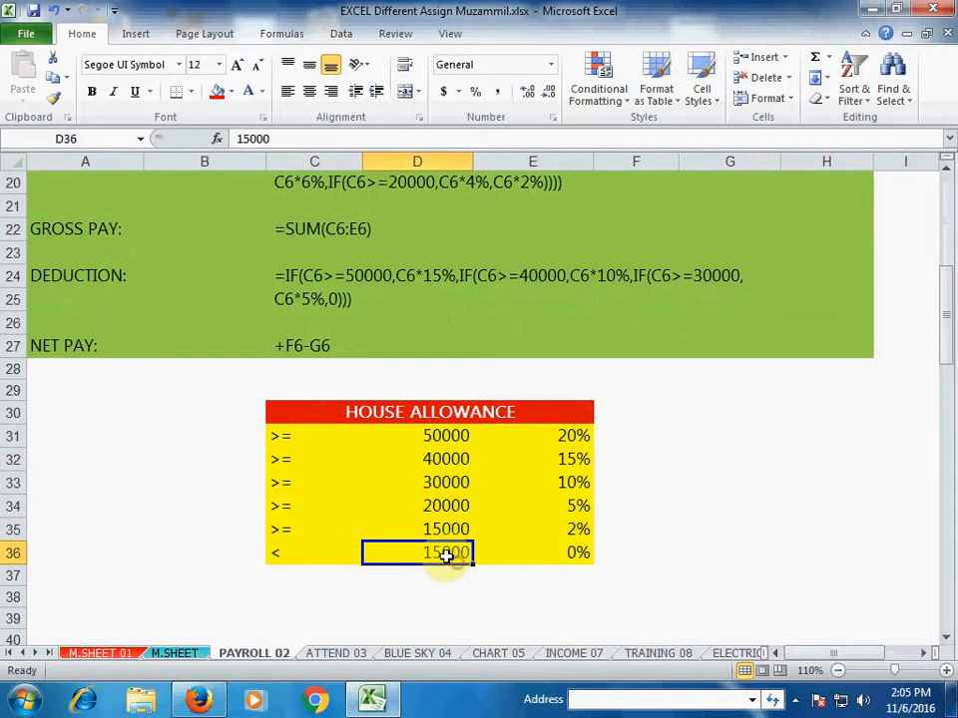
pyautogui.click(565, 555)
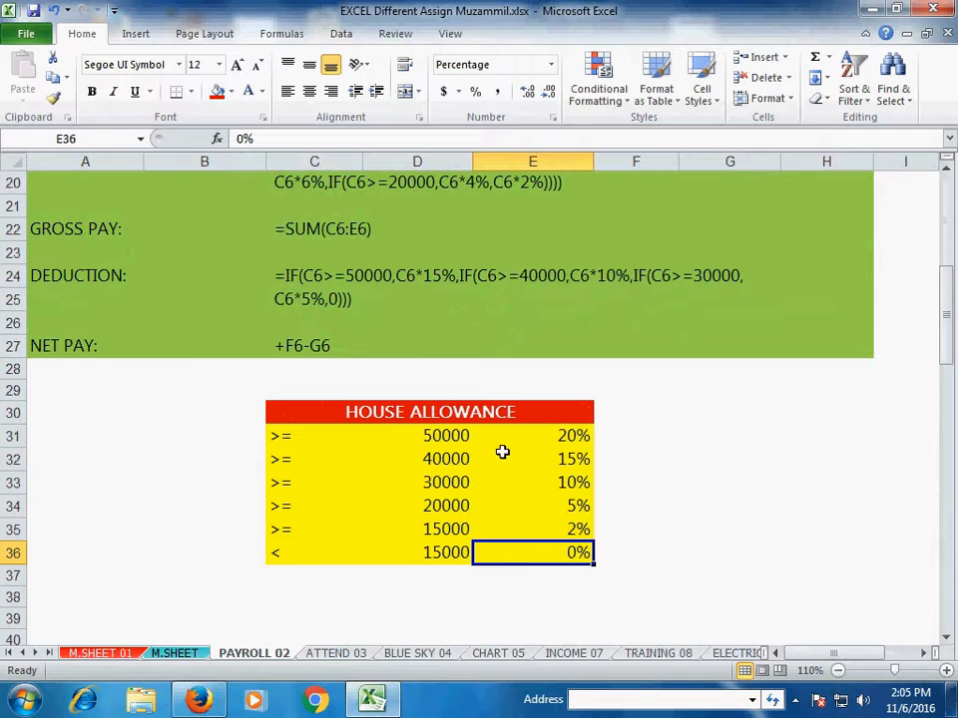
pyautogui.click(402, 460)
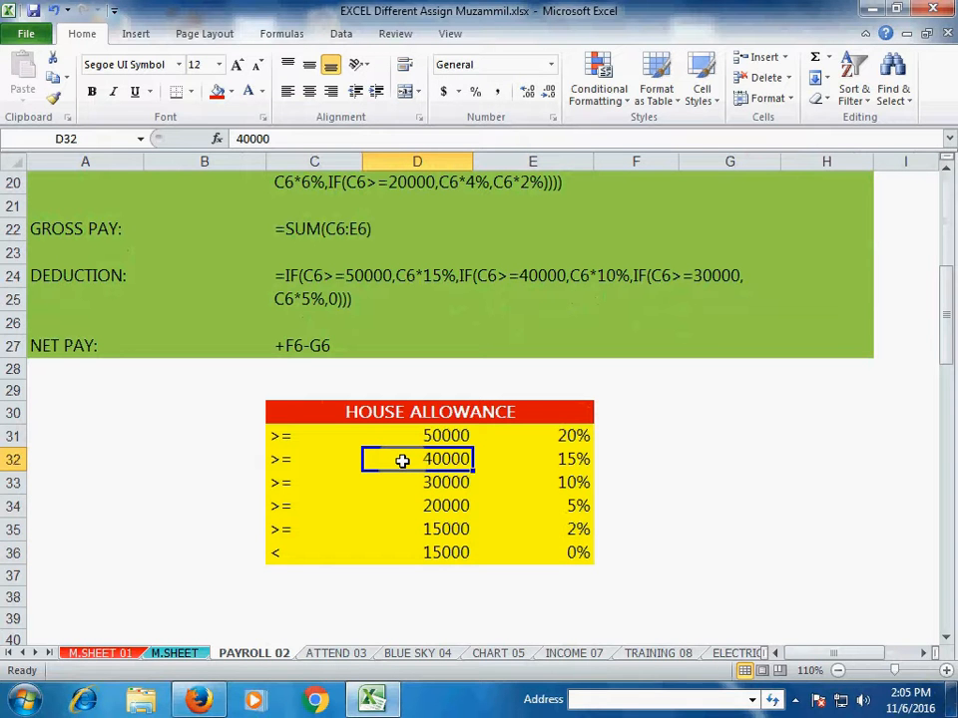
# - Start an IF formula in House Allowance cell D6 with the logical test C6>=50000
pyautogui.scroll(6, 402, 461)
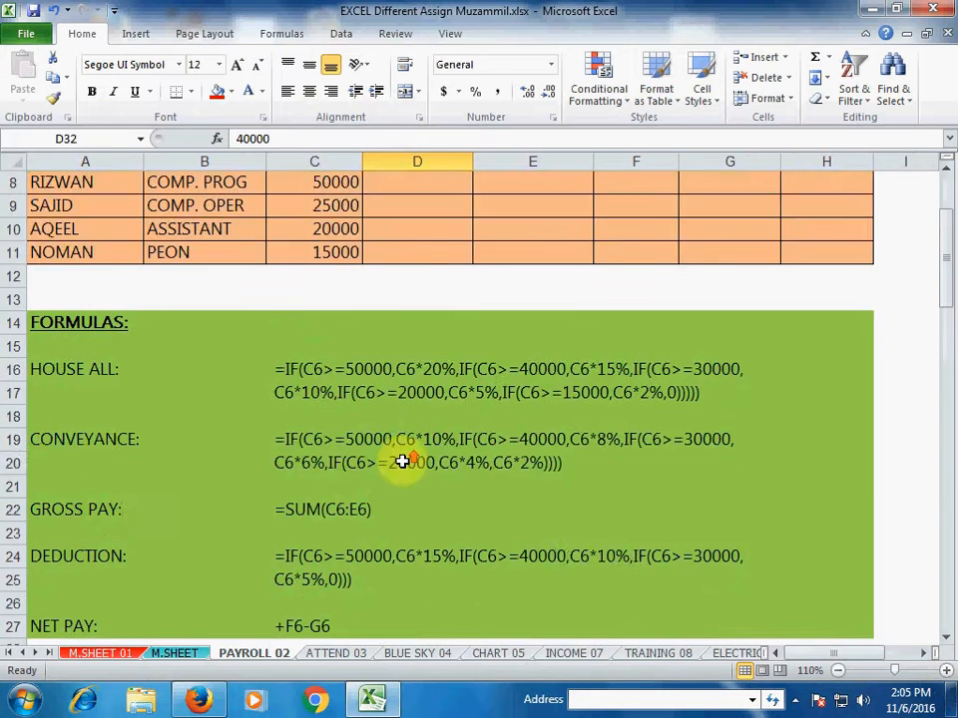
pyautogui.doubleClick(431, 324)
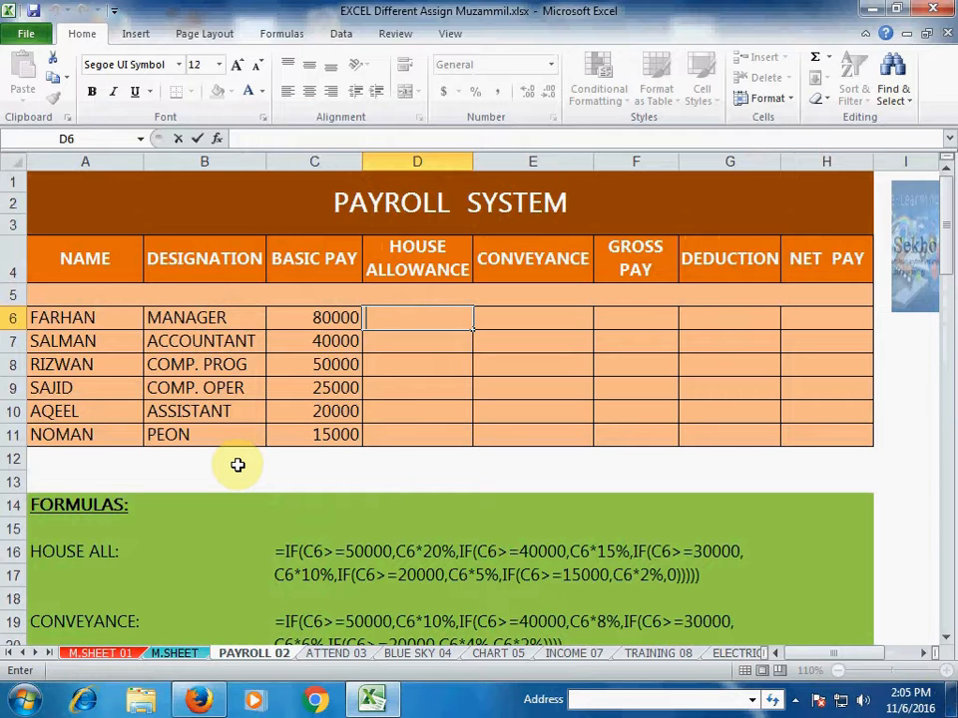
pyautogui.write('=')
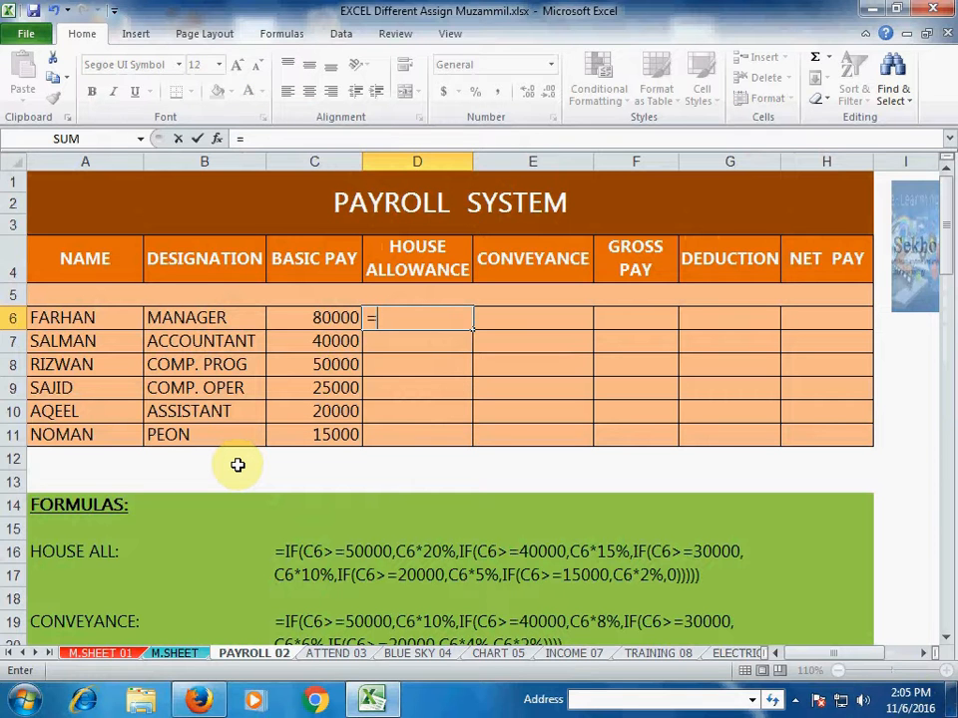
pyautogui.write('IF')
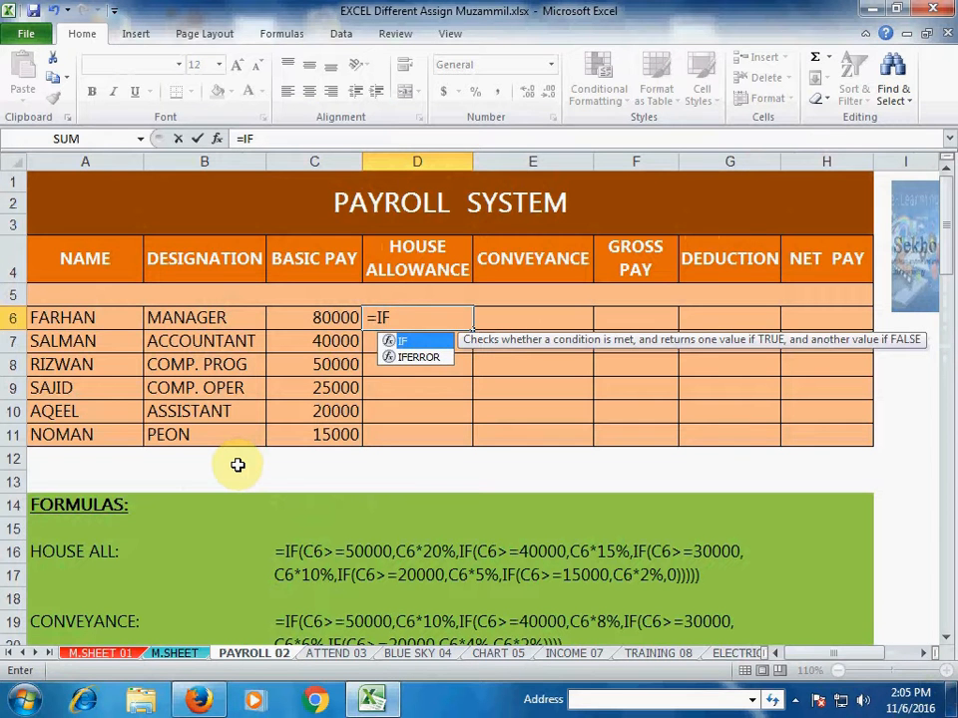
pyautogui.write('(')
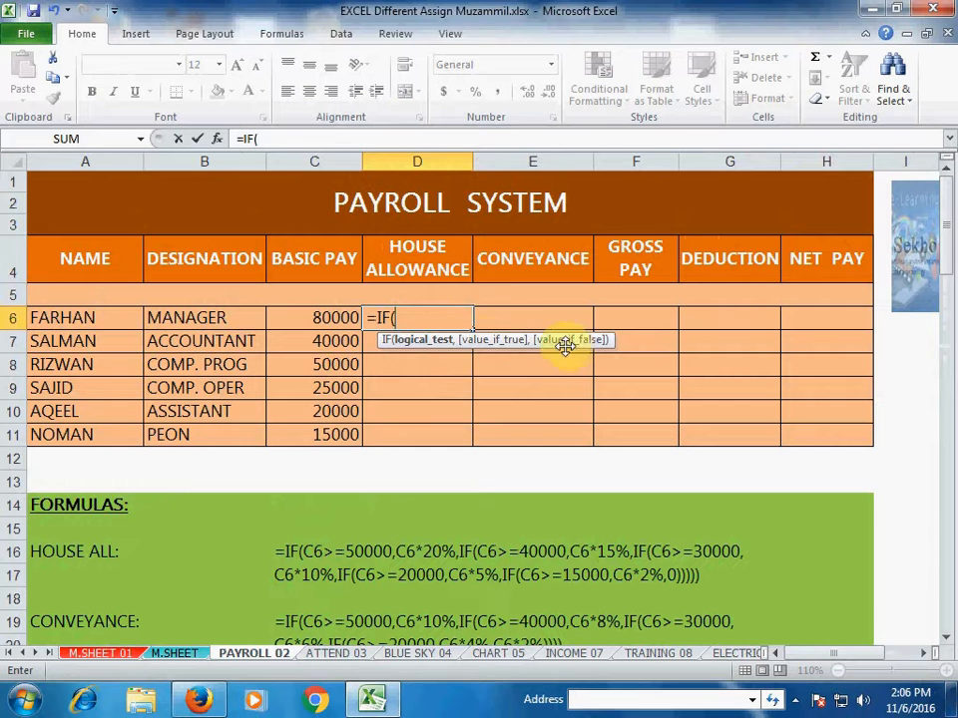
pyautogui.click(335, 318)
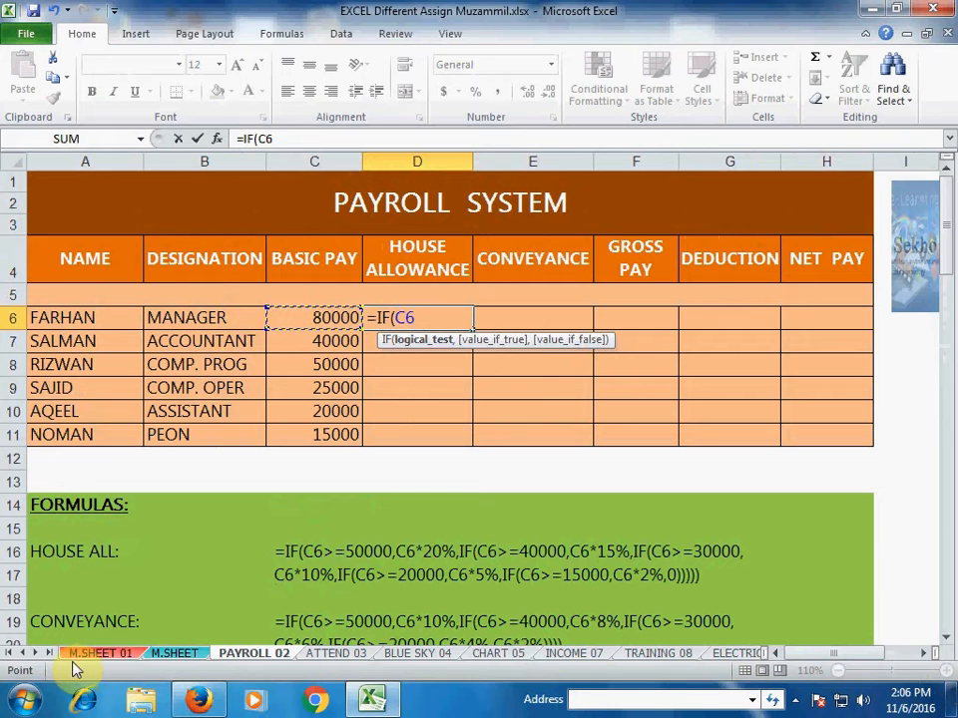
pyautogui.write('>')
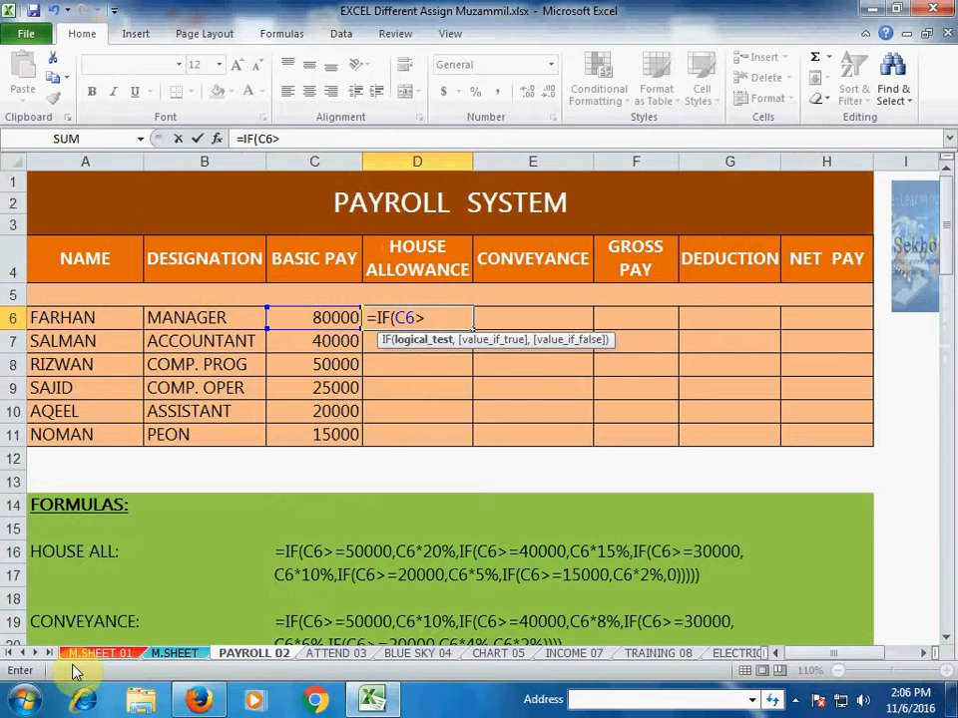
pyautogui.write('=50000')
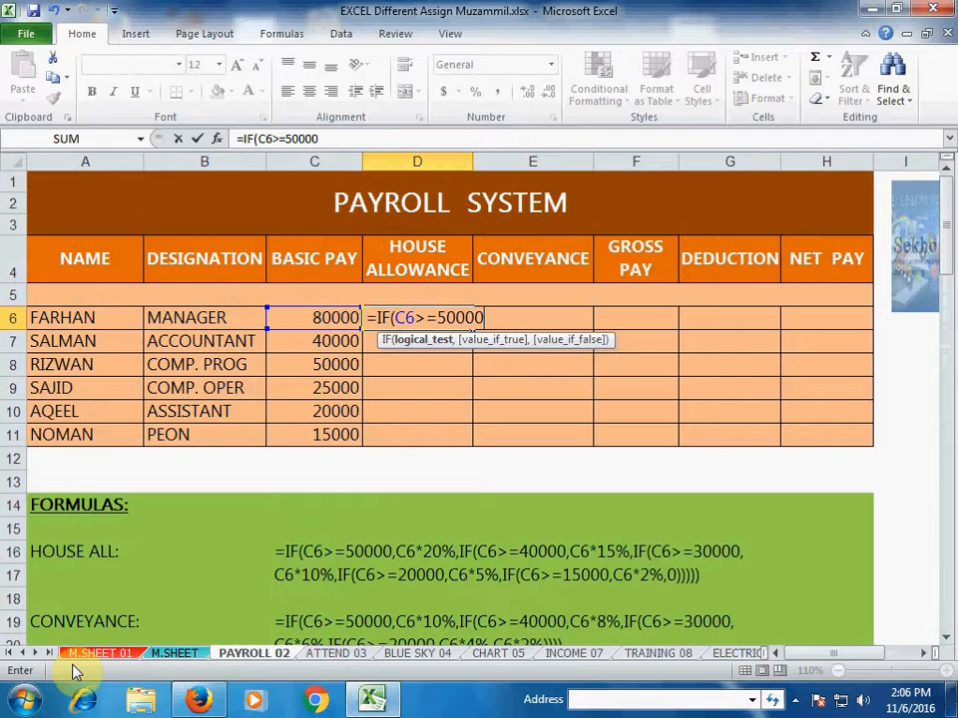
# - Add C6*20% as the value-if-true argument of the IF formula in D6
pyautogui.write(',')
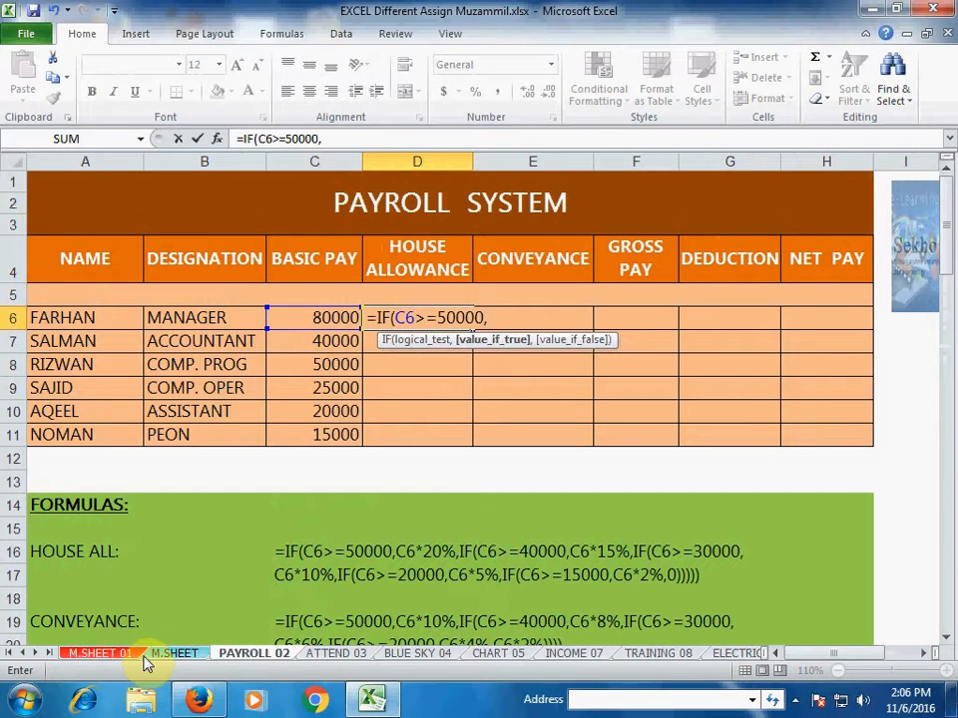
pyautogui.write('C6>')
pyautogui.press('BackSpace')
pyautogui.write('*20%')
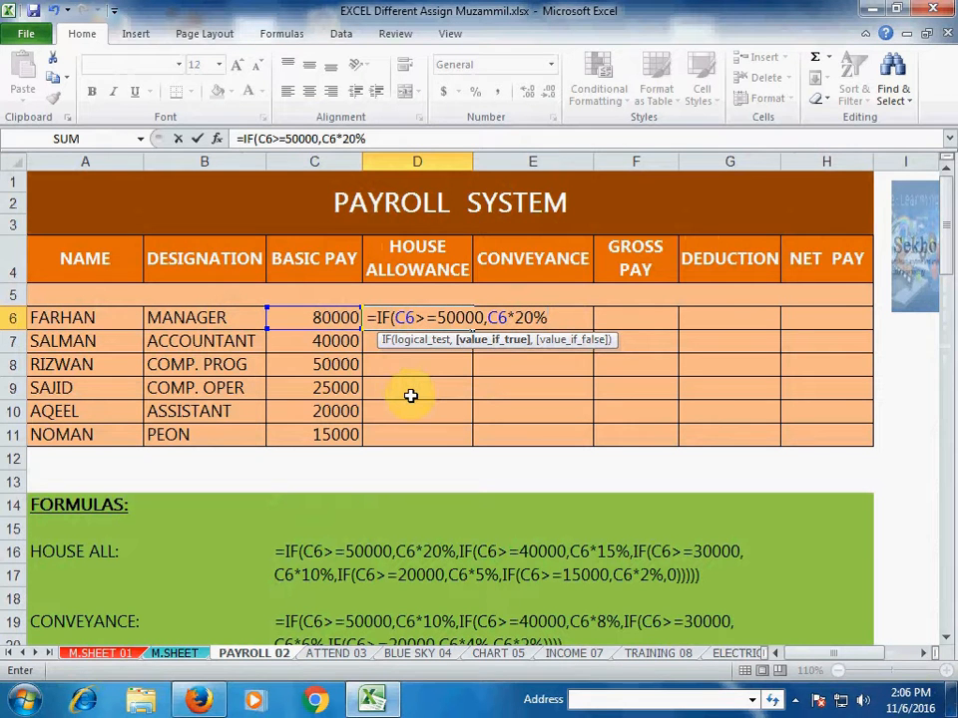
# - Nest a second IF in the D6 formula that returns C6*15% when C6>=40000
pyautogui.write(',')
pyautogui.write('IF')
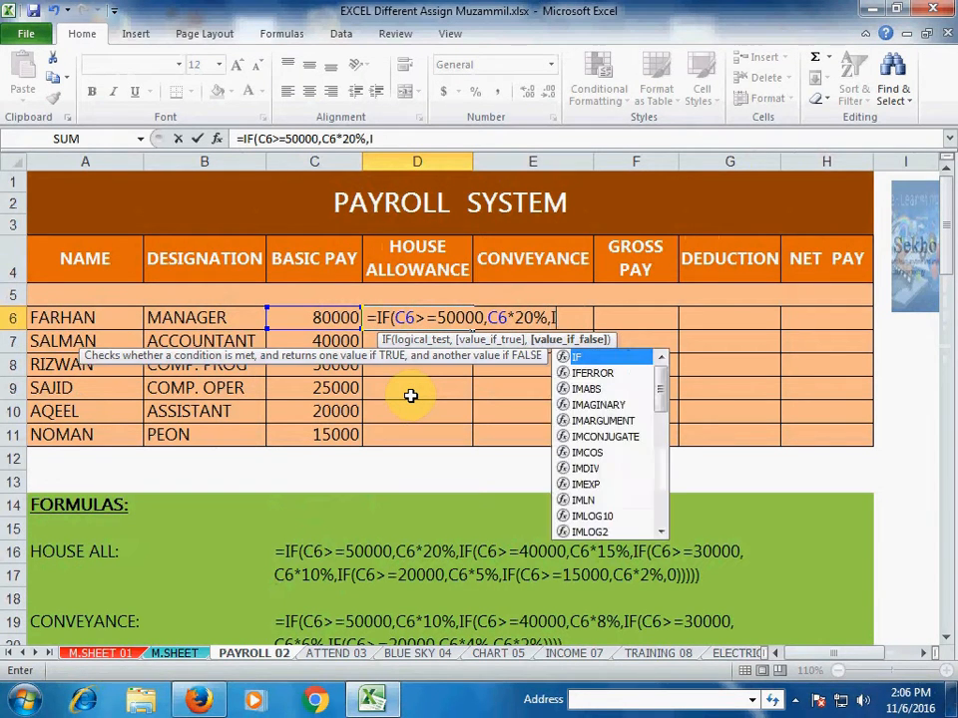
pyautogui.write('(')
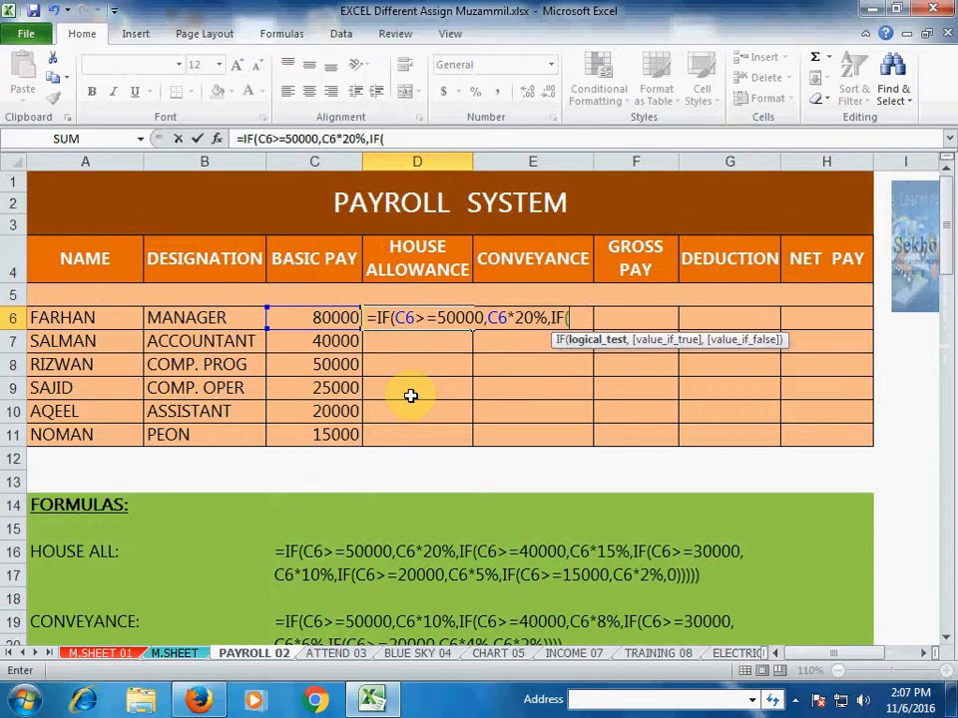
pyautogui.write('C')
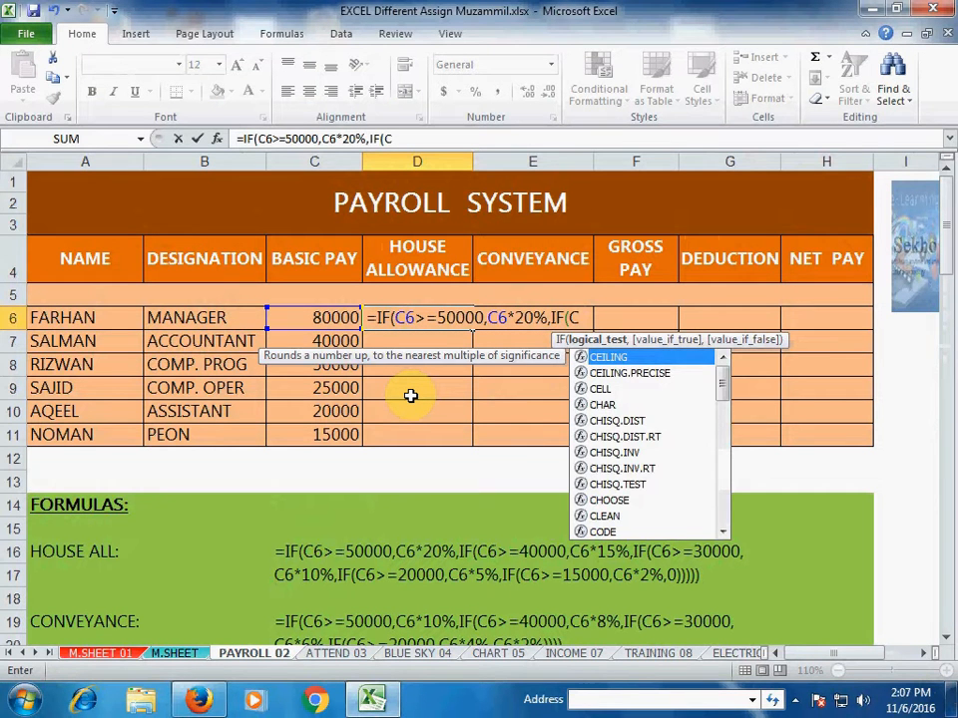
pyautogui.write('6>')
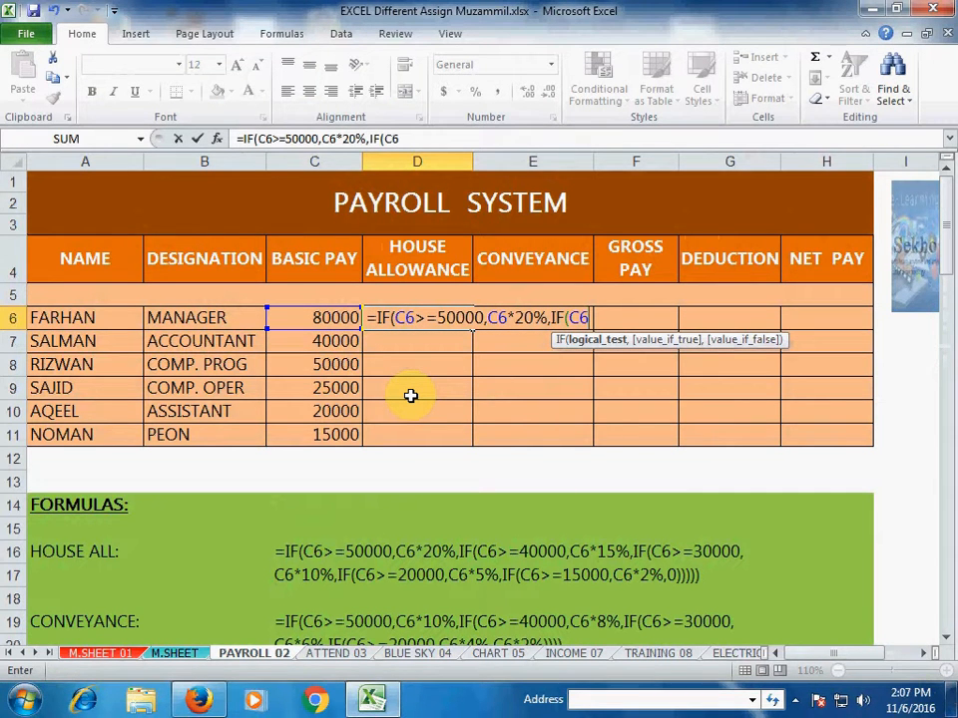
pyautogui.write('=40000')
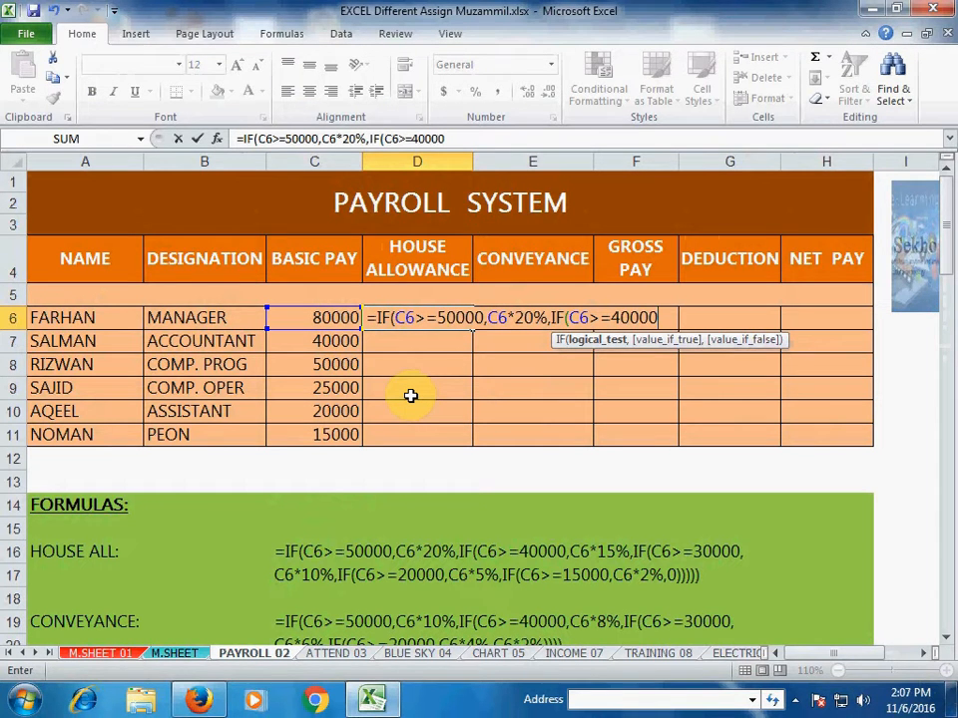
pyautogui.write(',C')
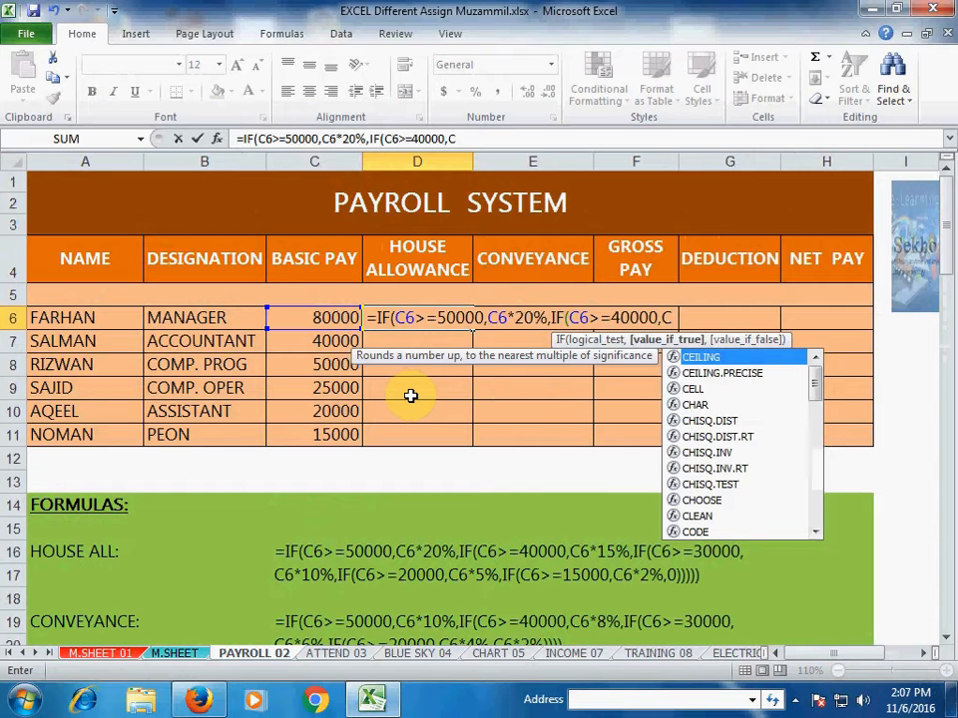
pyautogui.write('6*')
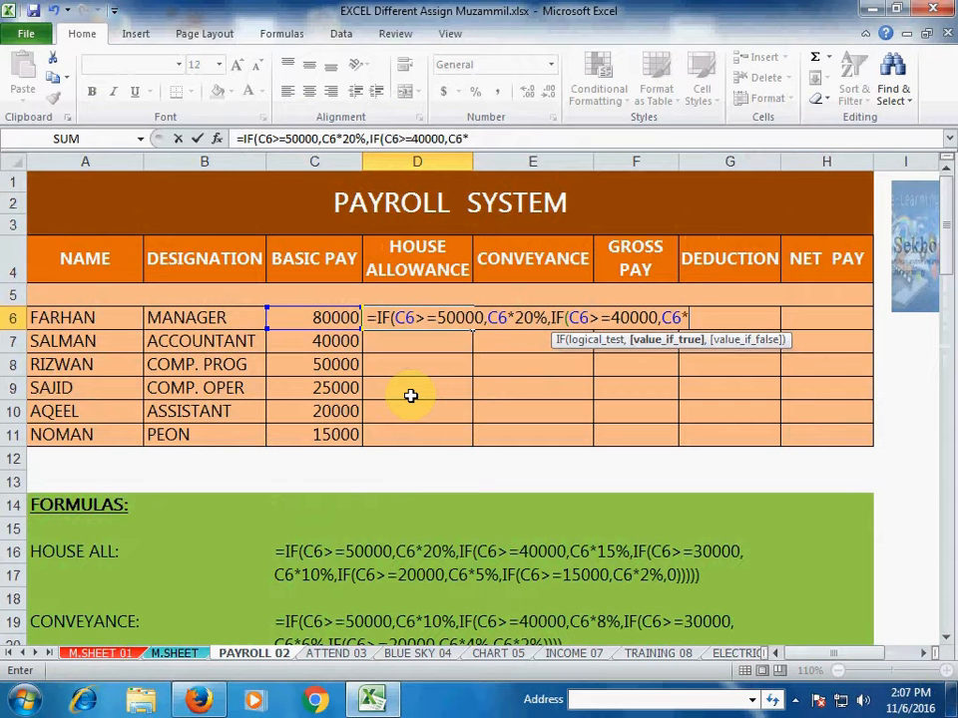
pyautogui.write('15%,')
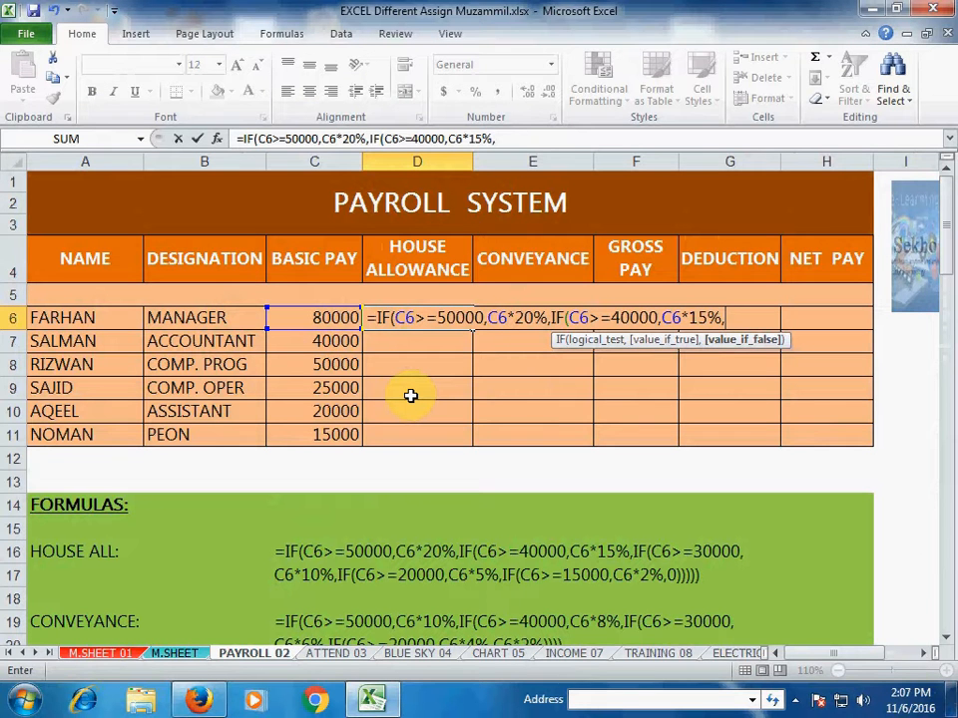
# - Nest a third IF in the D6 formula that returns C6*10% when C6>=30000
pyautogui.write('IF')
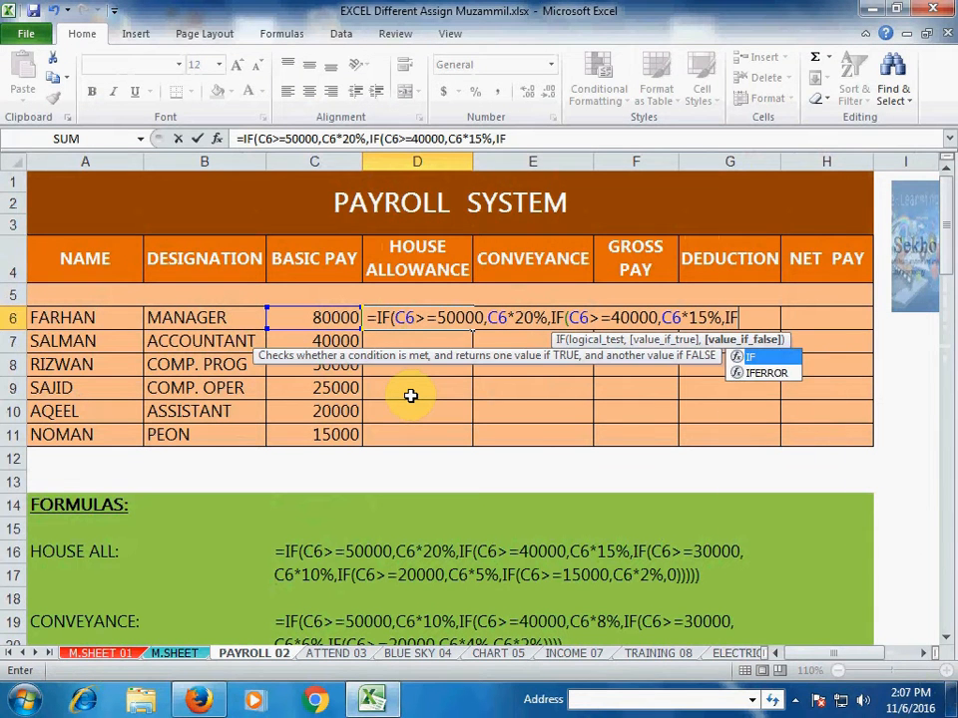
pyautogui.write('(')
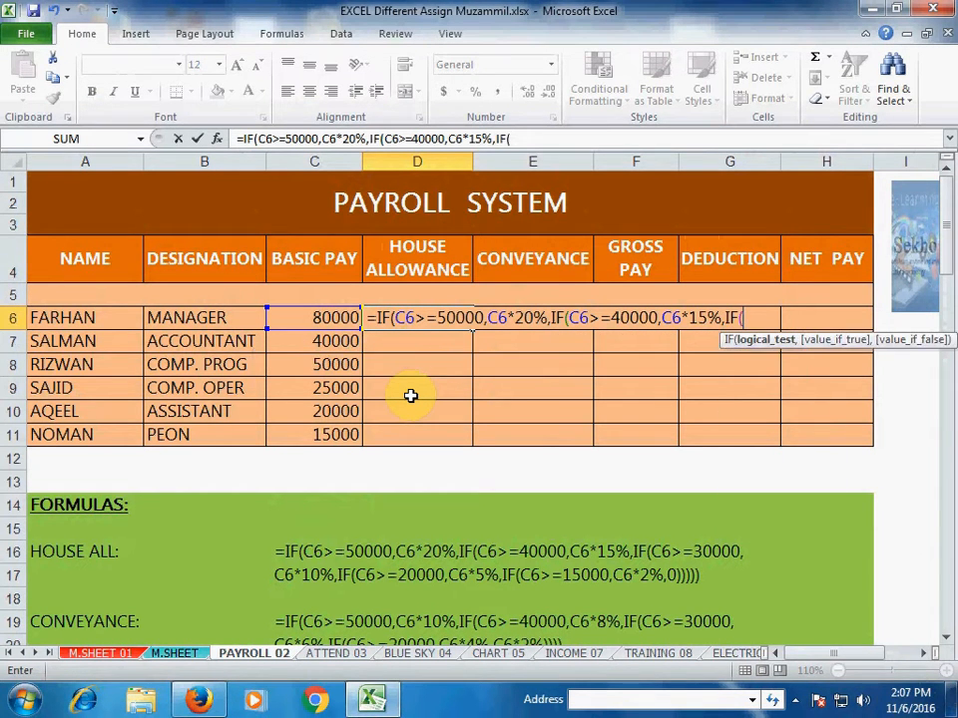
pyautogui.write('C6>=30000')
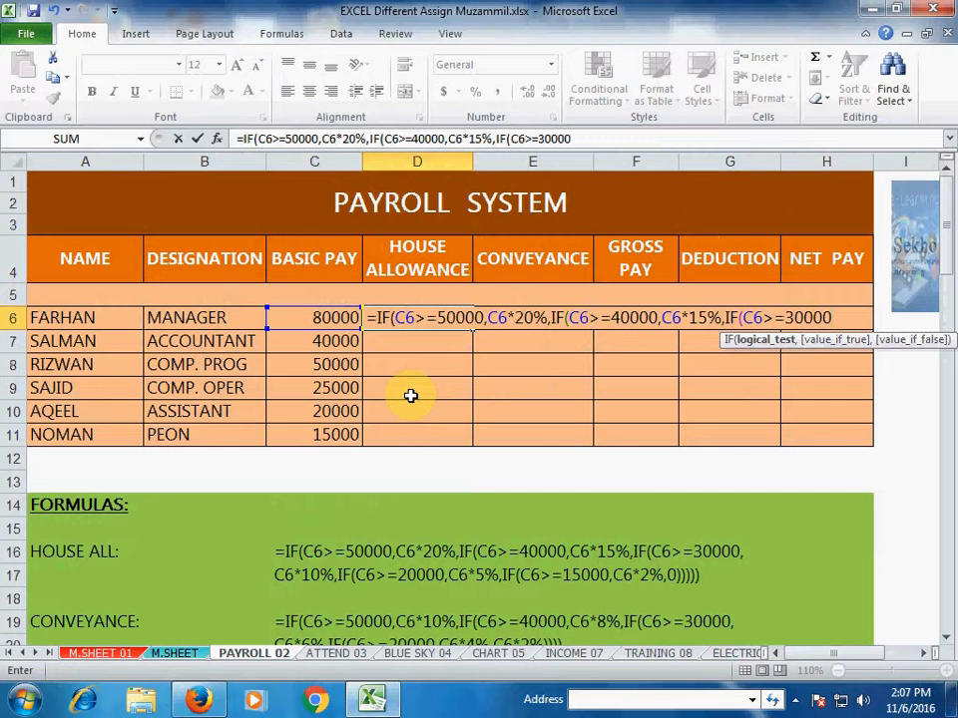
pyautogui.write(',C')
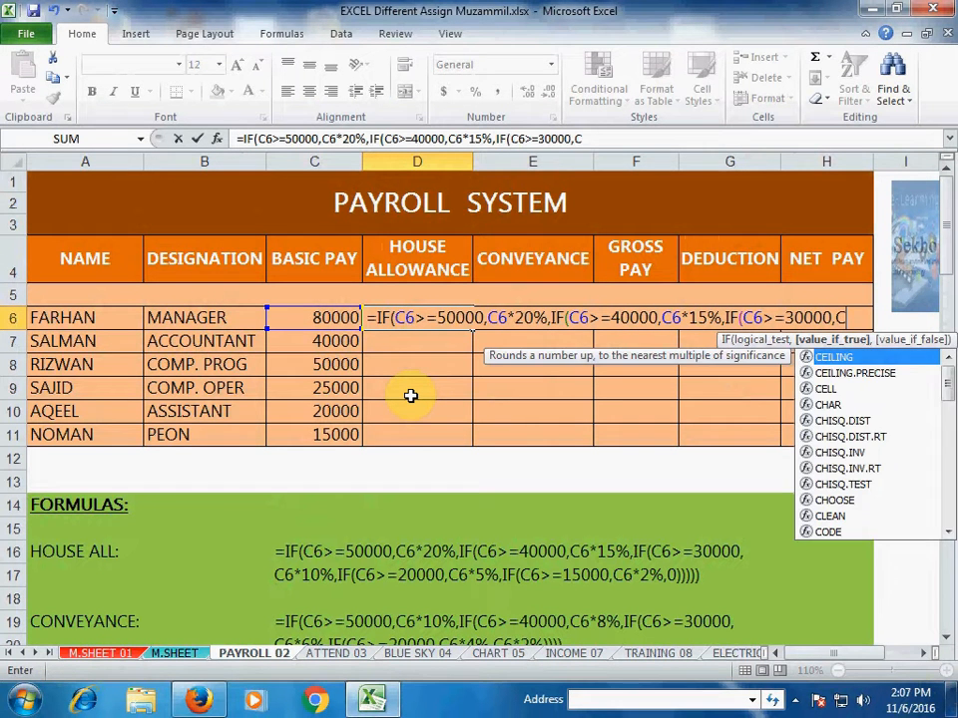
pyautogui.write('6*')
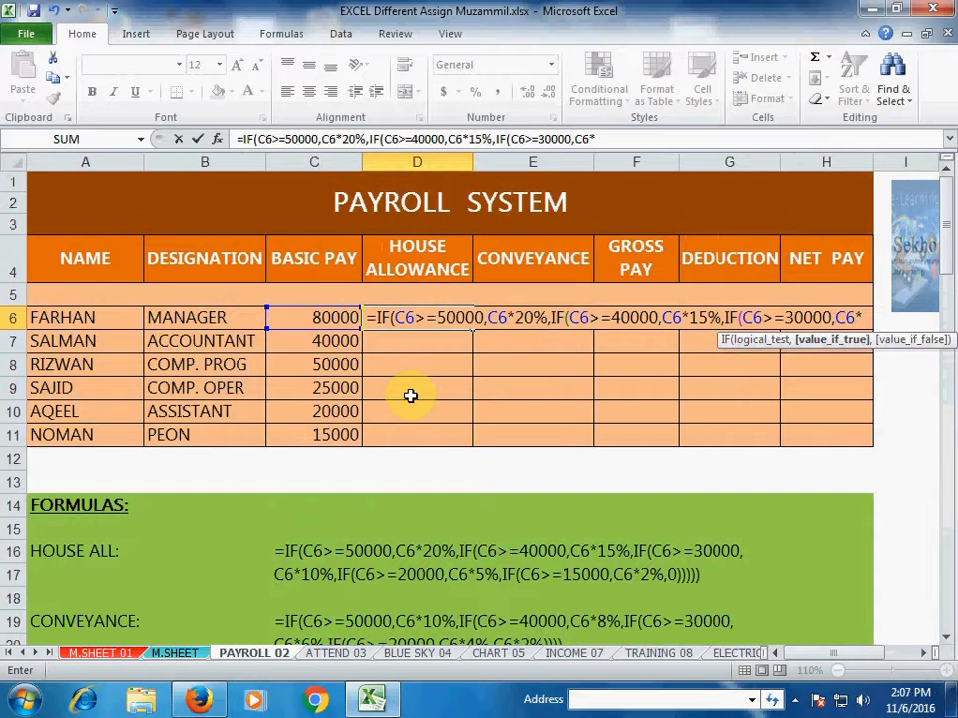
pyautogui.write('10')
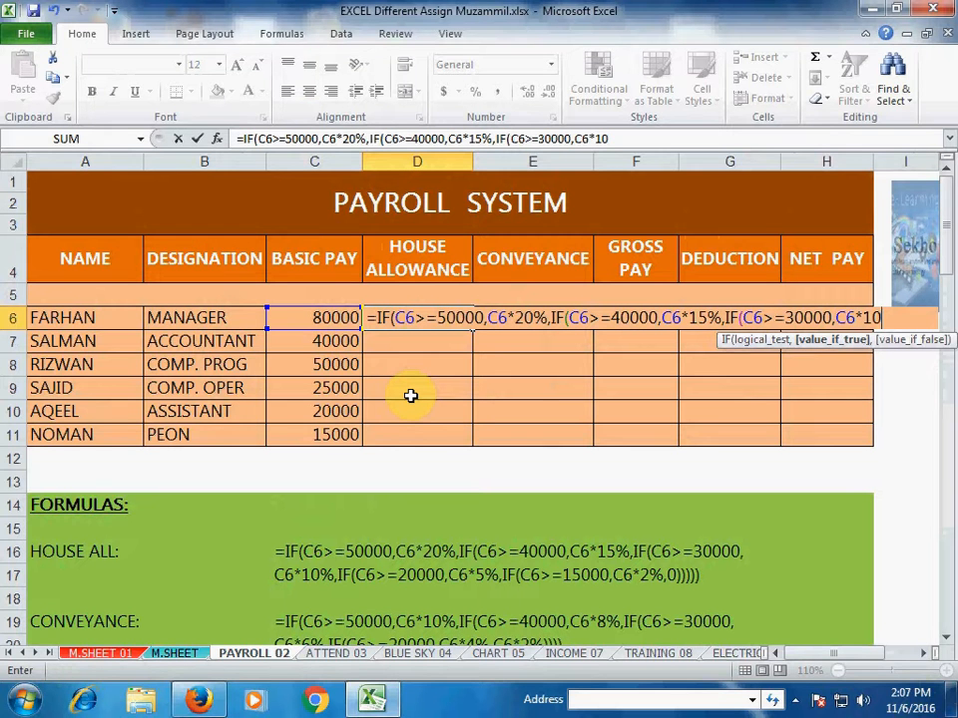
pyautogui.write('%,')
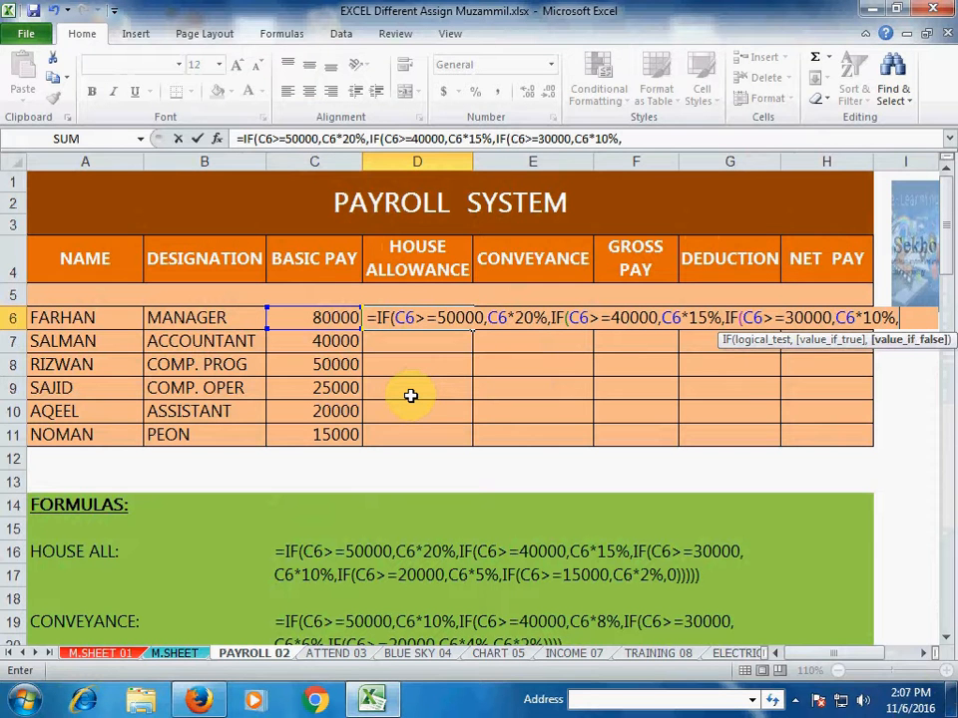
# - Nest a fourth IF in the D6 formula that returns C6*5% when C6>=20000
pyautogui.write('IF')
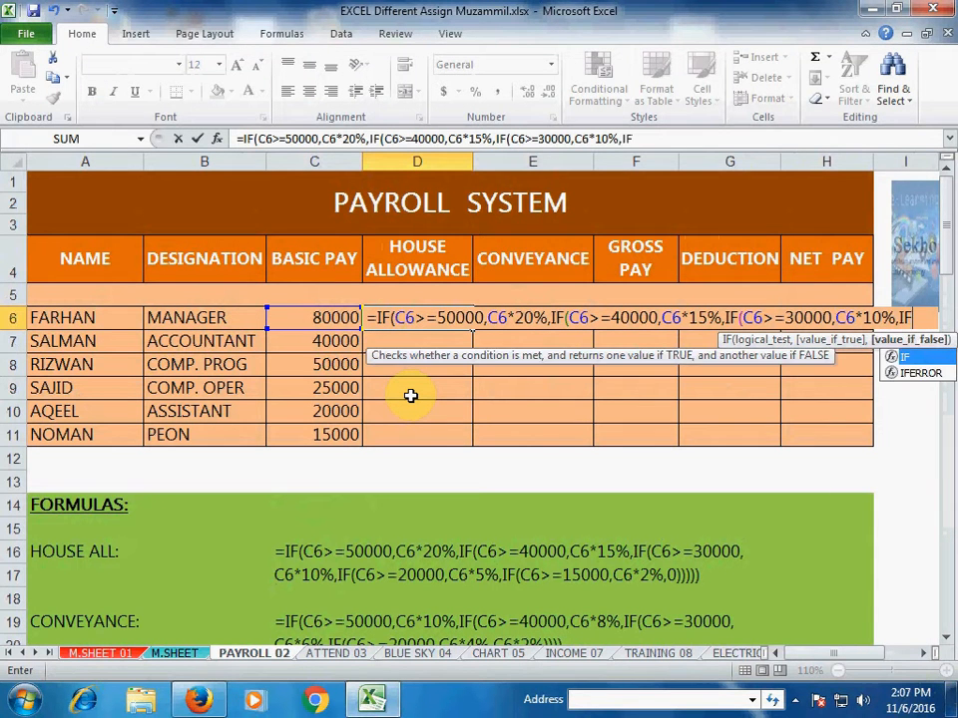
pyautogui.write('(C6')
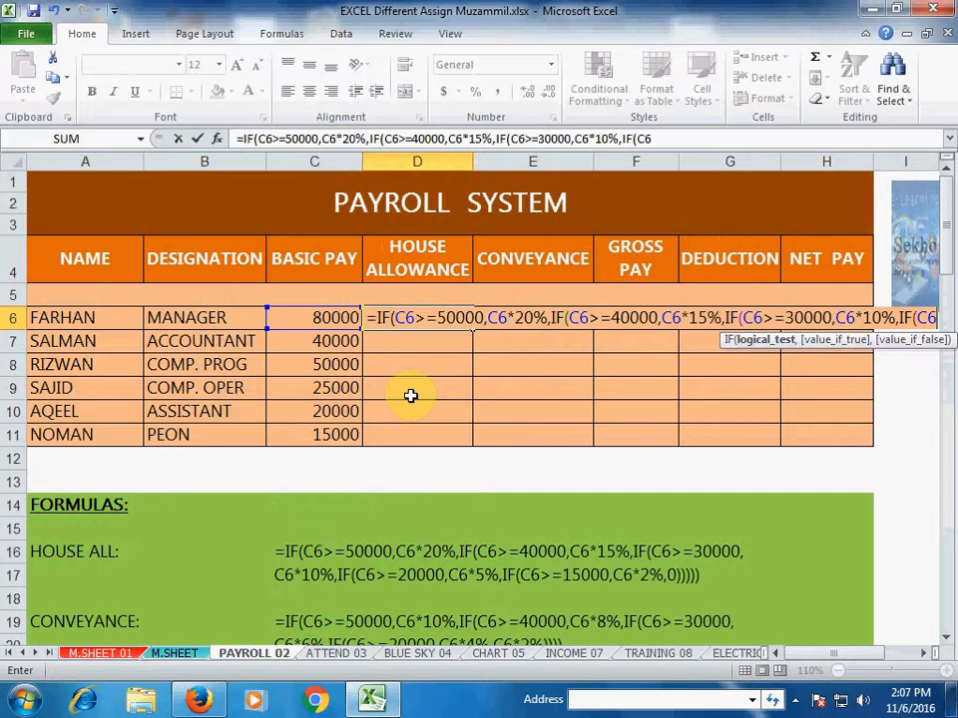
pyautogui.write('>=')
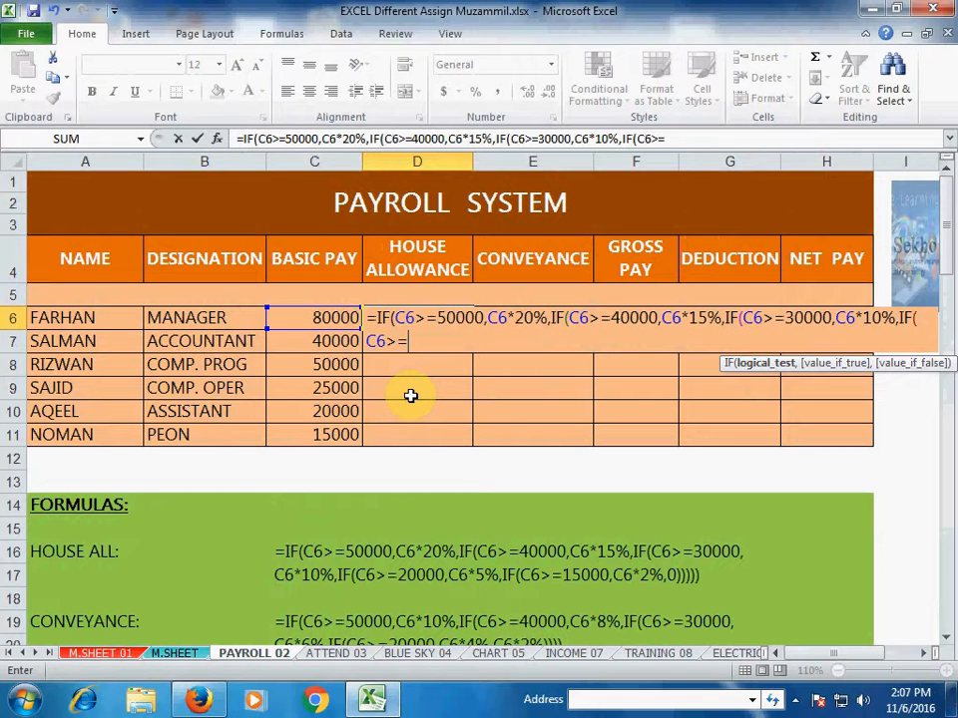
pyautogui.write('2000')
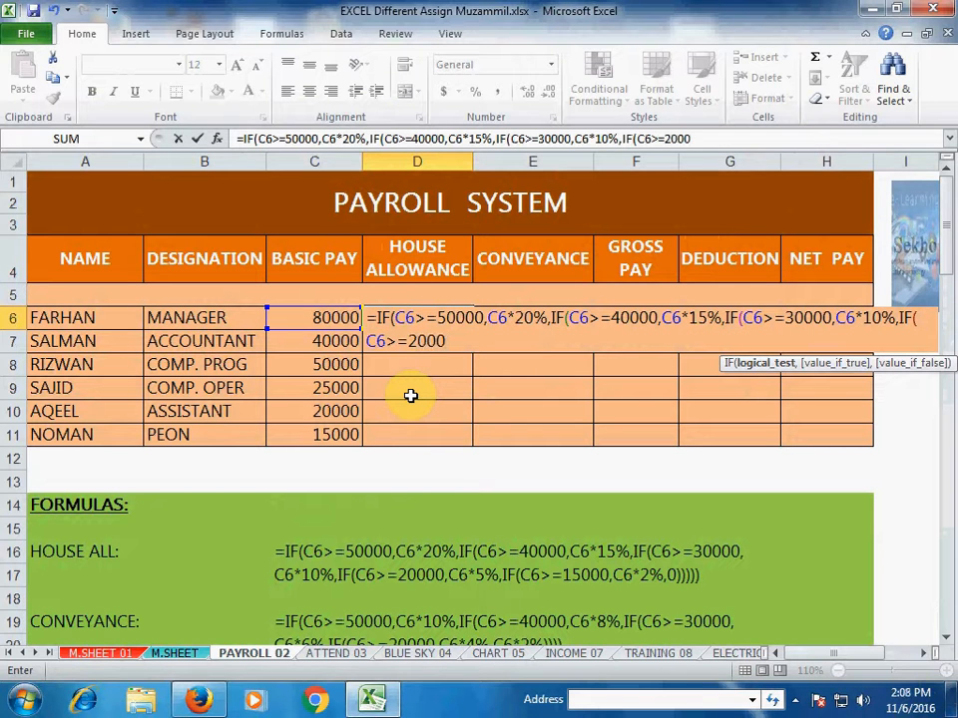
pyautogui.write('0,C')
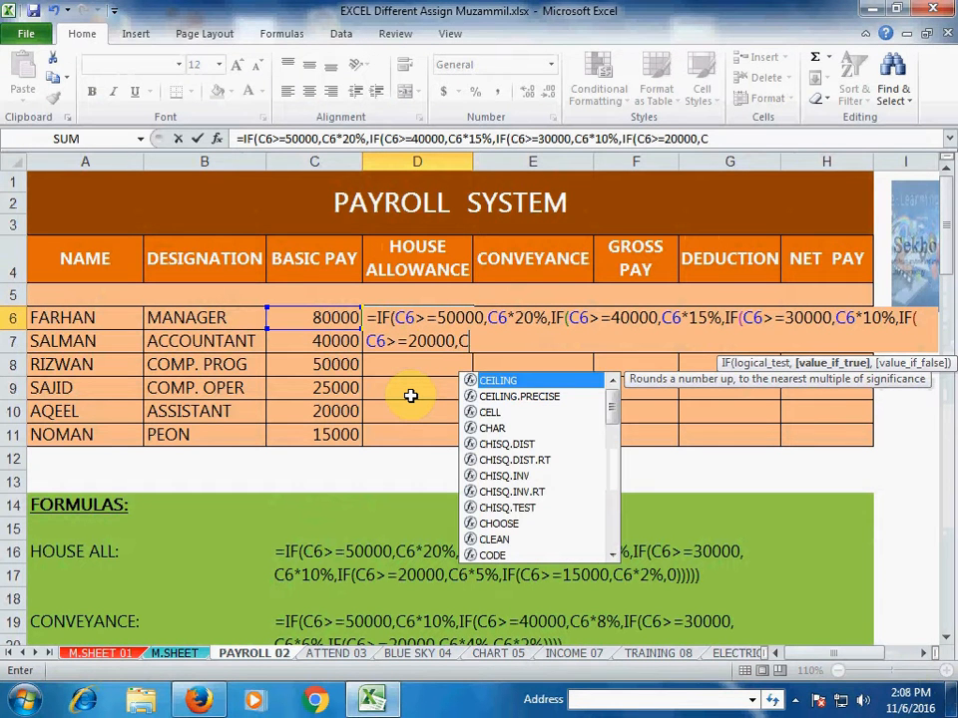
pyautogui.write('6')
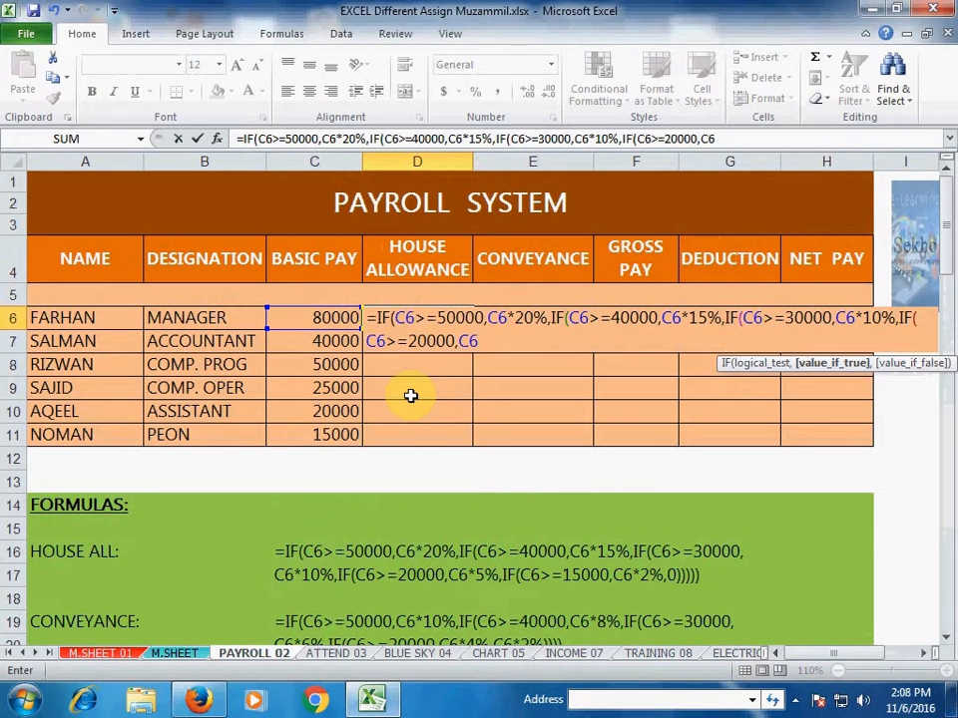
pyautogui.write('*5%,')
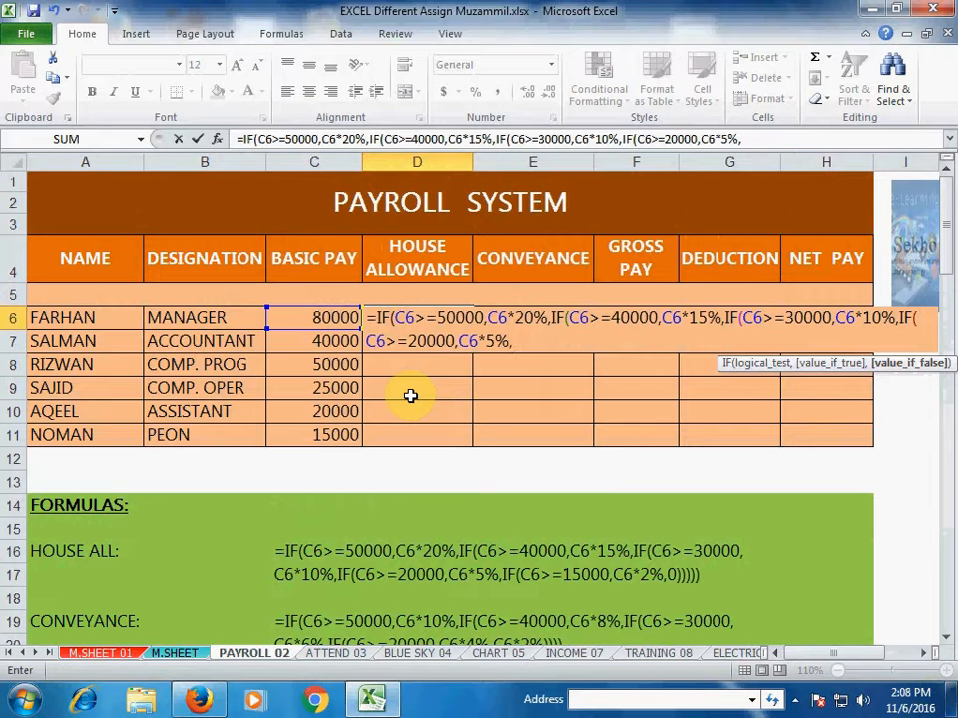
# - Complete the D6 formula with a fifth IF returning C6*2% when C6>=15000, otherwise 0, and close all five parentheses
pyautogui.write('IF(C6')
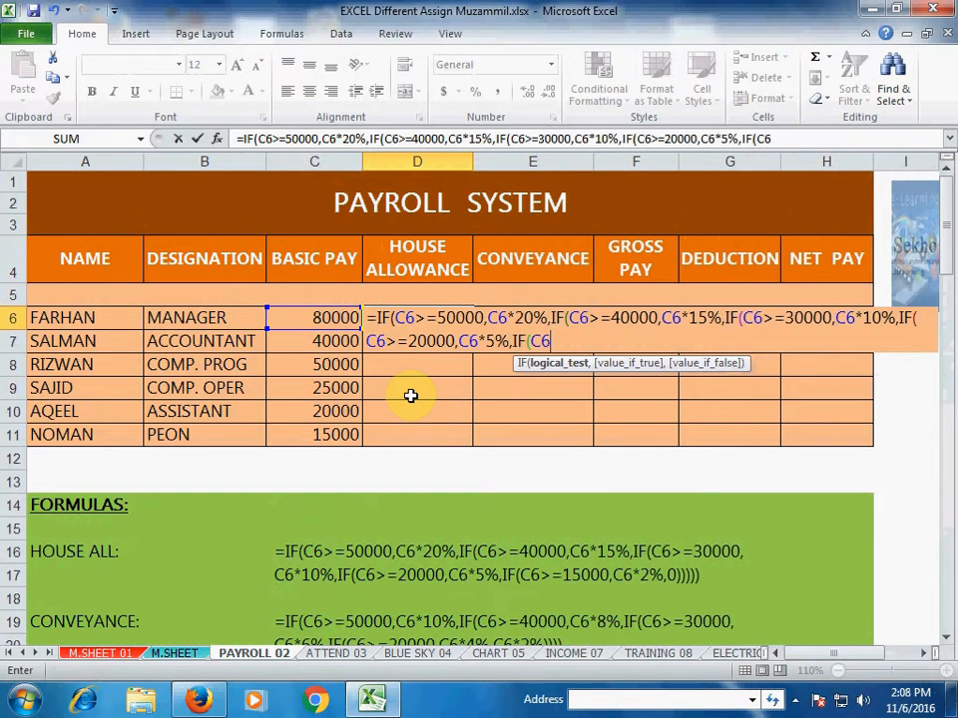
pyautogui.write('>=15000')
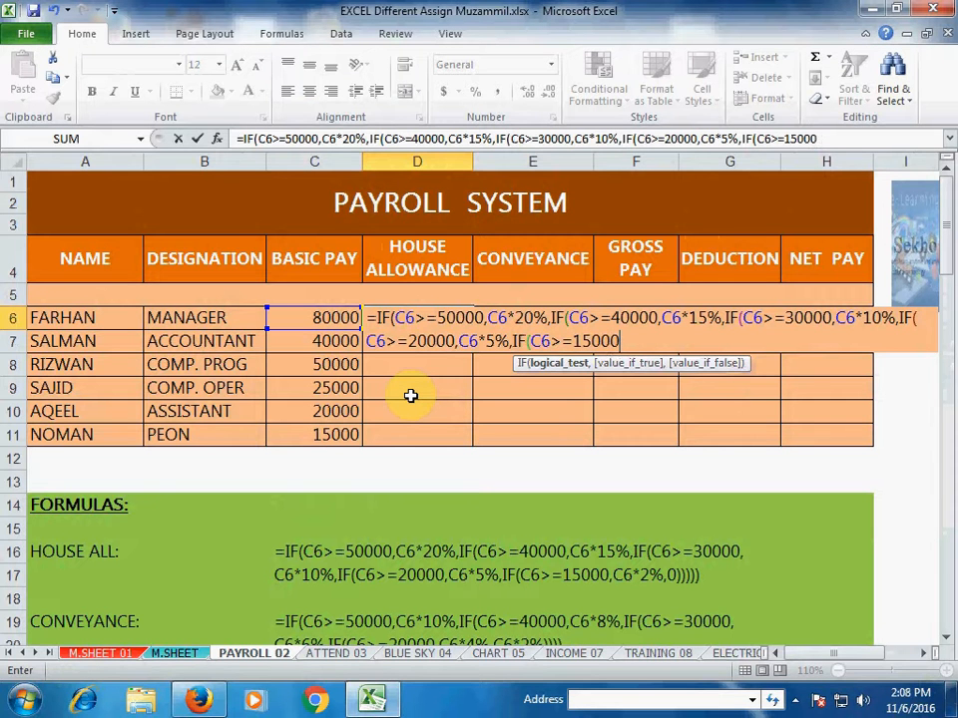
pyautogui.write(',')
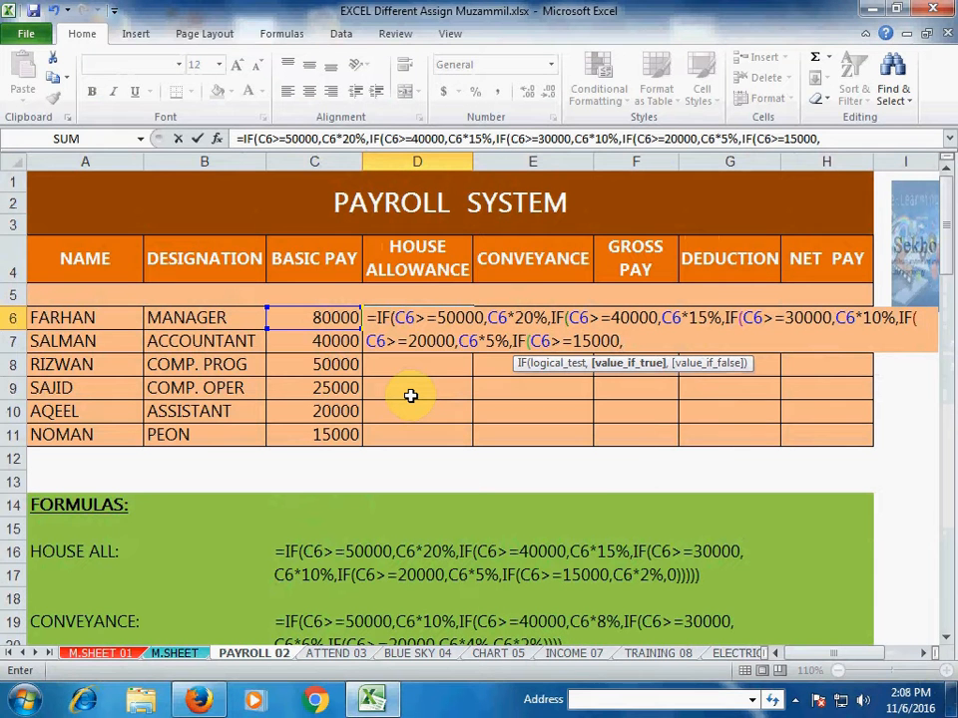
pyautogui.write('C')
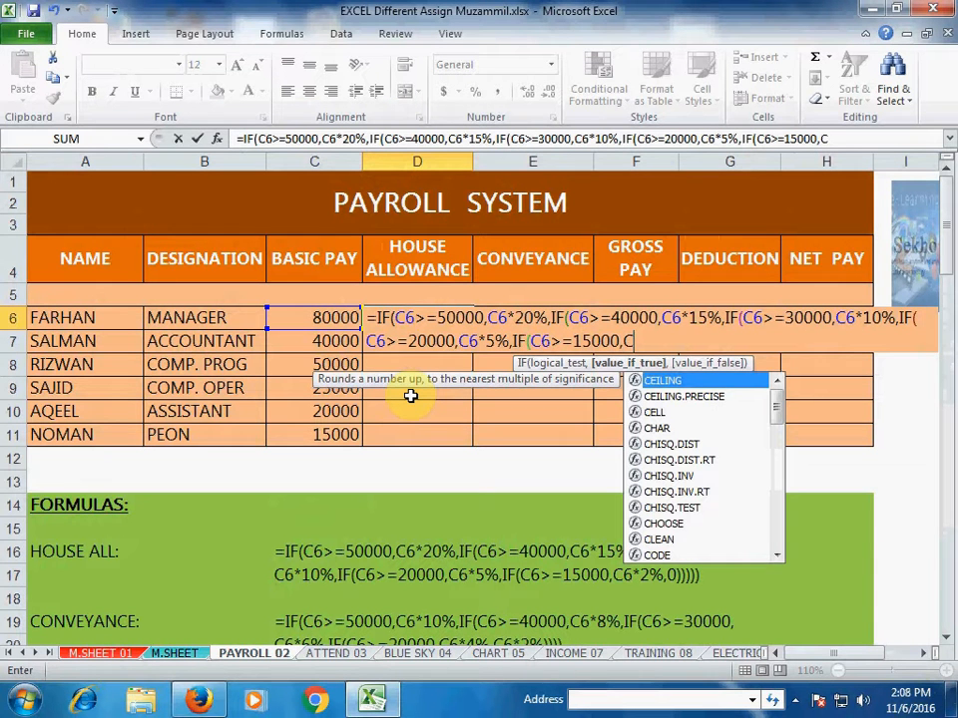
pyautogui.write('6*2')
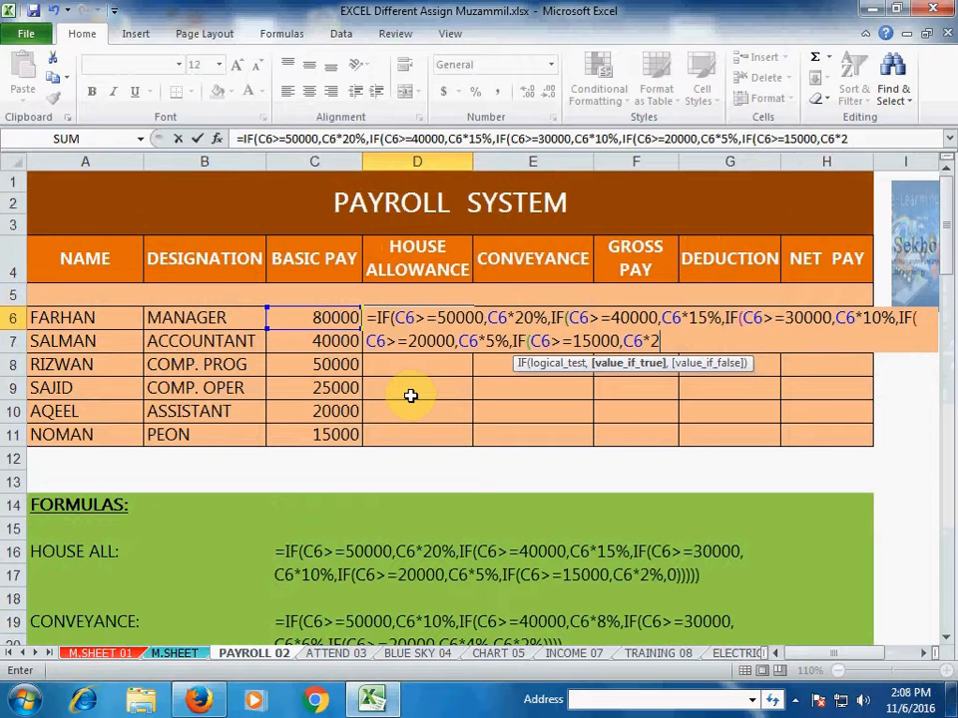
pyautogui.write('%,')
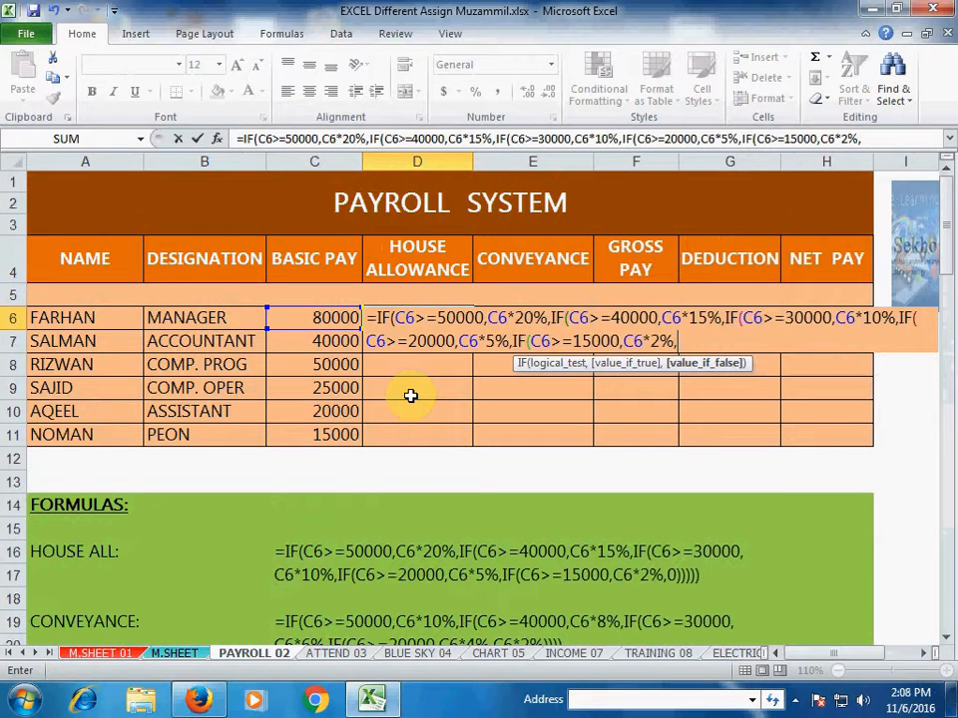
pyautogui.write('0)))))')
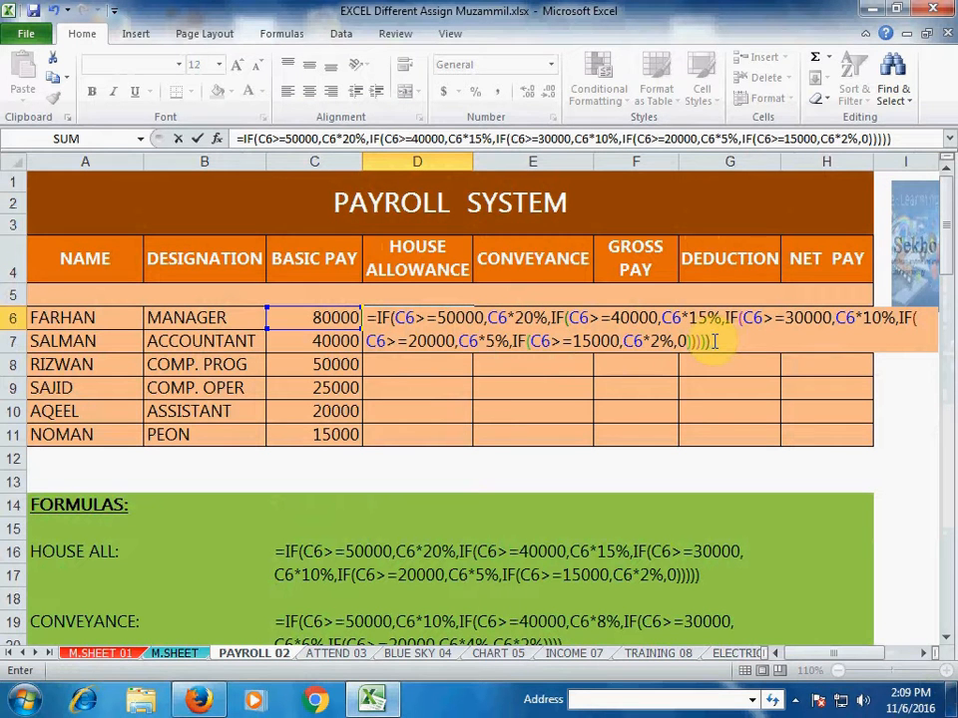
pyautogui.press('Return')
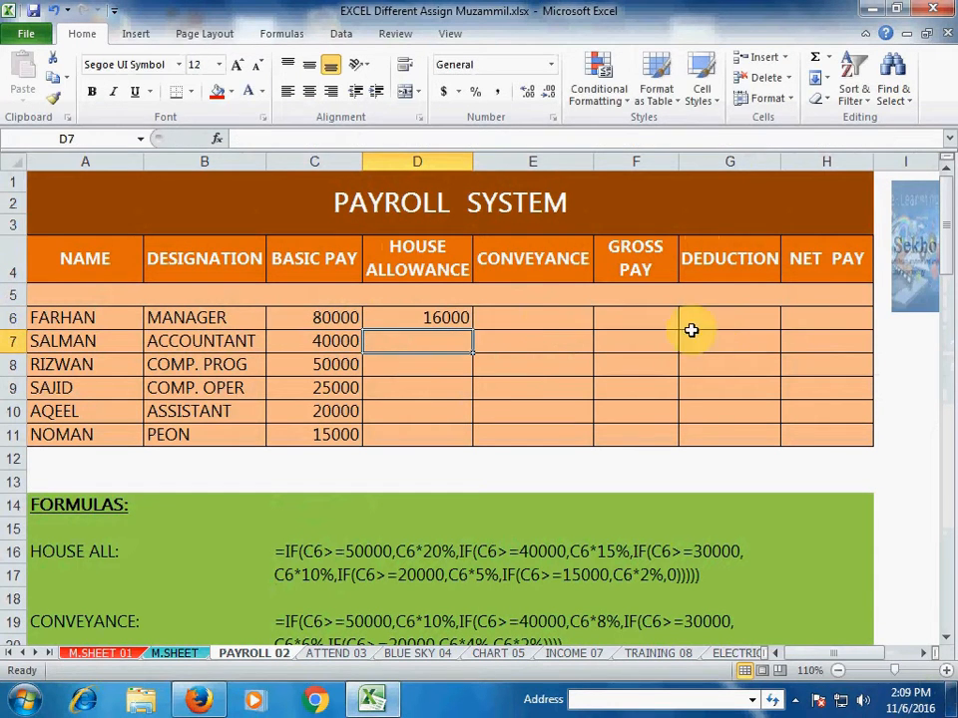
# - Fill the House Allowance formula from D6 down through D11 for the remaining employees
pyautogui.click(447, 317)
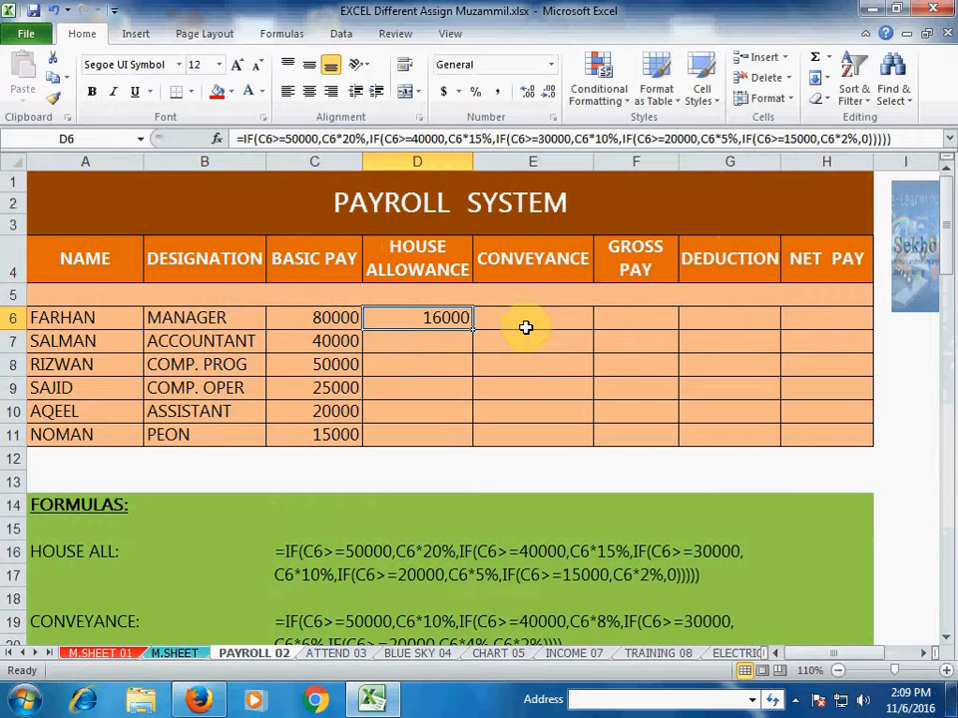
pyautogui.moveTo(473, 329); pyautogui.dragTo(473, 329)
pyautogui.doubleClick(473, 329)
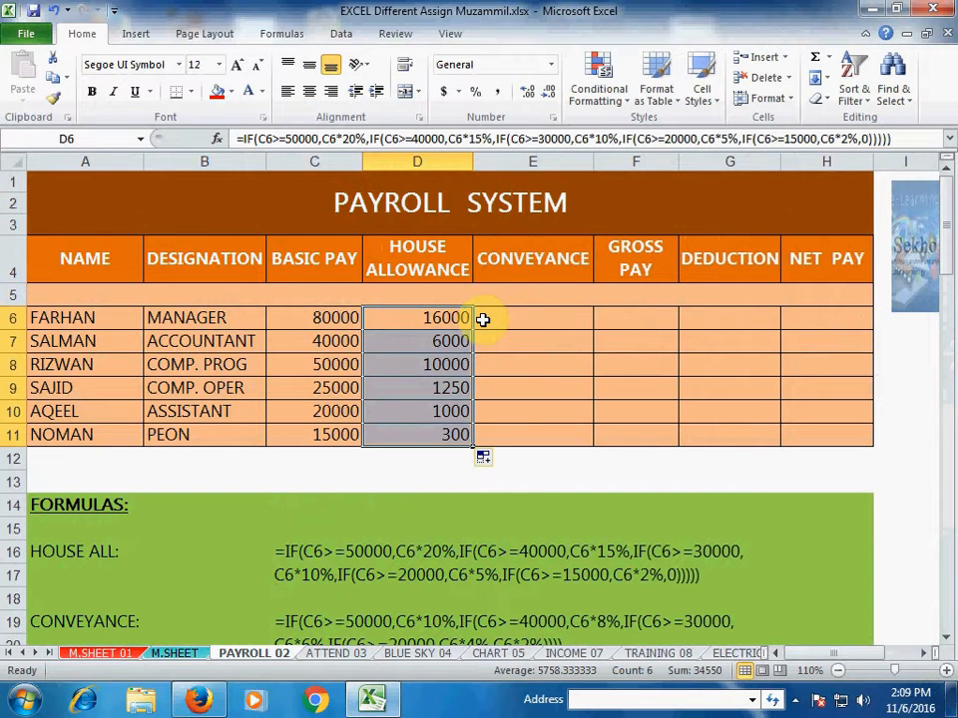
# - Recheck the House Allowance formula in D6 and select the first empty Conveyance cell, E6
pyautogui.click(483, 319)
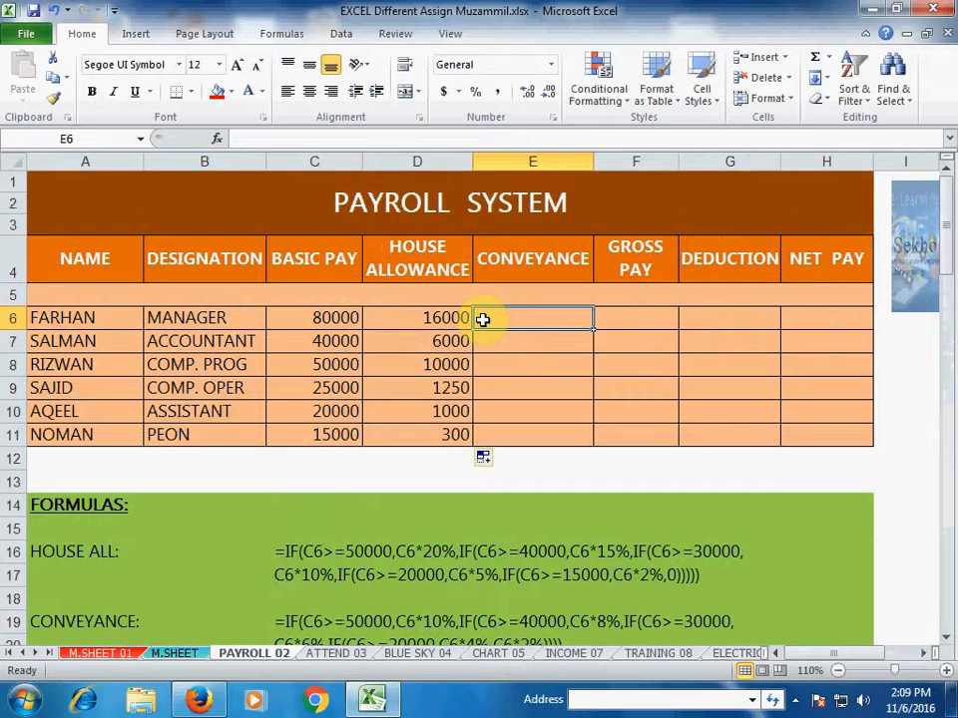
pyautogui.click(451, 318)
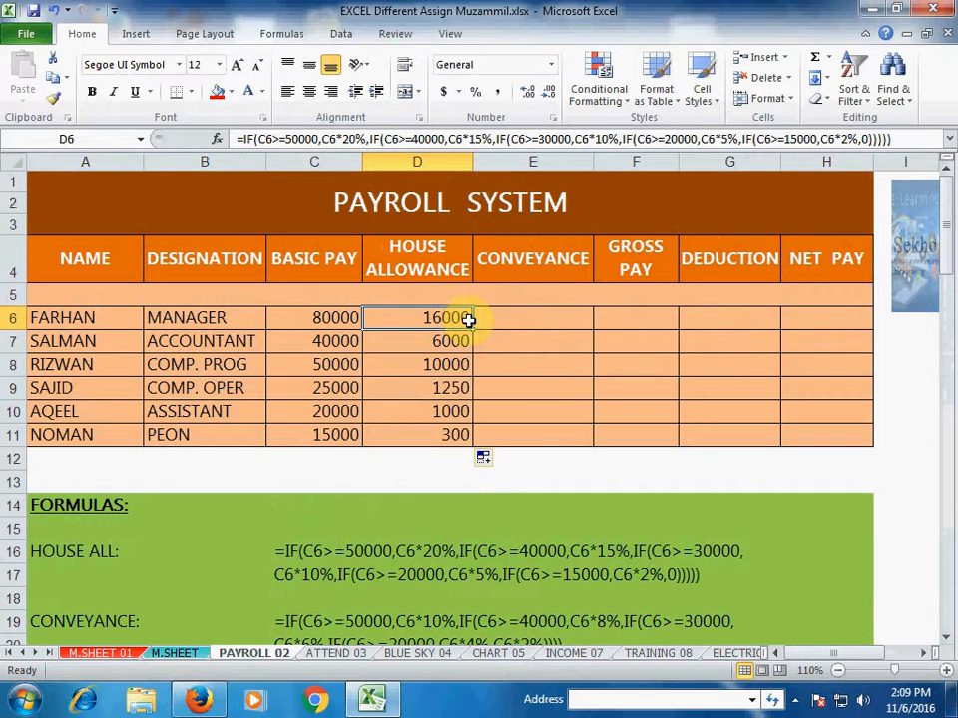
pyautogui.click(489, 318)
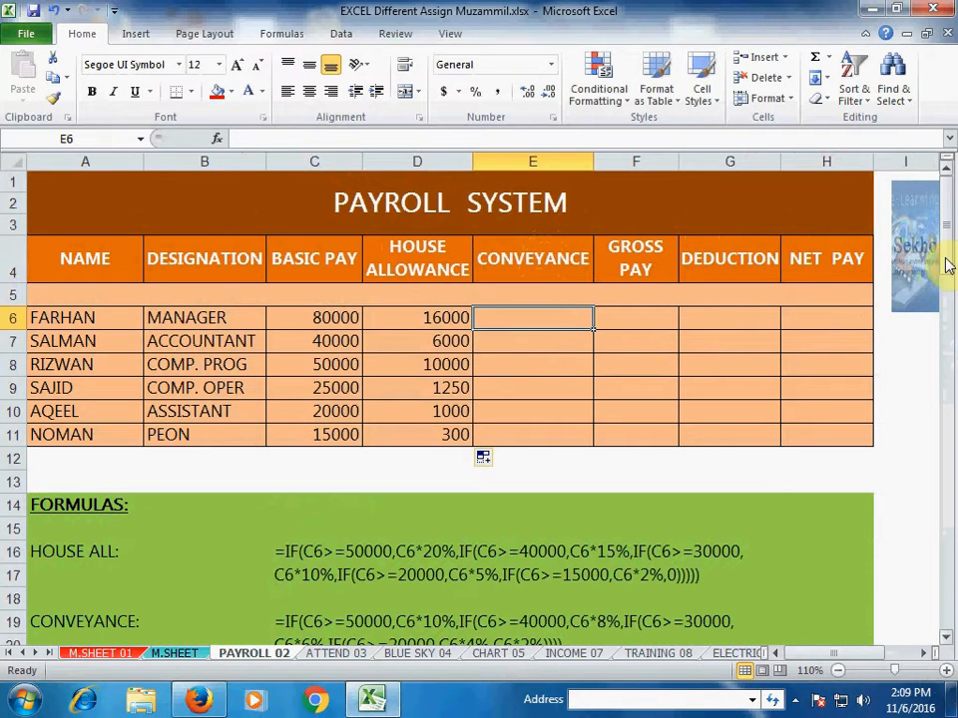
# - Start the Conveyance formula in E6 with an IF returning C6*10% when C6>=50000
pyautogui.moveTo(946, 261); pyautogui.dragTo(947, 266)
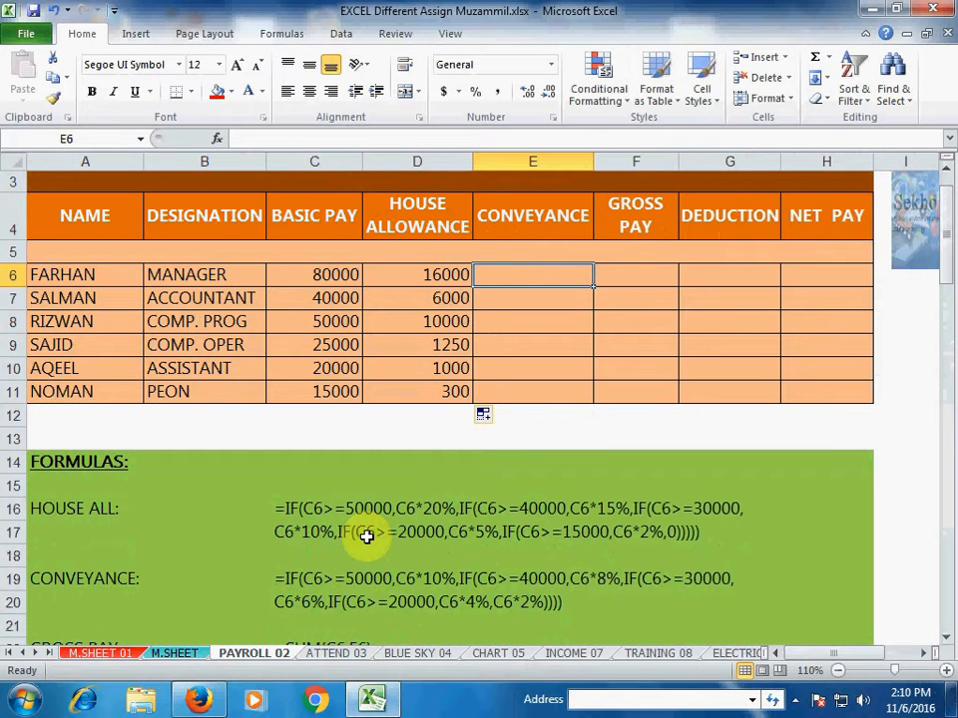
pyautogui.write('=IF')
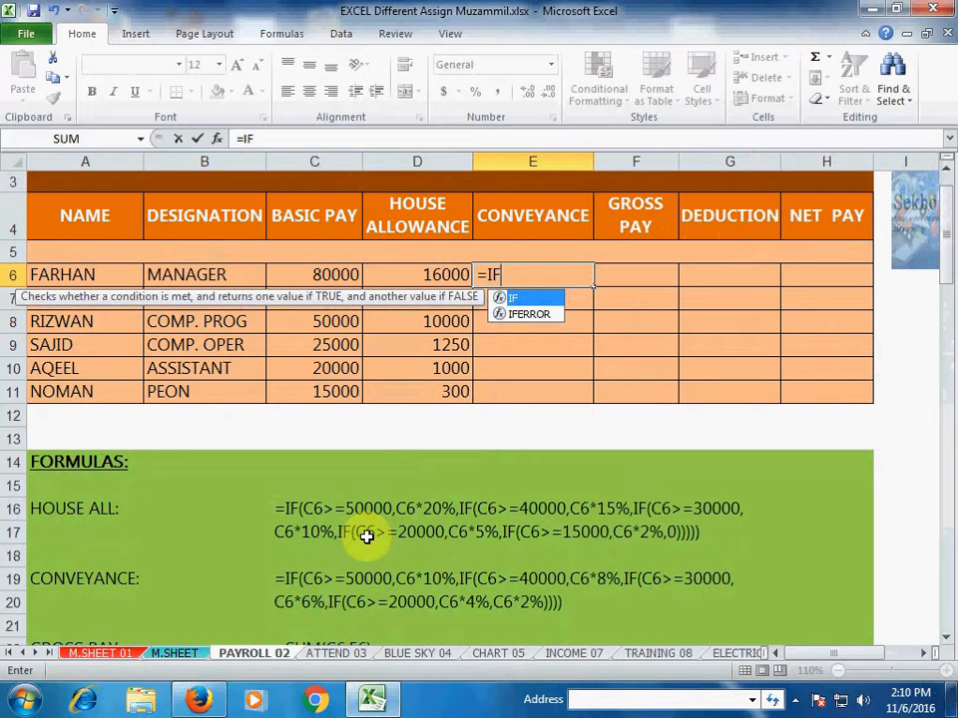
pyautogui.write('(')
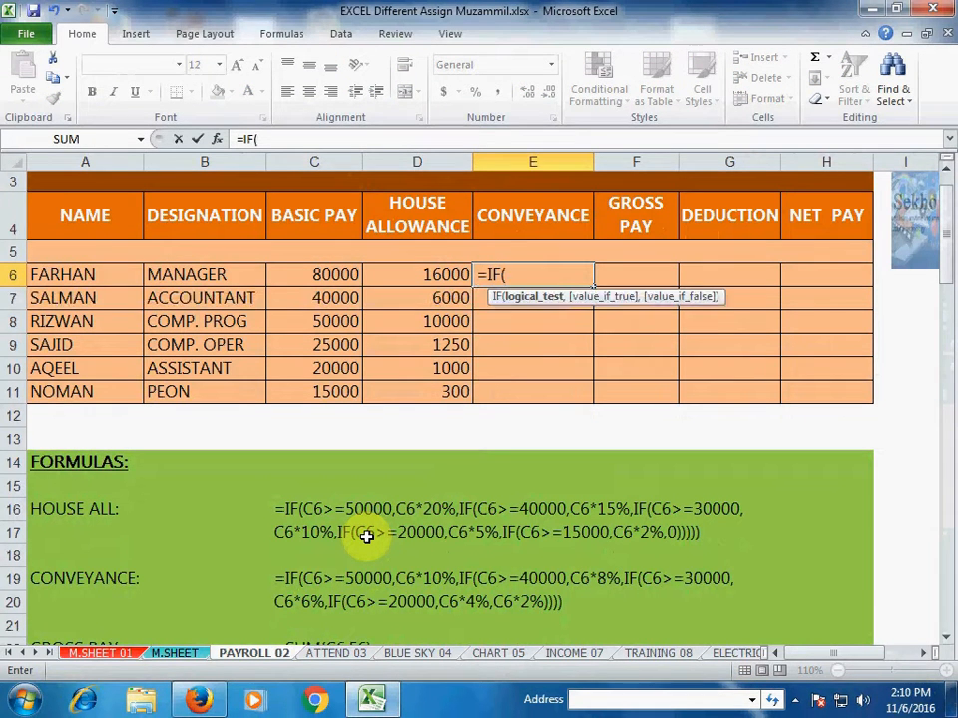
pyautogui.write('C6>=')
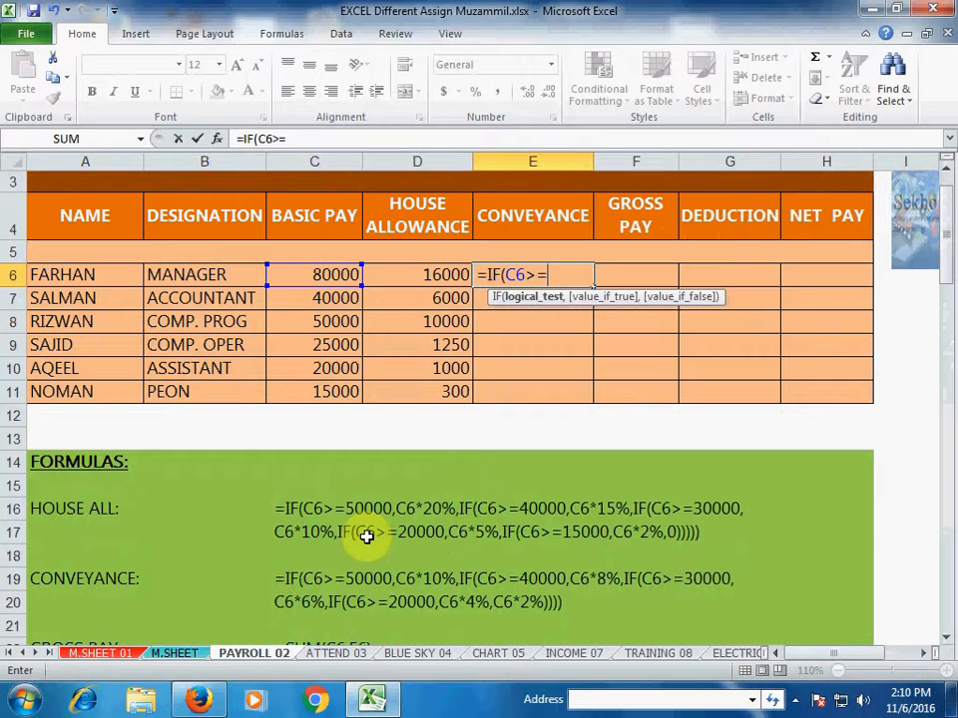
pyautogui.write('50000,')
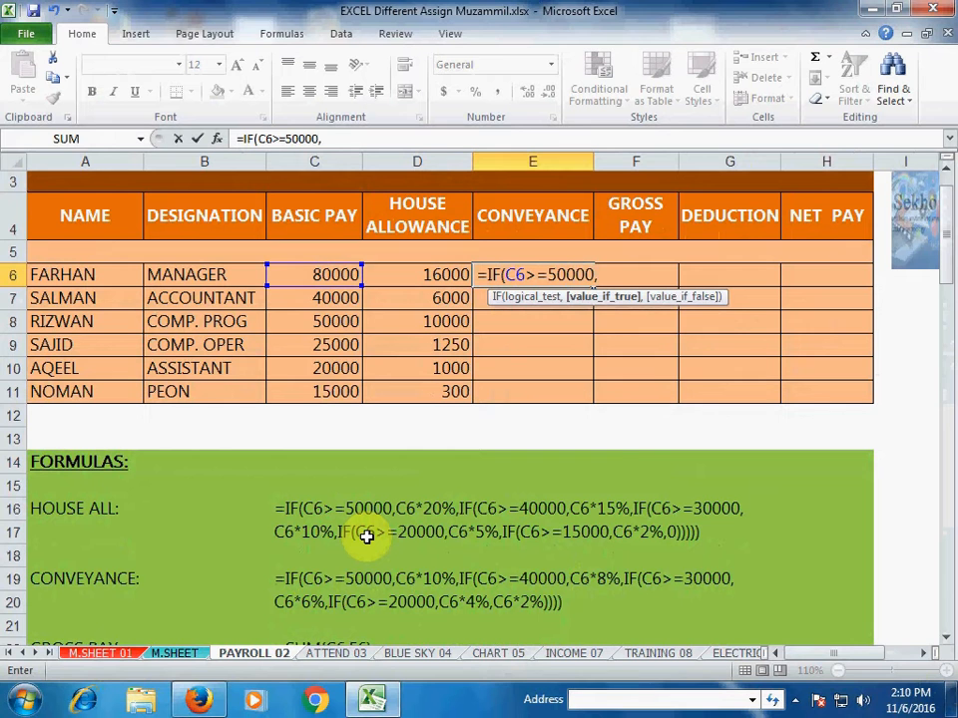
pyautogui.write('C6*10%')
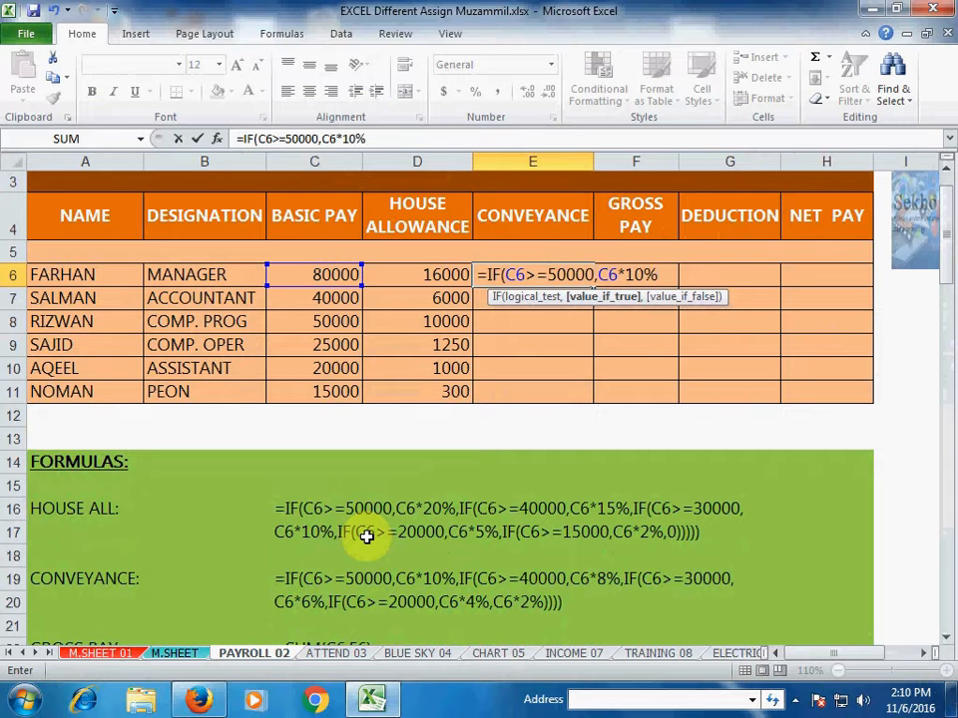
pyautogui.write(',')
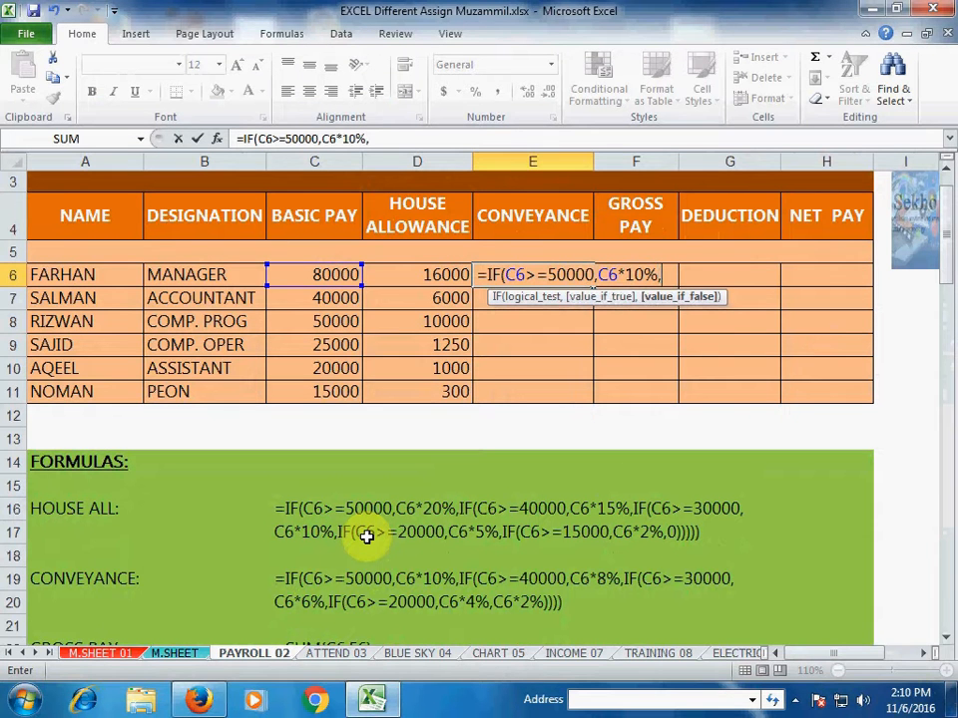
# - Nest a second IF in the E6 formula that returns C6*8% when C6>=40000
pyautogui.write('IF(C')
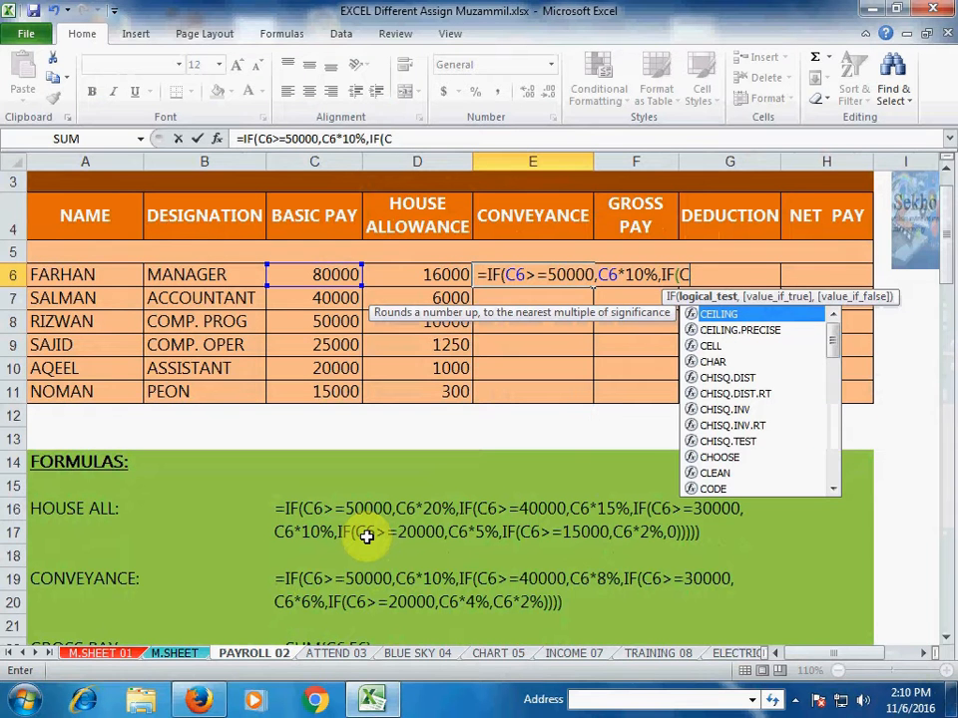
pyautogui.write('6>=')
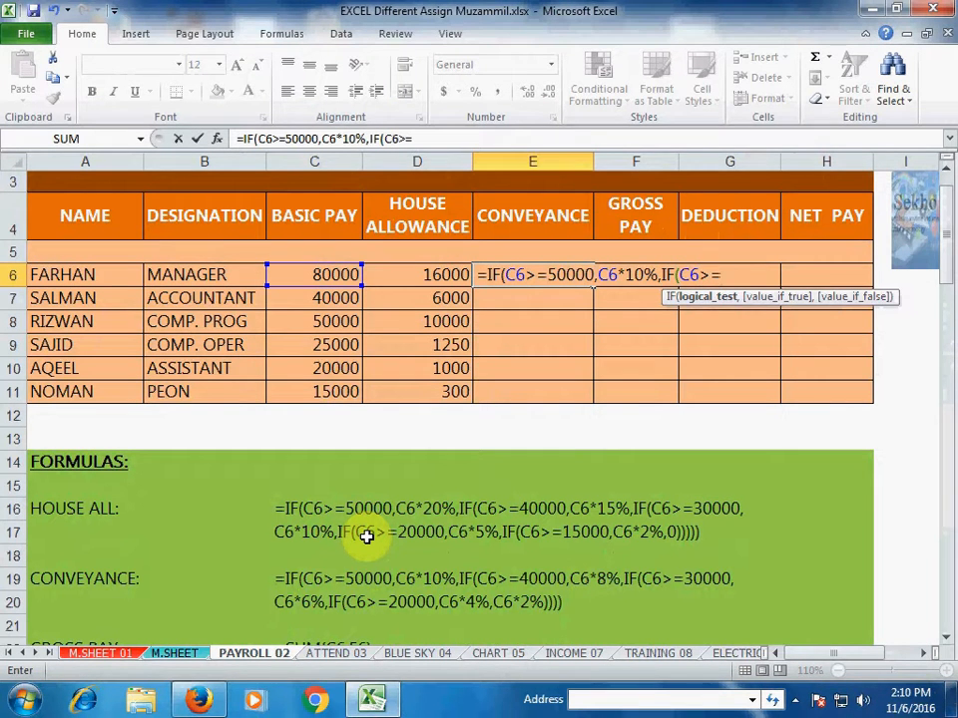
pyautogui.write('40000')
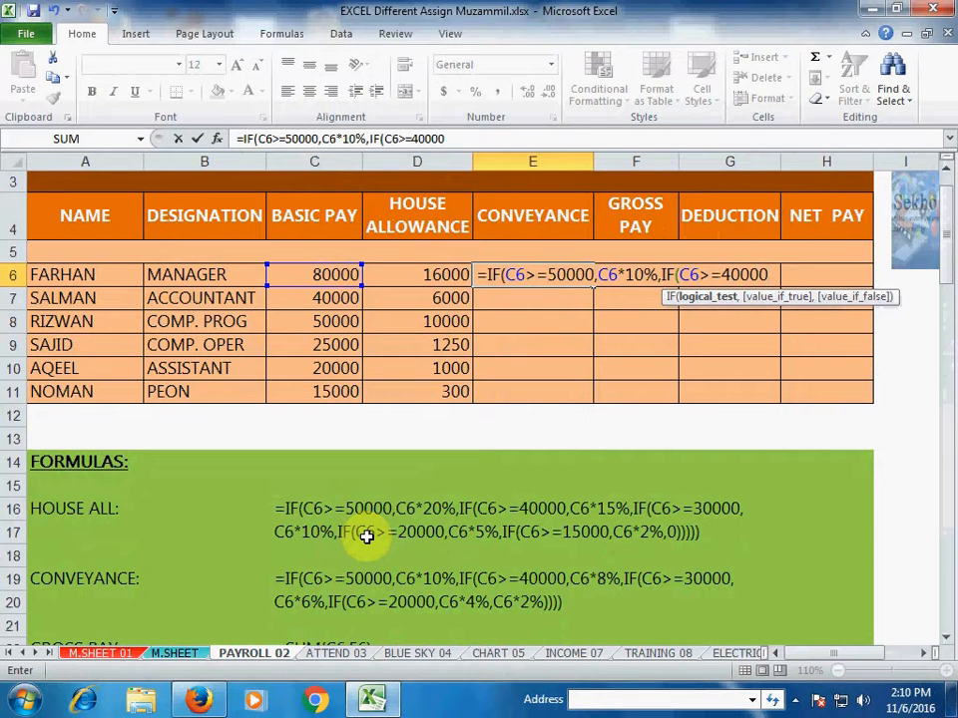
pyautogui.write(',C')
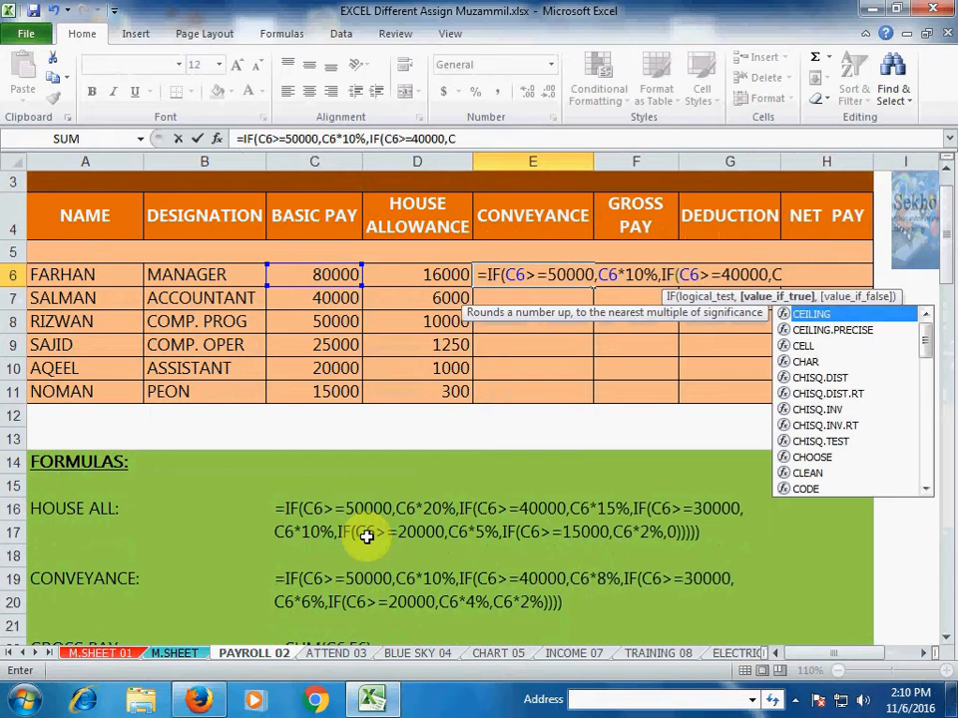
pyautogui.write('6')
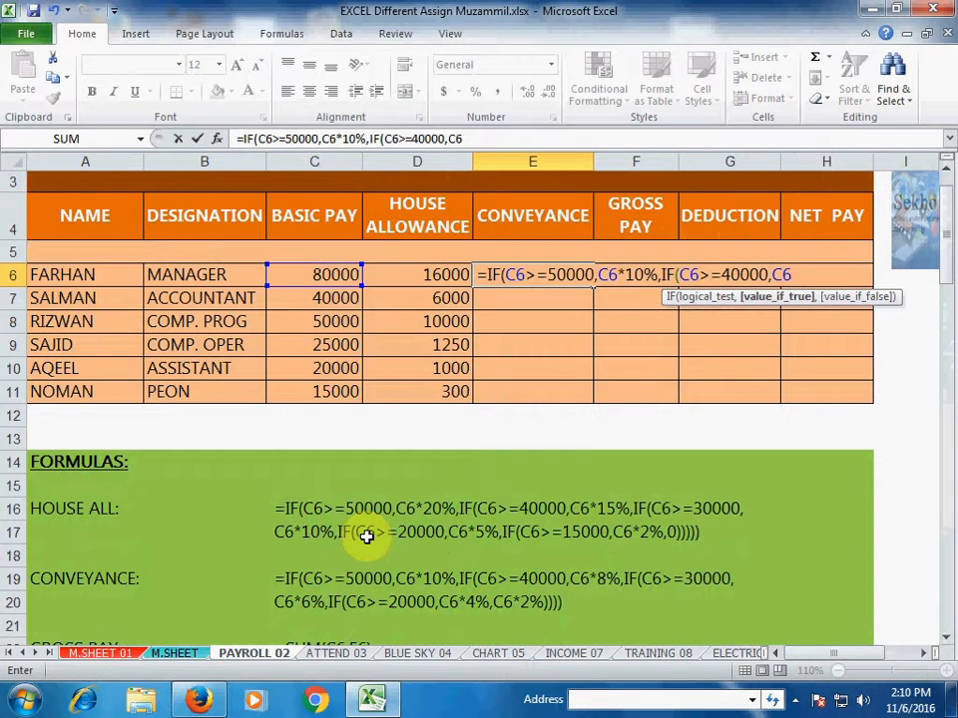
pyautogui.write('*8%,')
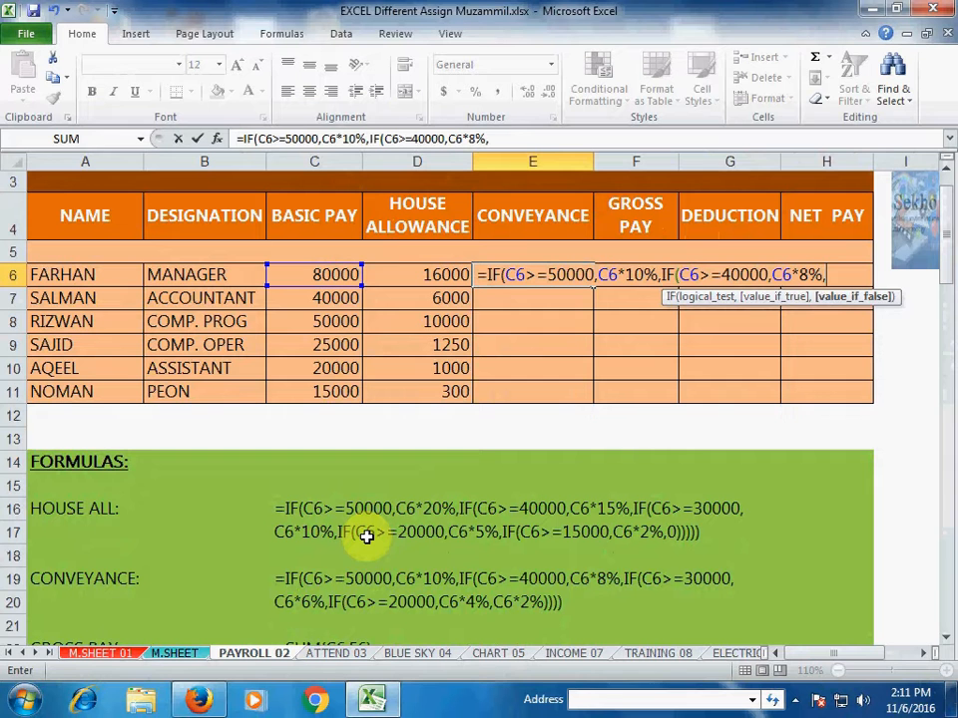
# - Nest a third IF in the E6 formula that returns C6*6% when C6>=30000
pyautogui.write('IF')
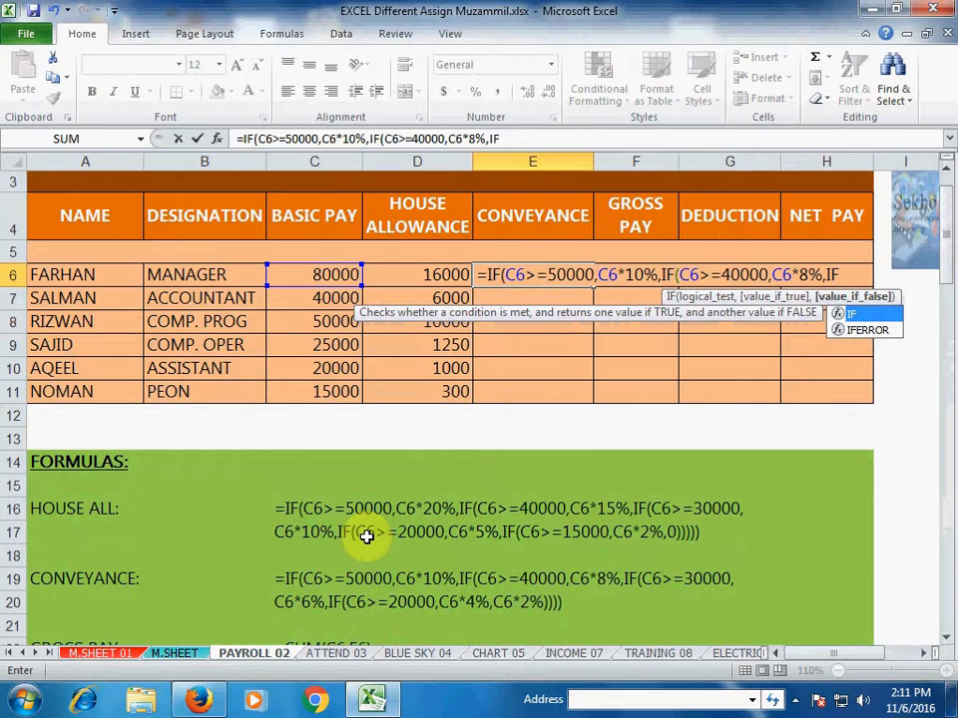
pyautogui.write('(C')
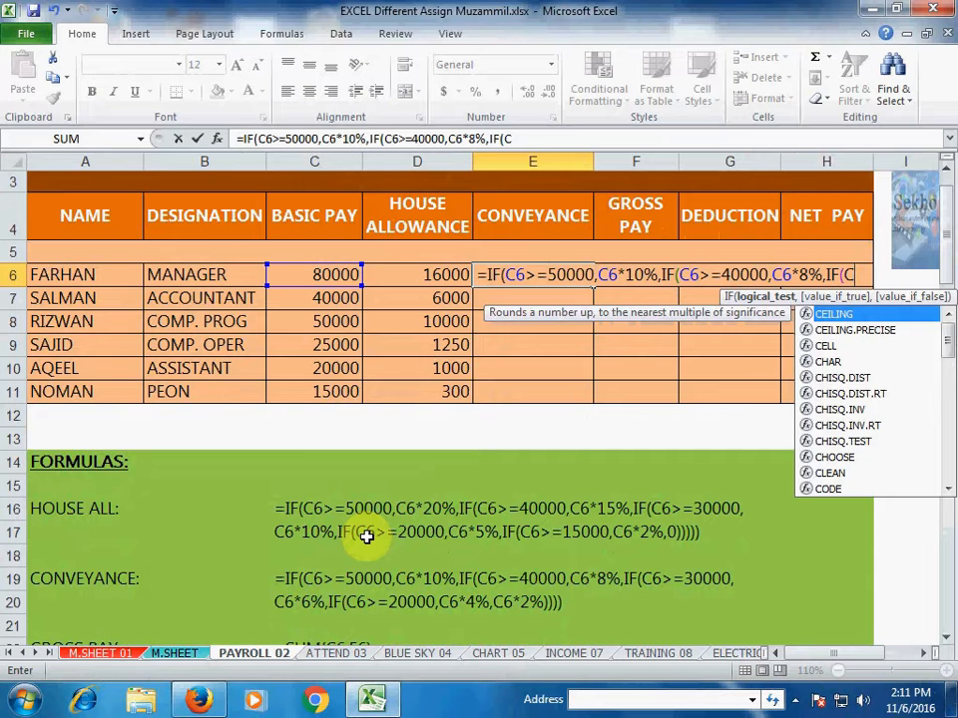
pyautogui.write('6>=')
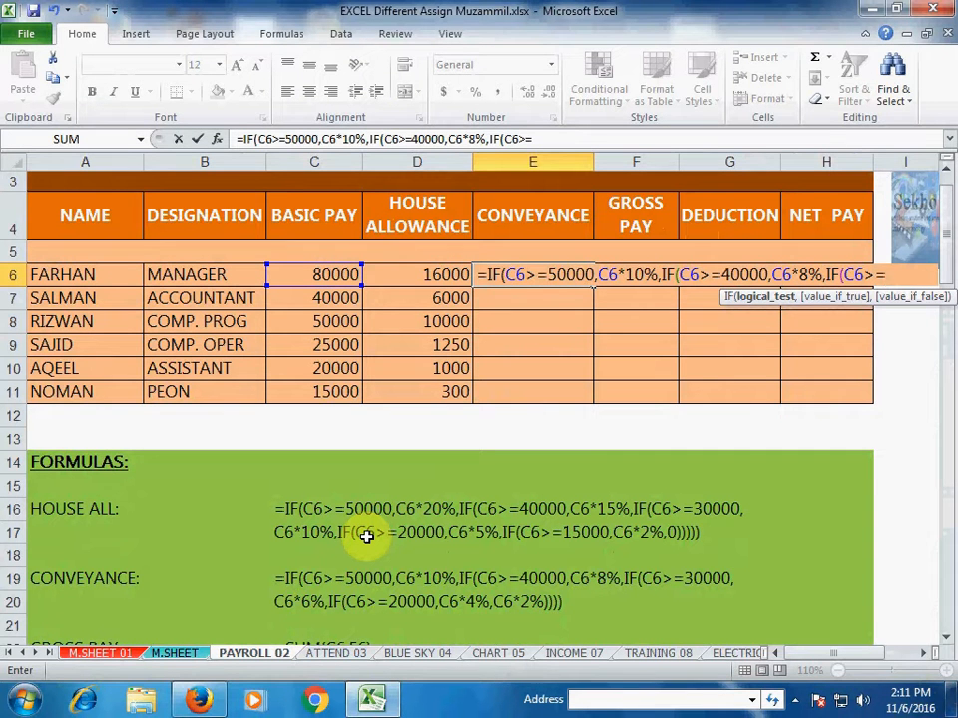
pyautogui.write('30000')
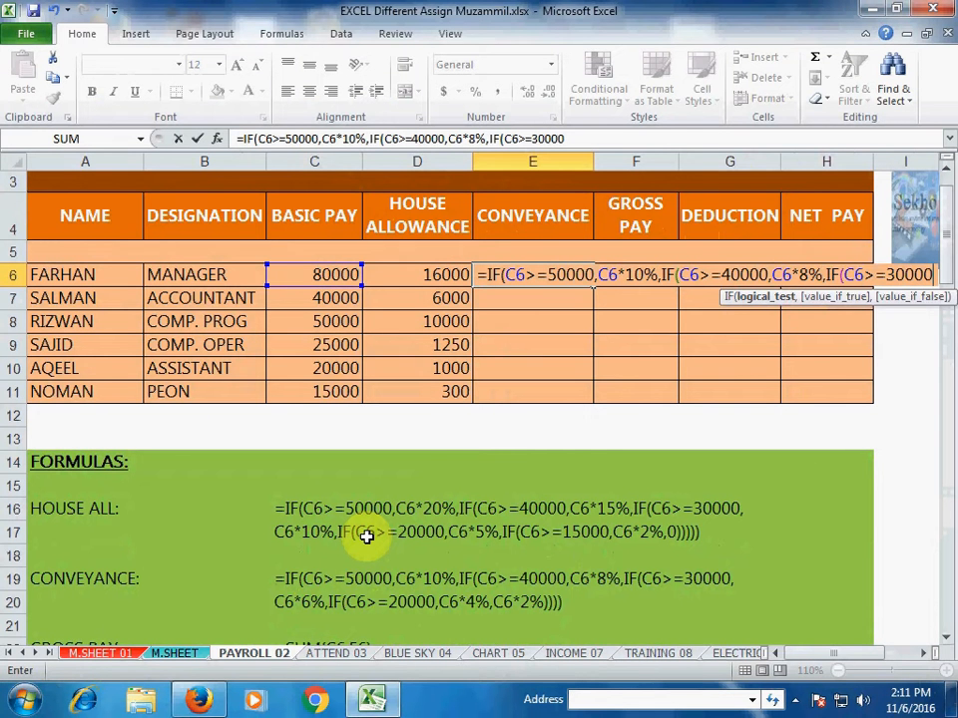
pyautogui.write(',C')
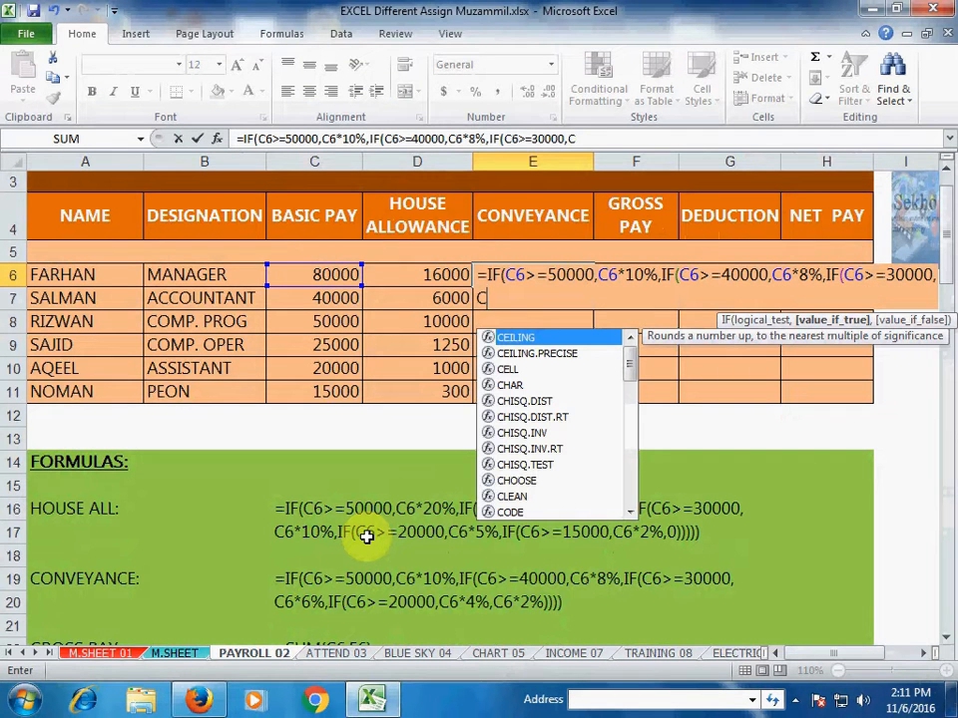
pyautogui.write('6')
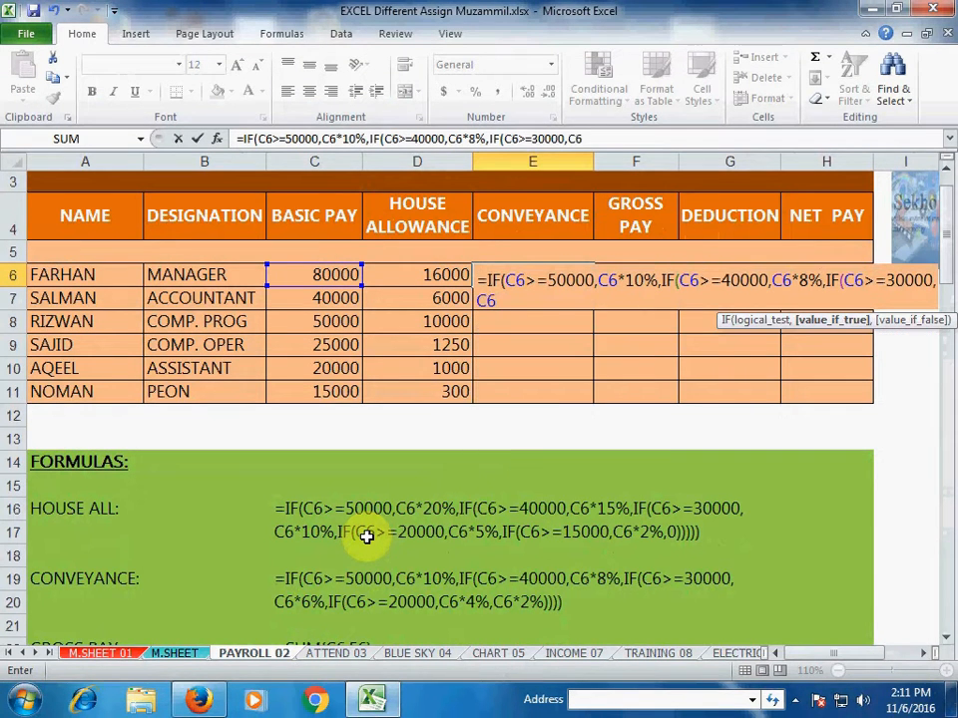
pyautogui.write('*')
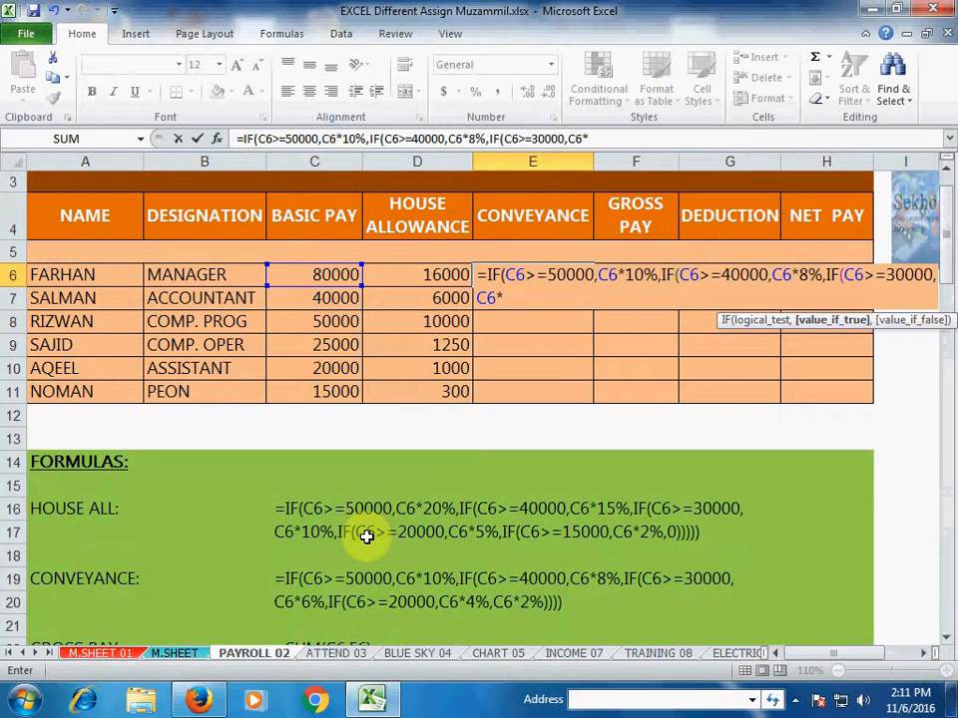
pyautogui.write('6^')
pyautogui.press('BackSpace')
pyautogui.write('^')
pyautogui.press('BackSpace')
pyautogui.write('%,')
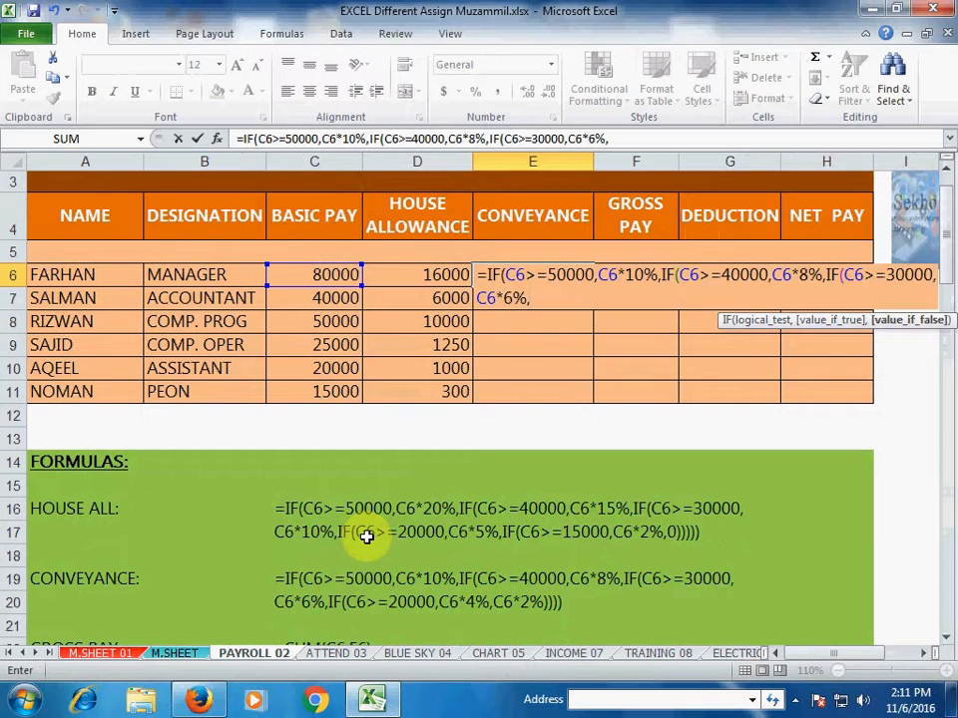
# - Nest a fourth IF in the E6 formula that returns C6*4% when C6>=20000
pyautogui.write('IF(C')
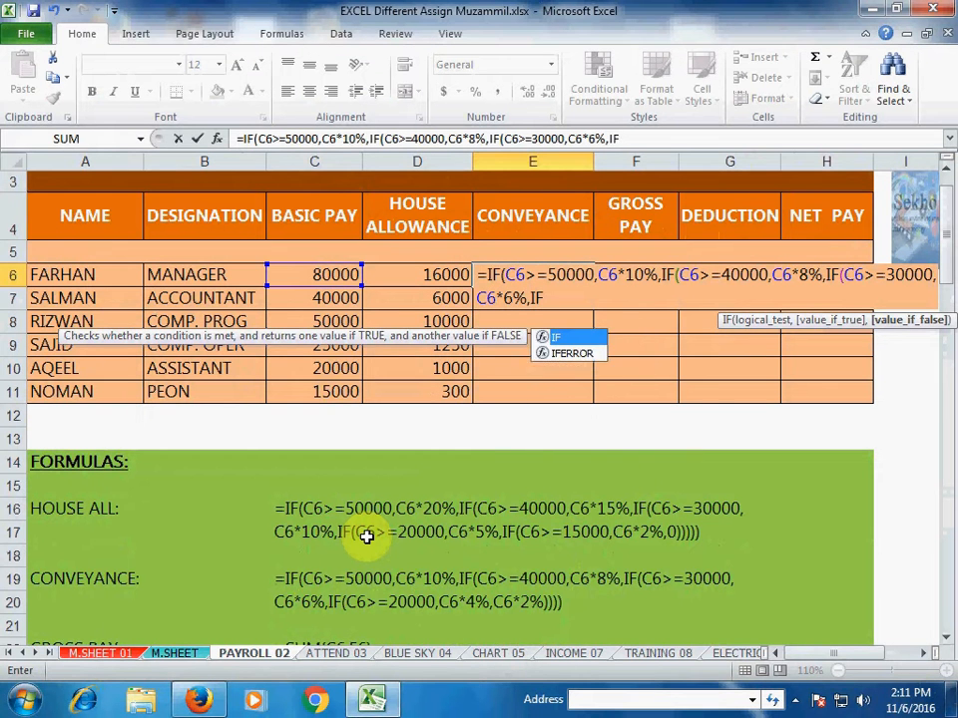
pyautogui.write('6')
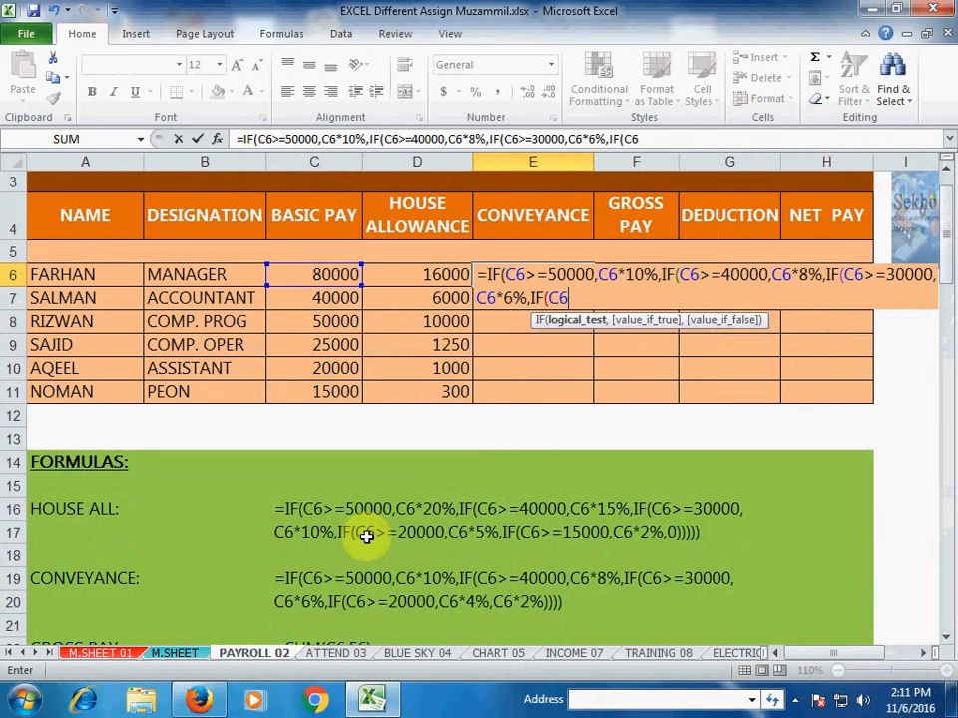
pyautogui.write('>=20000')
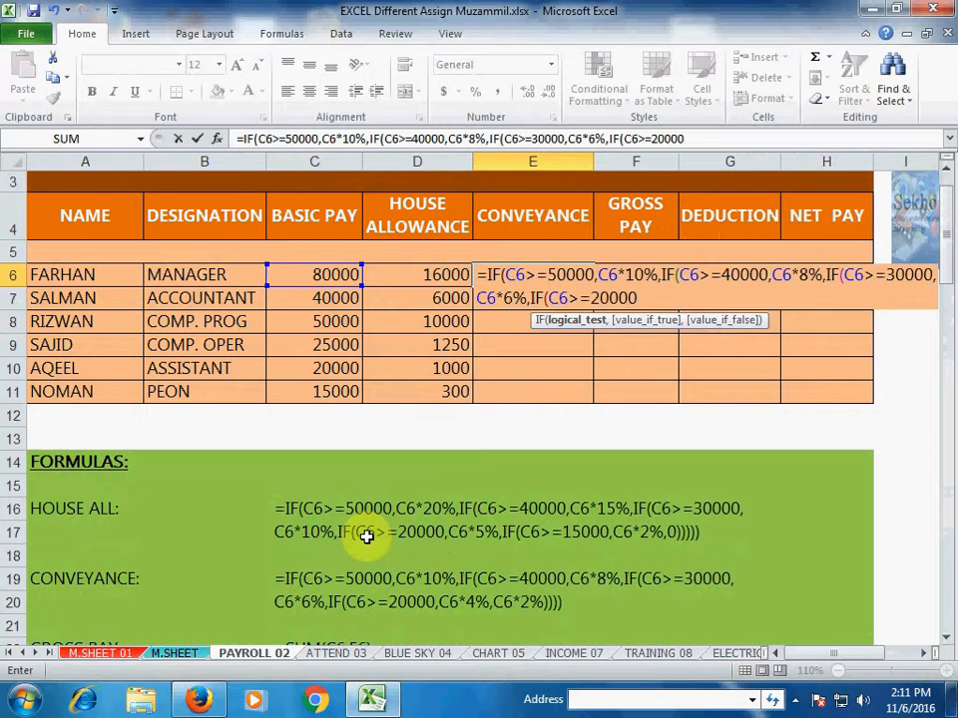
pyautogui.write(',')
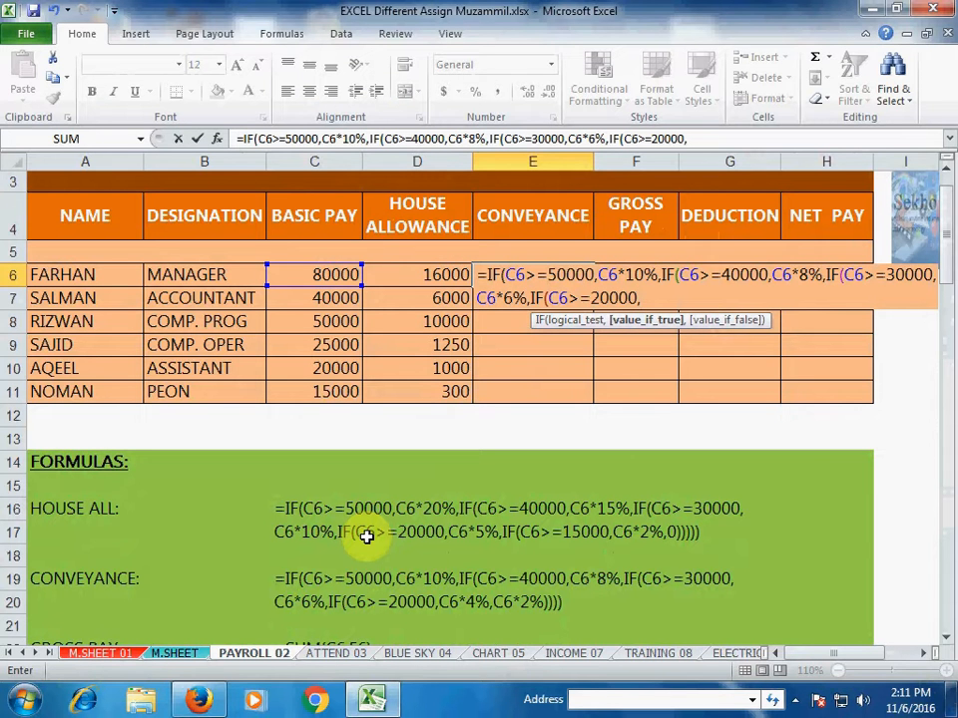
pyautogui.write('C6*4%')
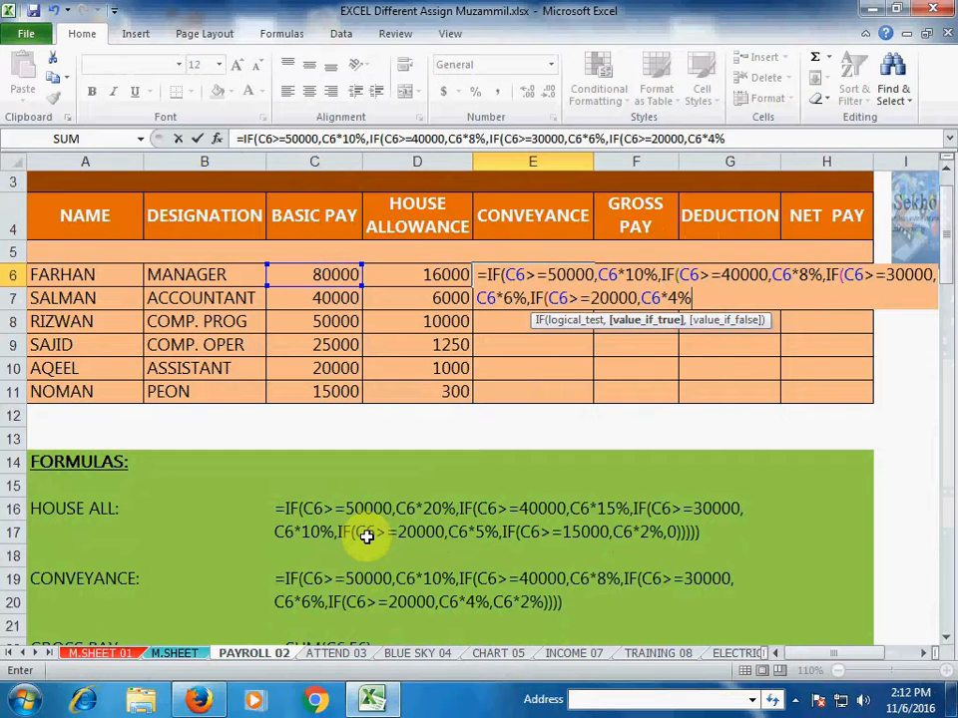
pyautogui.write(',')
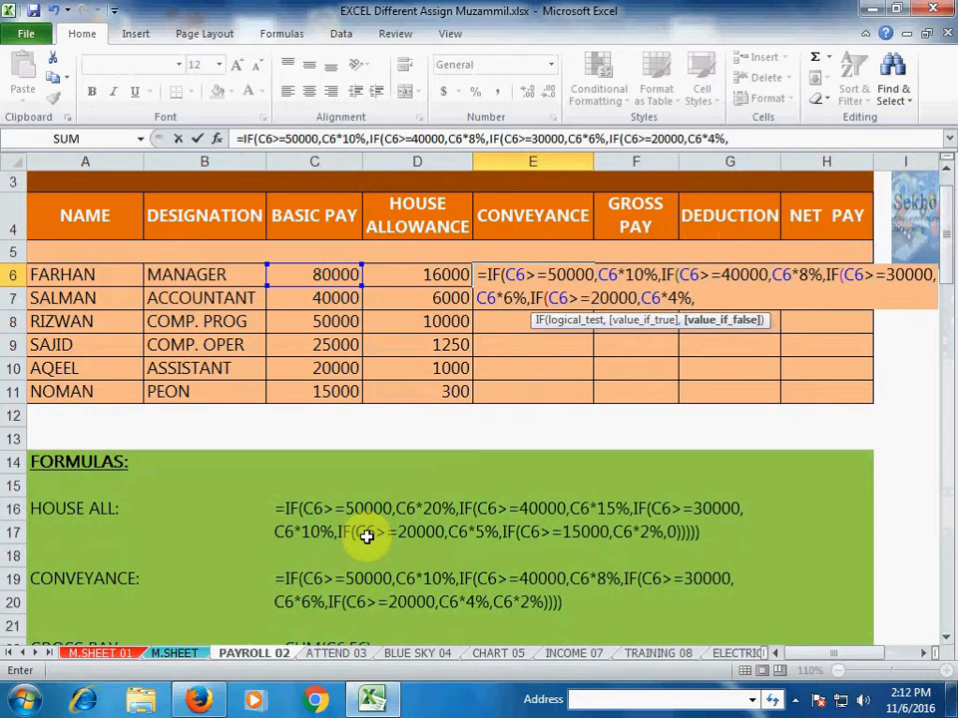
# - Finish the E6 formula with C6*2% as the otherwise value and four closing parentheses, and fill it down through E11
pyautogui.write('C')
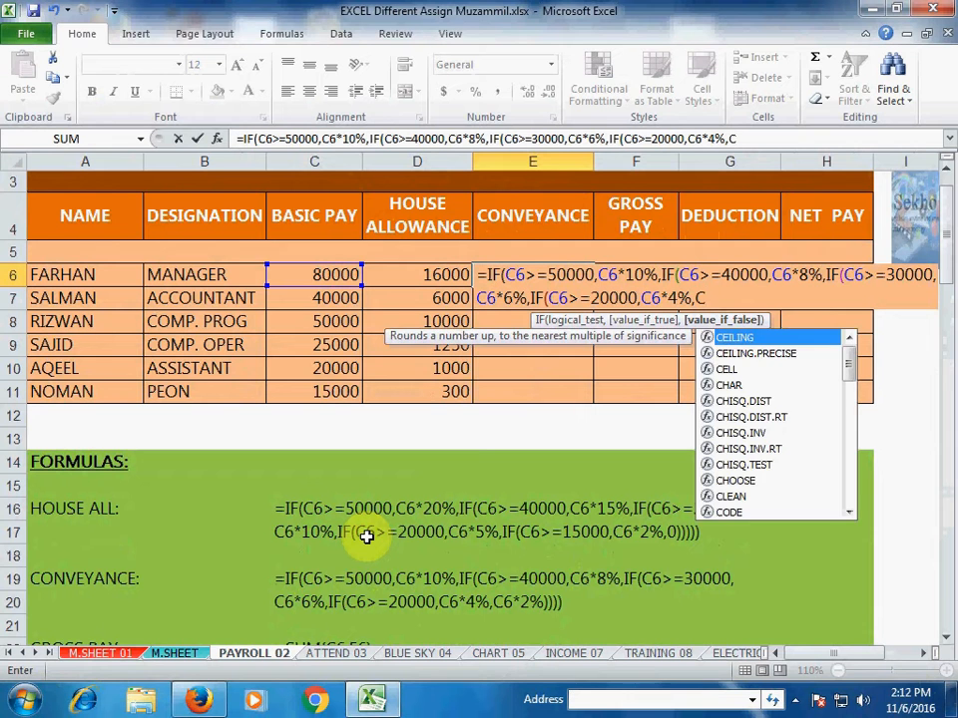
pyautogui.write('6')
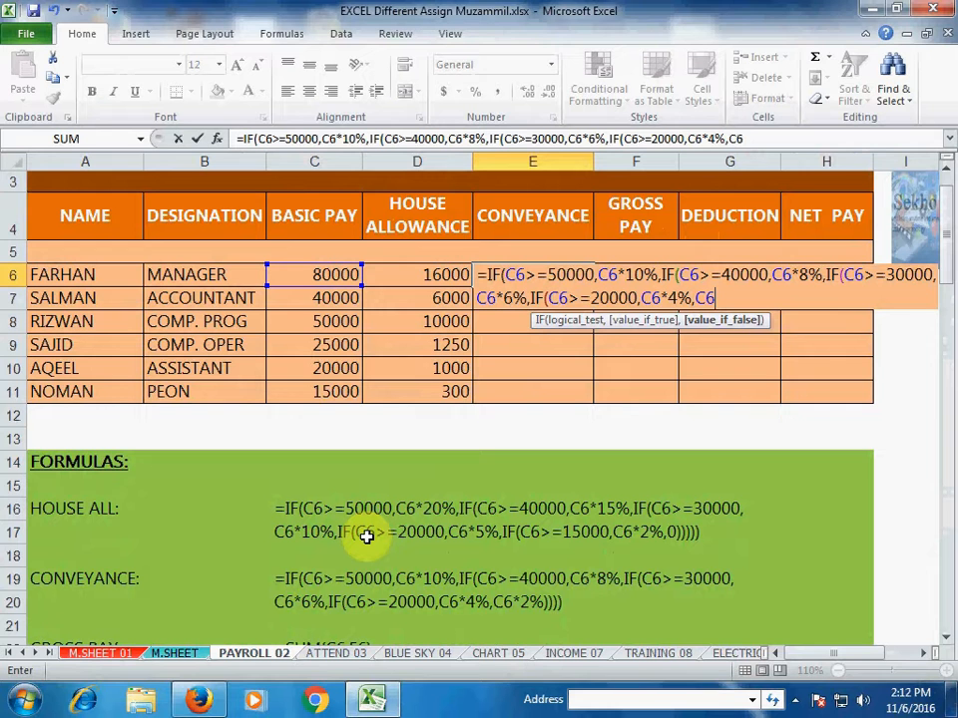
pyautogui.write('*2%))))')
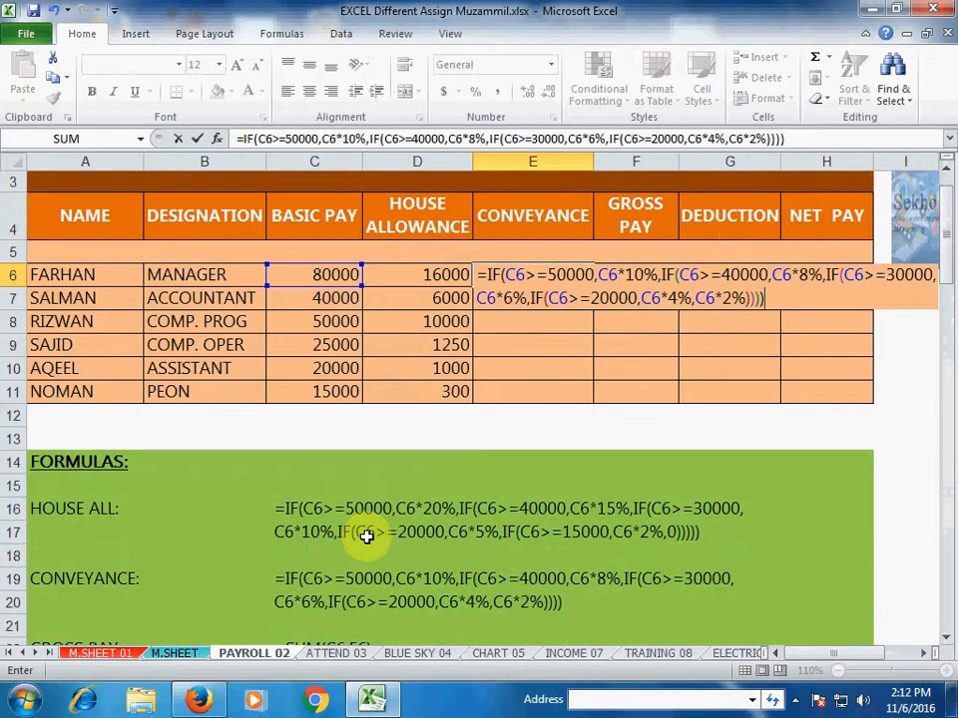
pyautogui.press('Return')
pyautogui.press('Up')
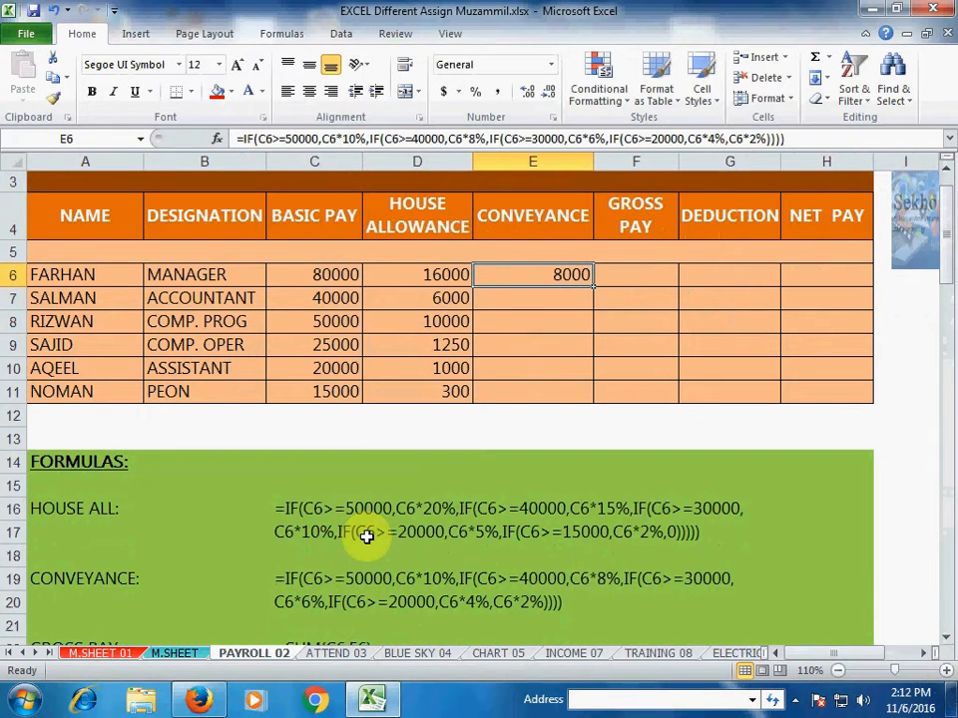
pyautogui.doubleClick(595, 287)
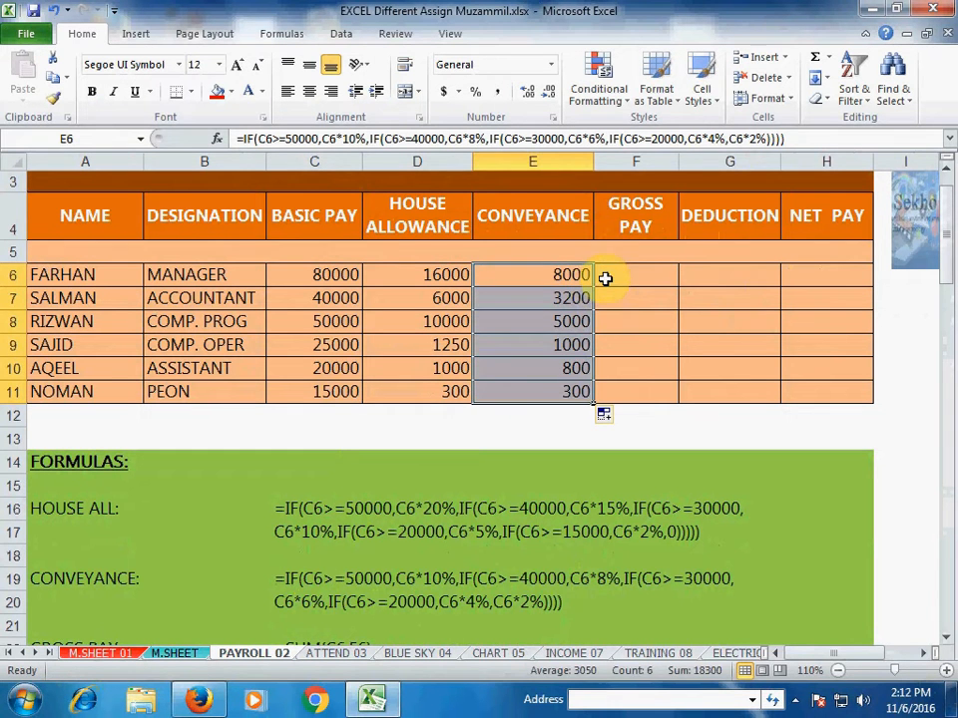
# - Calculate Gross Pay in F6 by summing C6:E6, and fill the formula down through F11
pyautogui.click(614, 271)
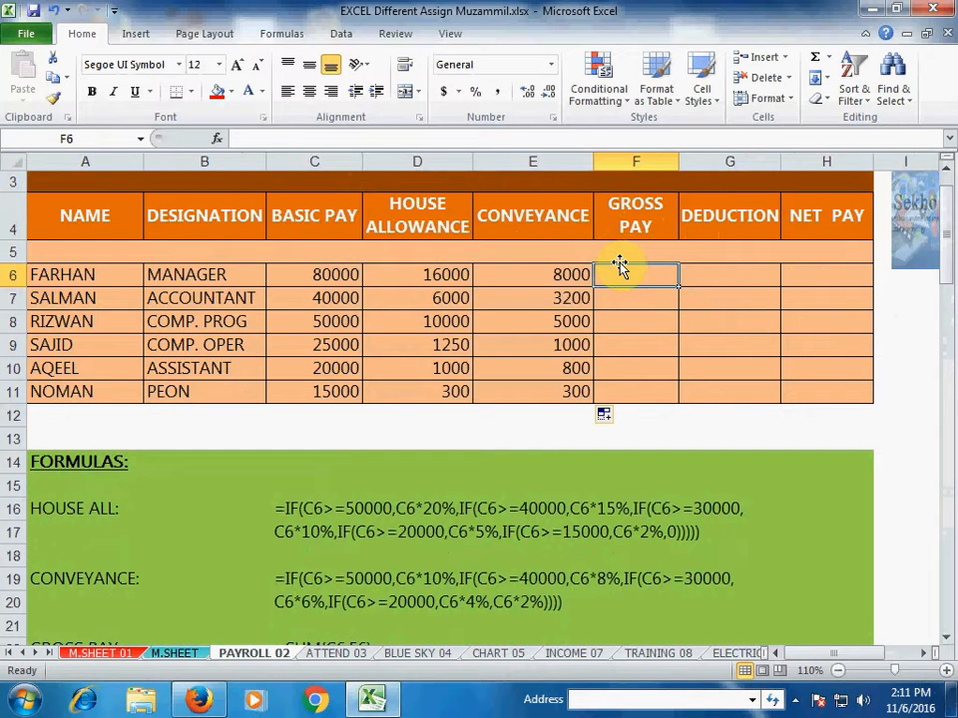
pyautogui.click(342, 270)
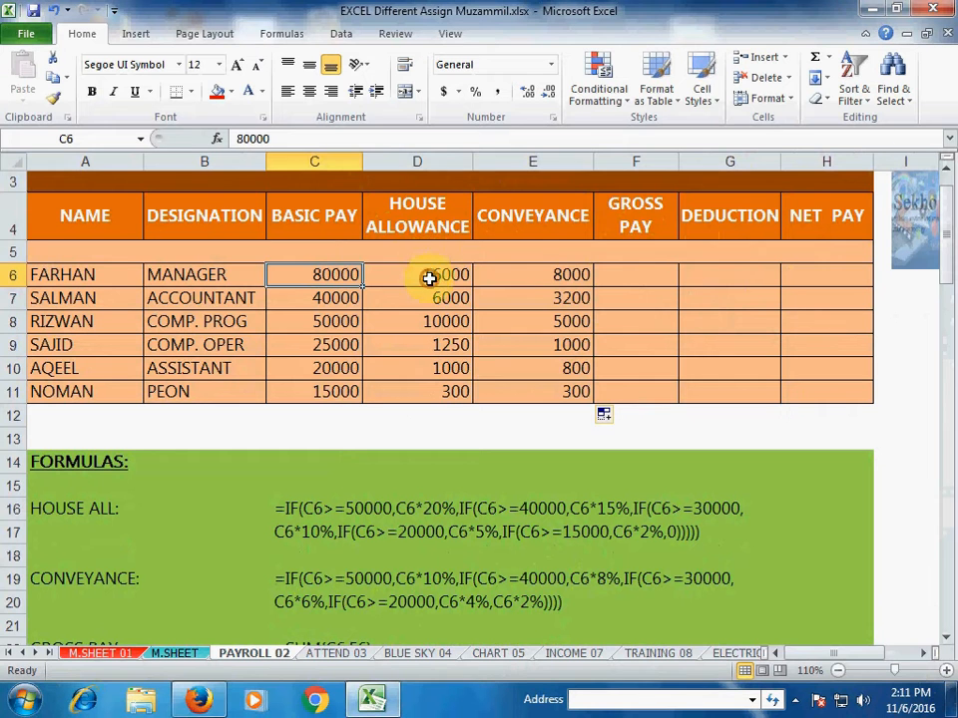
pyautogui.click(430, 276)
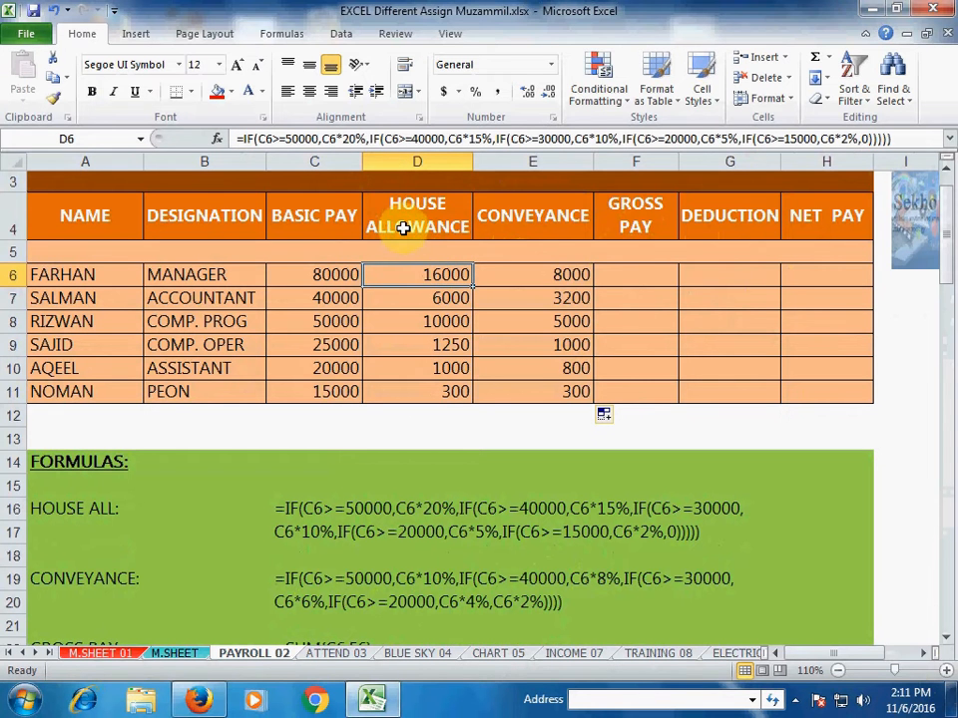
pyautogui.click(546, 269)
pyautogui.click(643, 280)
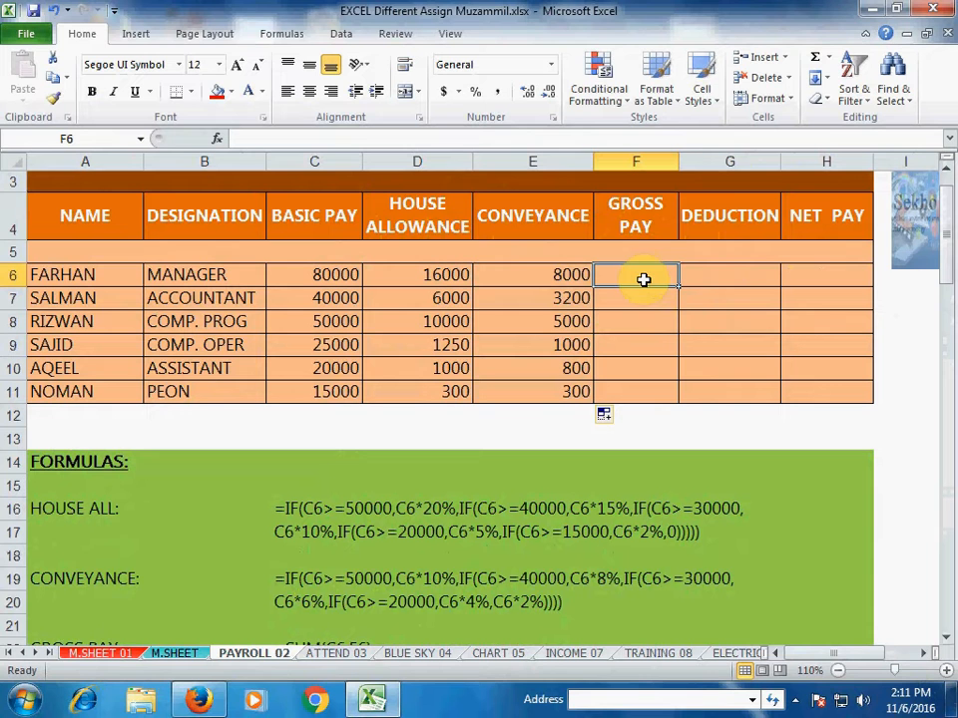
pyautogui.click(815, 60)
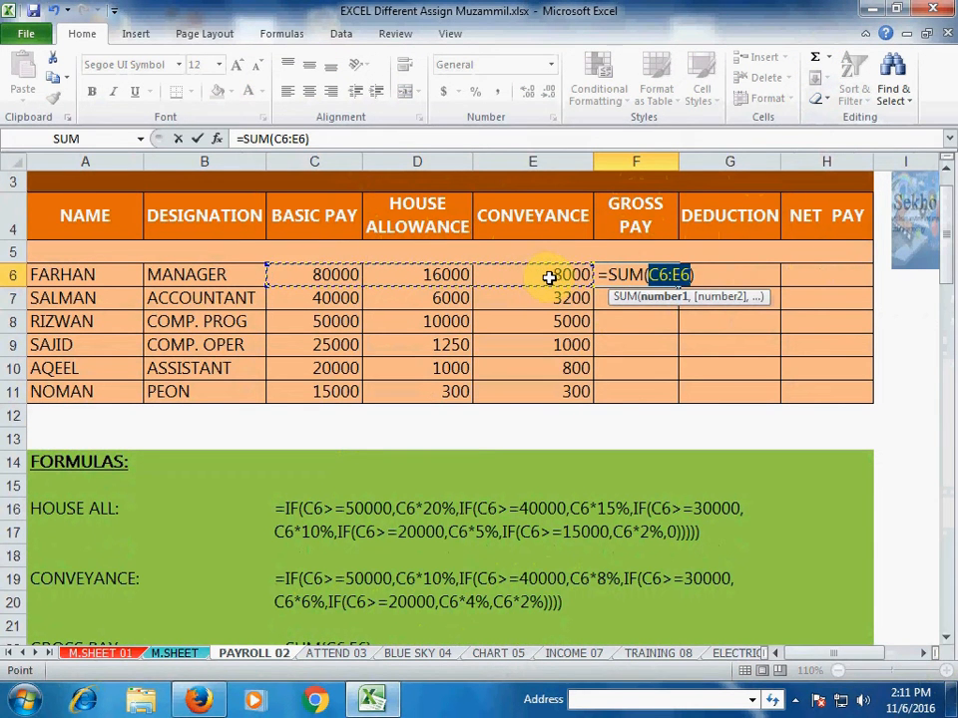
pyautogui.press('Return')
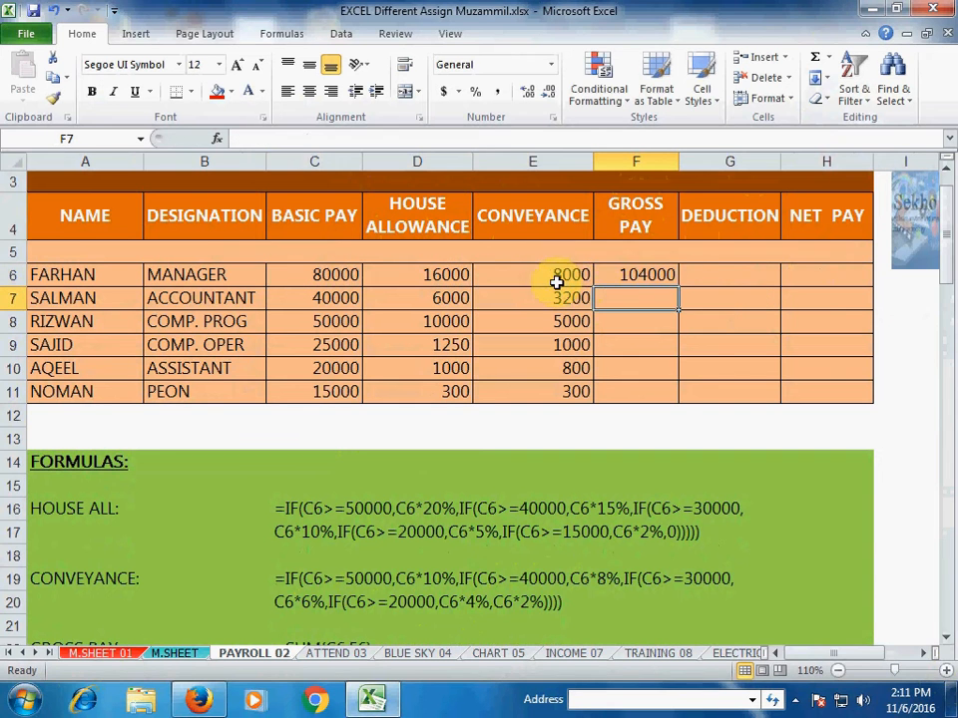
pyautogui.click(670, 285)
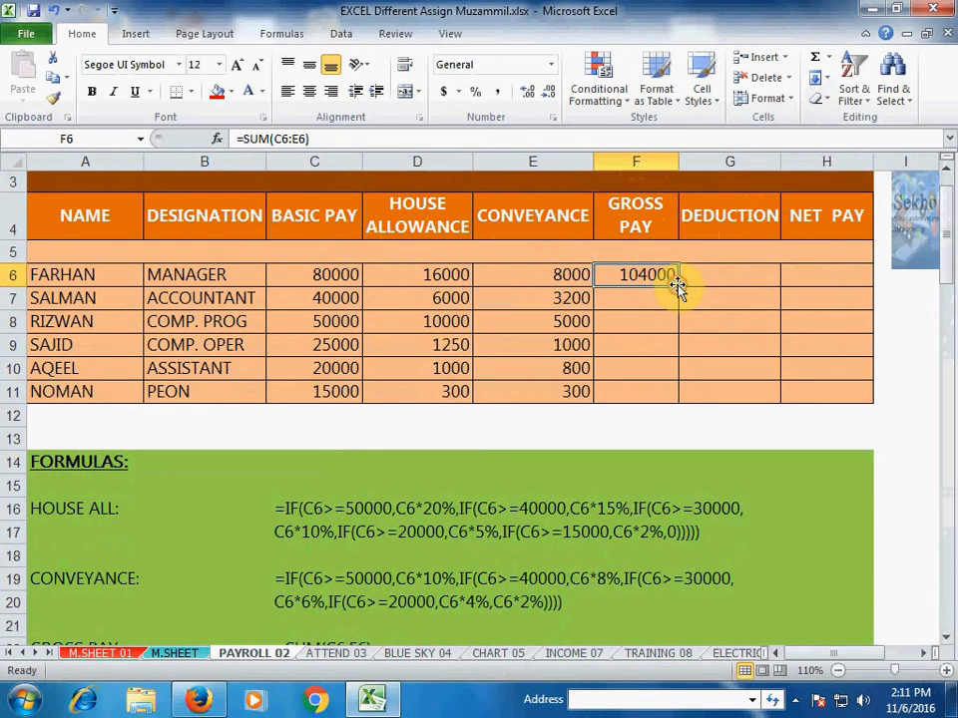
pyautogui.doubleClick(677, 285)
# - Start the Deduction formula in G6 with an IF that returns C6*15% when C6>=50000, following the reference formula below the table
pyautogui.click(709, 269)
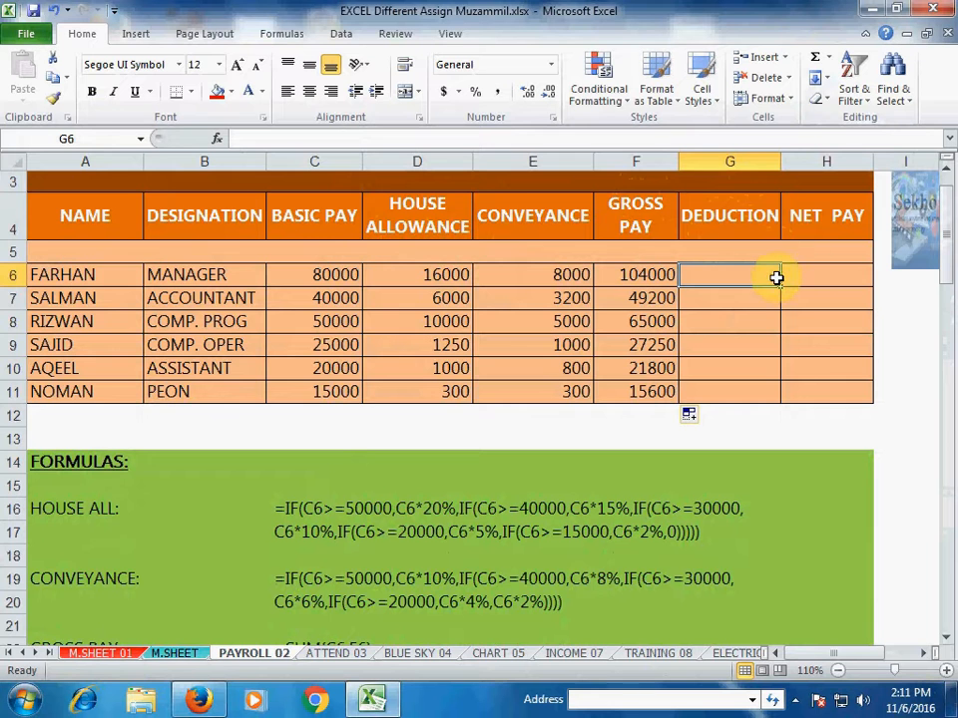
pyautogui.moveTo(948, 244); pyautogui.dragTo(942, 267)
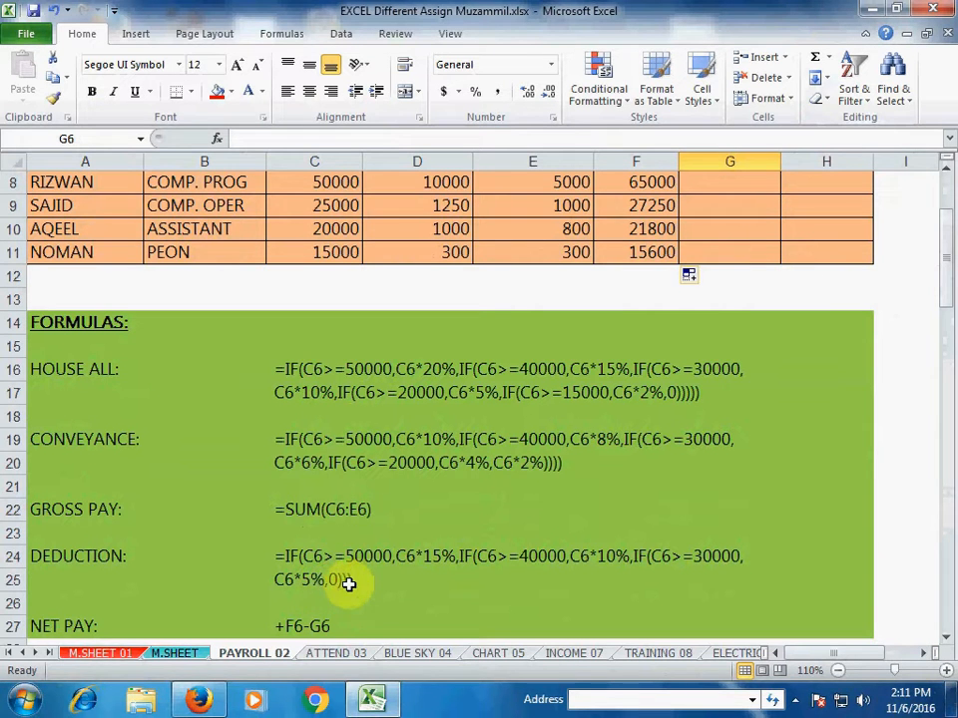
pyautogui.scroll(3, 507, 532)
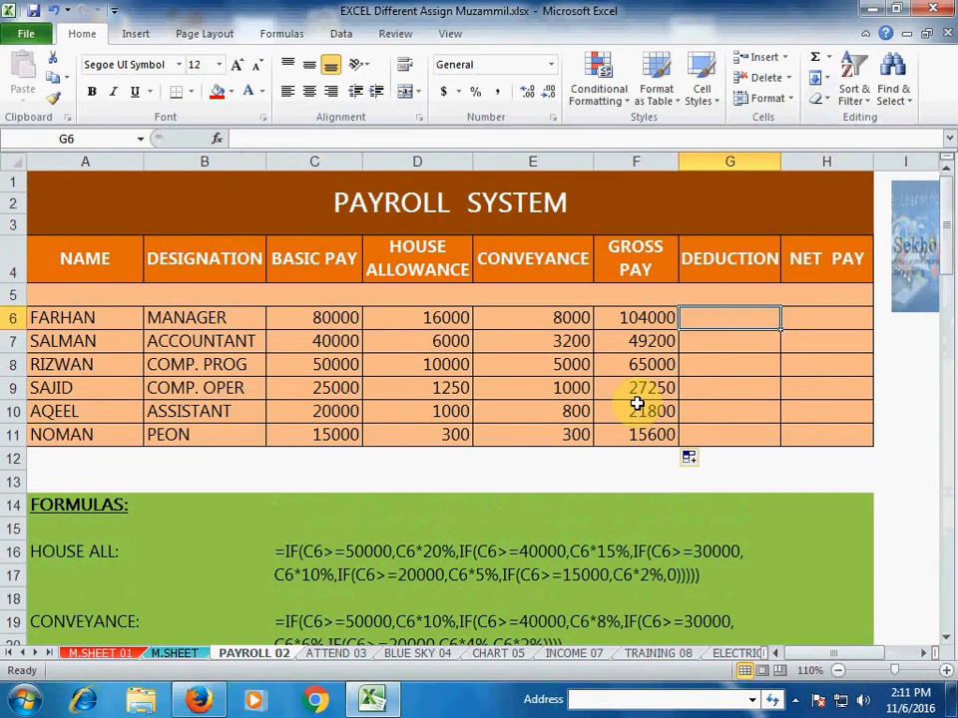
pyautogui.write('IF')
pyautogui.press('BackSpace')
pyautogui.press('BackSpace')
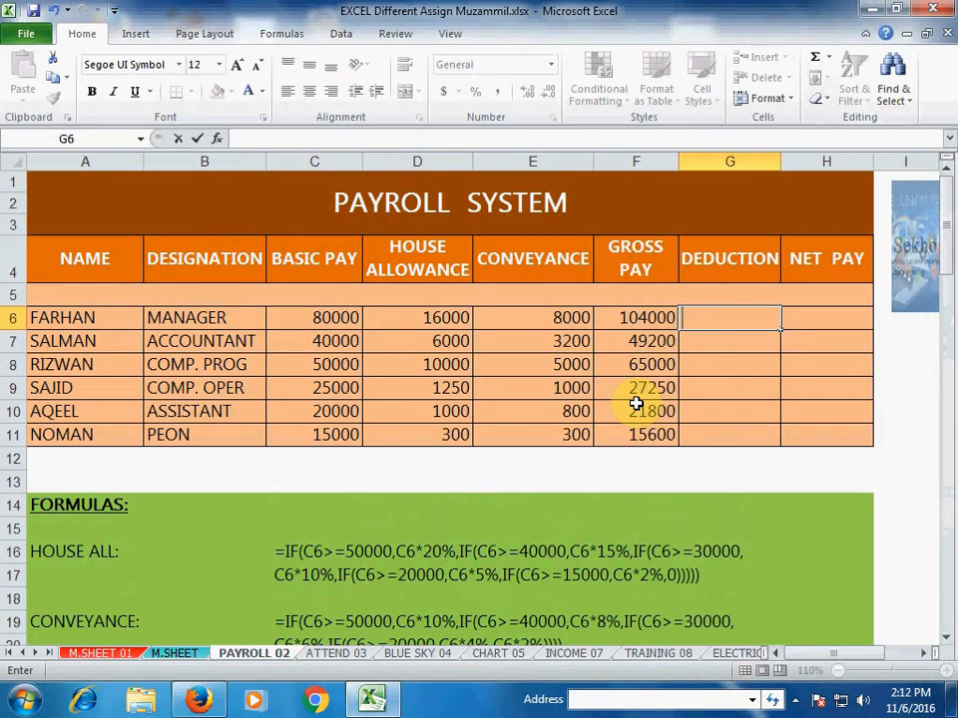
pyautogui.write('=')
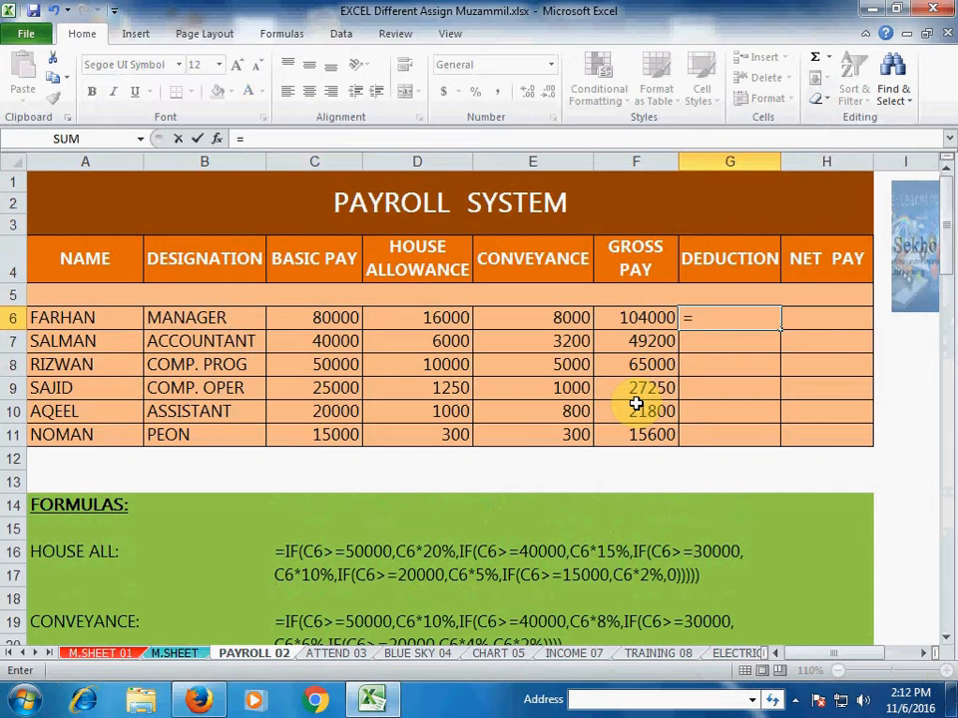
pyautogui.write('IF(')
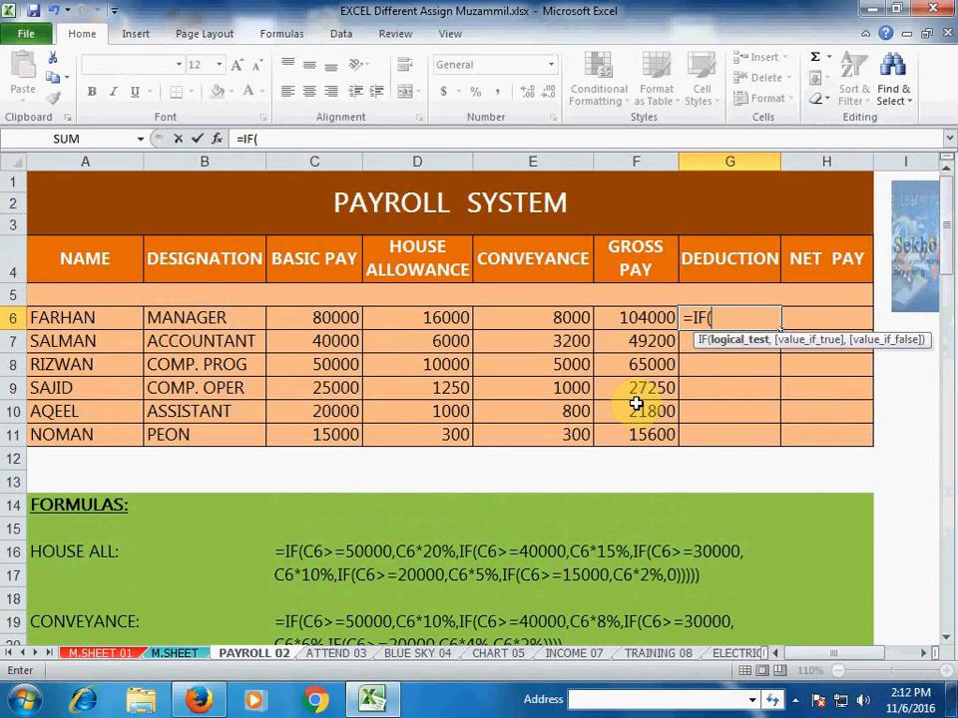
pyautogui.write('C6>=')
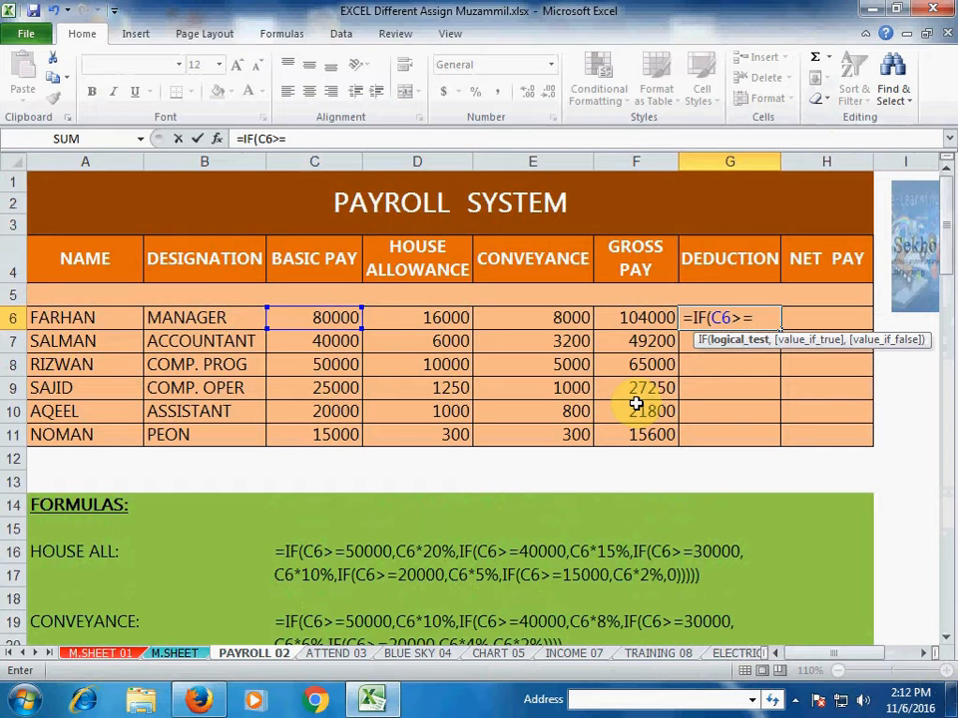
pyautogui.write('50000')
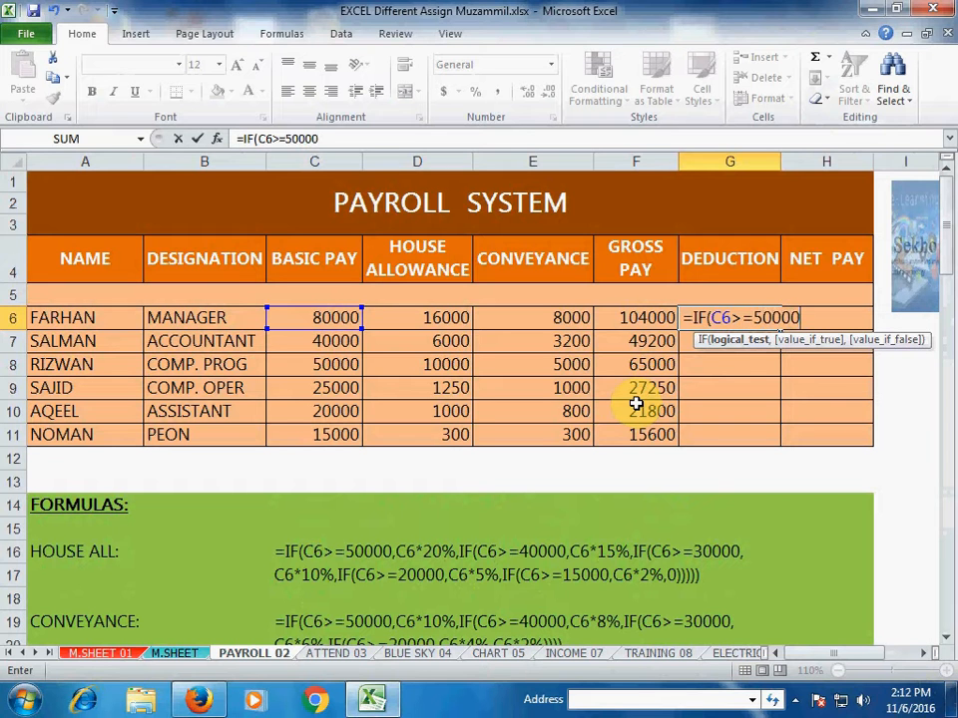
pyautogui.write(',C')
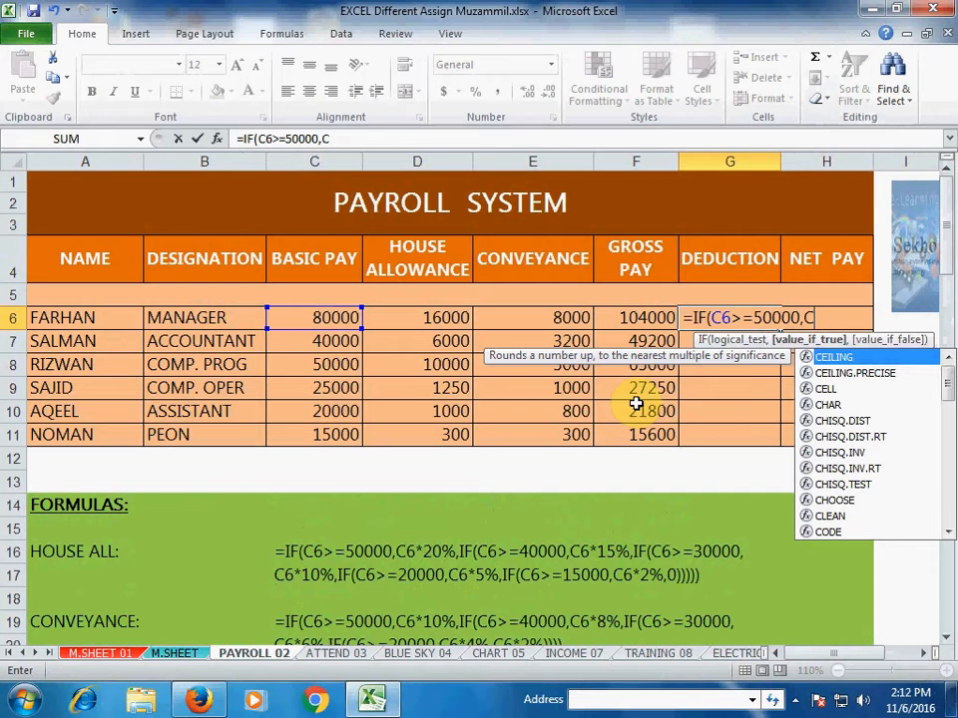
pyautogui.write('6')
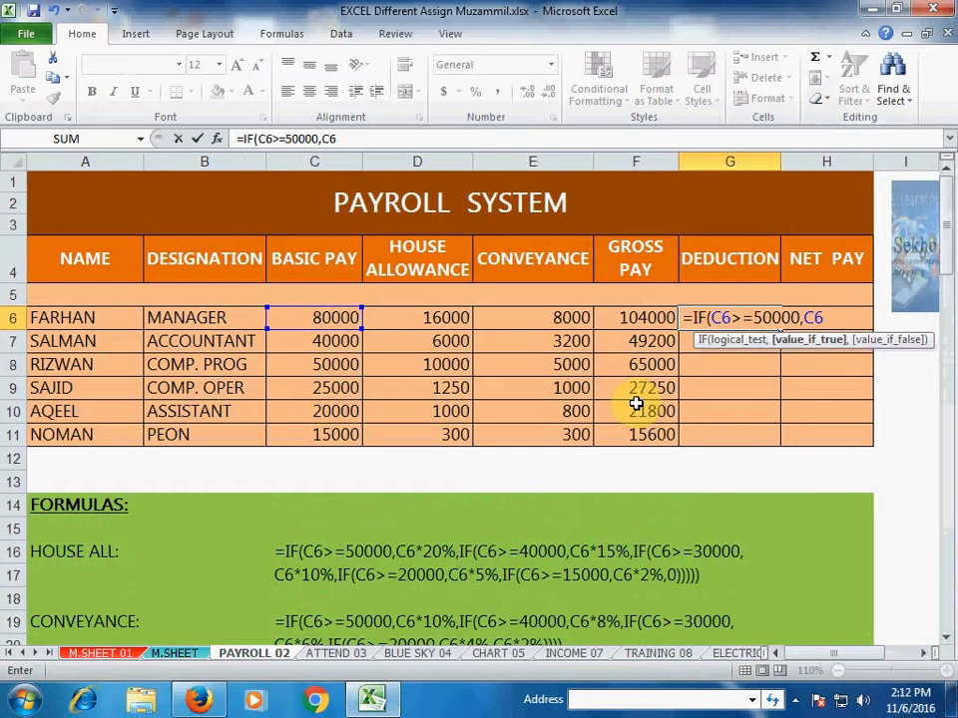
pyautogui.write('*15%')
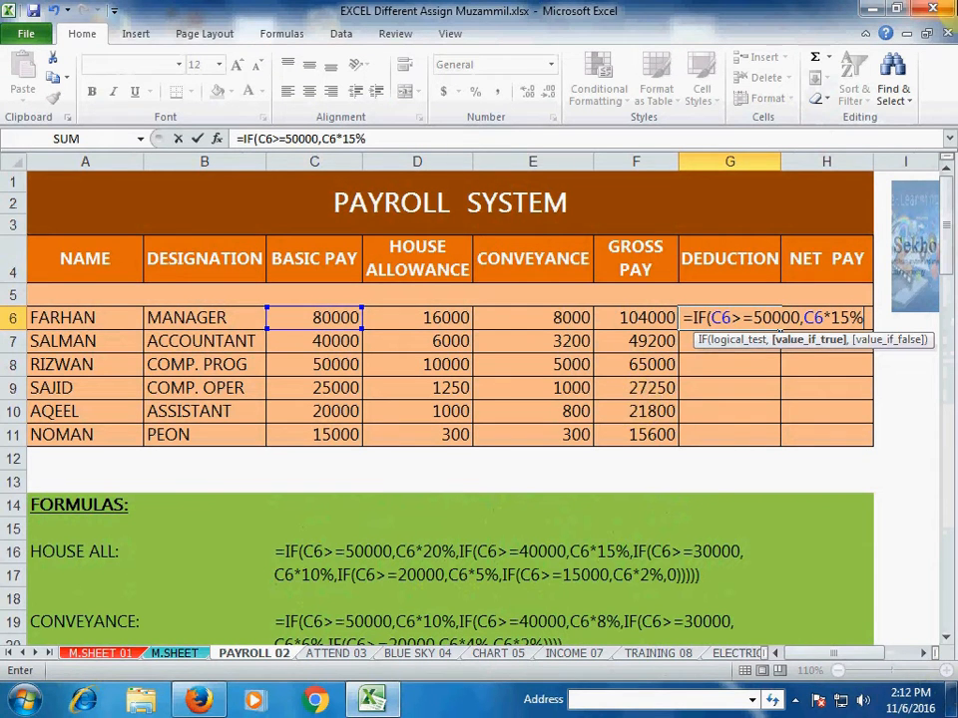
# - Nest a second IF in the G6 formula that returns C6*10% when C6>=40000
pyautogui.moveTo(950, 236); pyautogui.dragTo(926, 279)
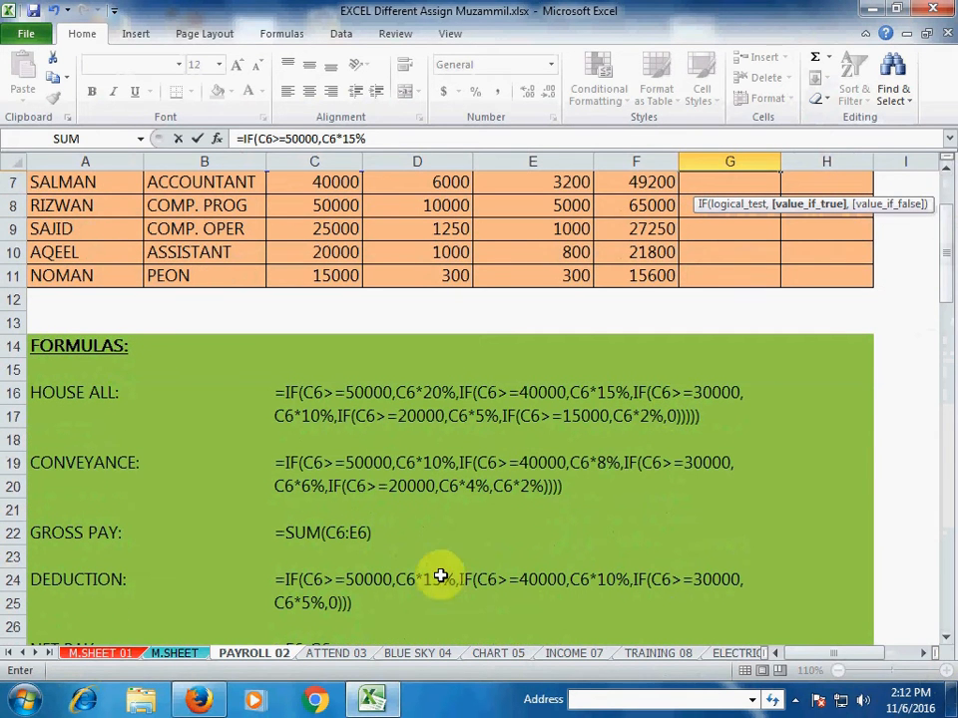
pyautogui.scroll(2, 950, 288)
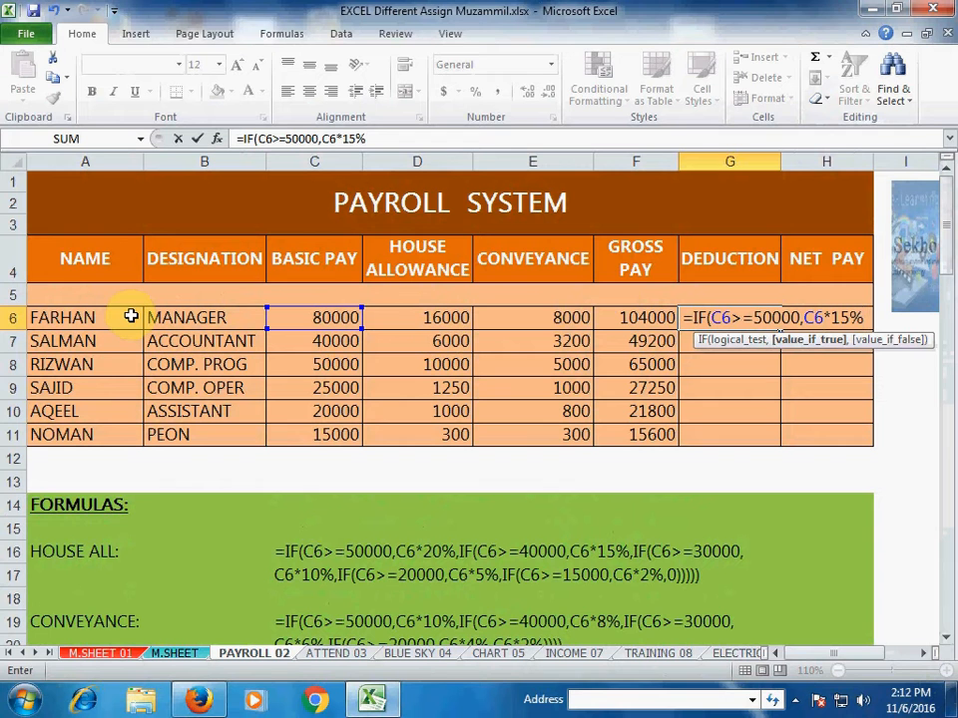
pyautogui.write(',IF')
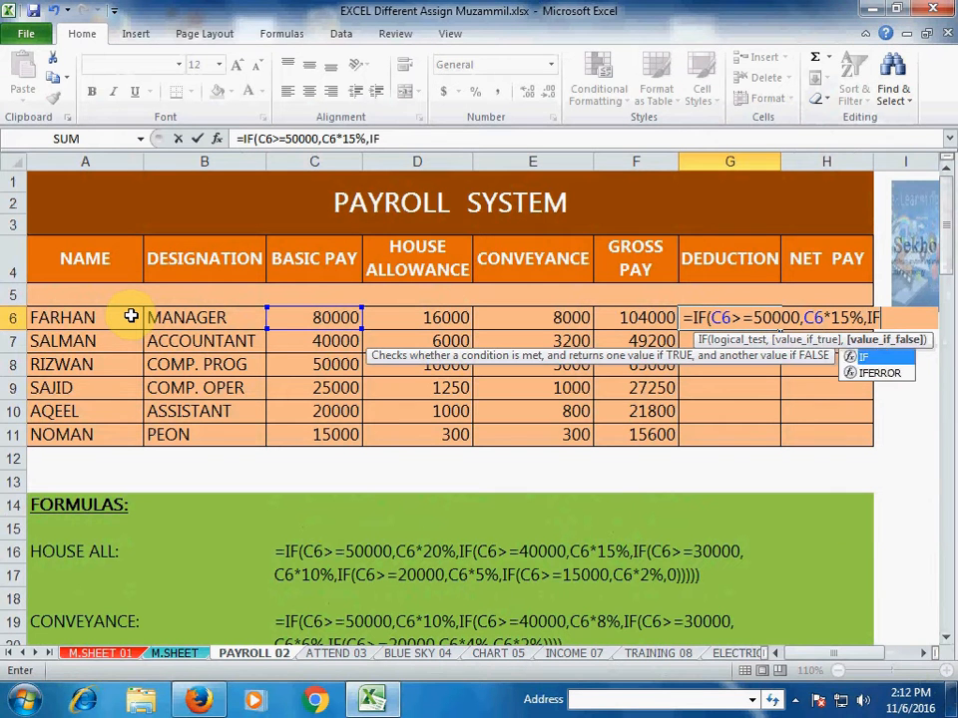
pyautogui.write('(')
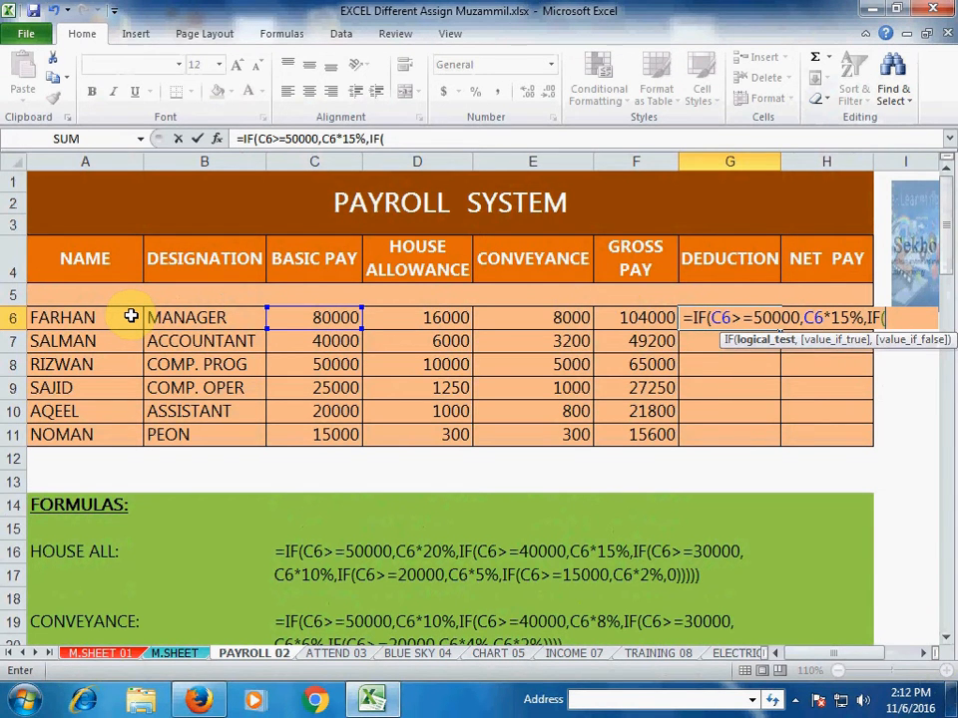
pyautogui.write('C6>')
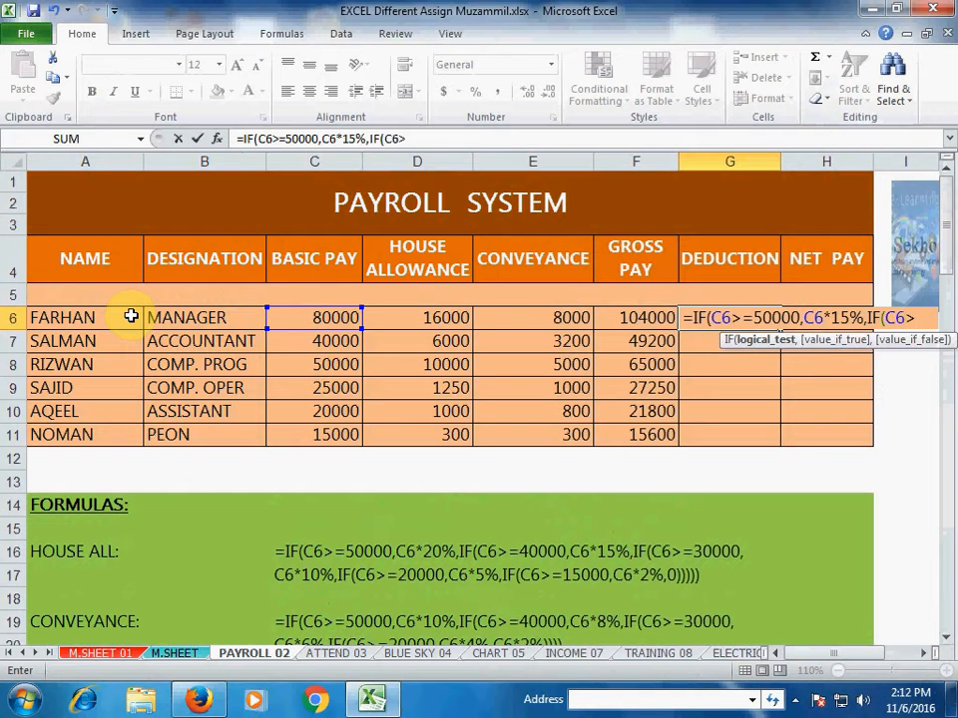
pyautogui.write('=40000')
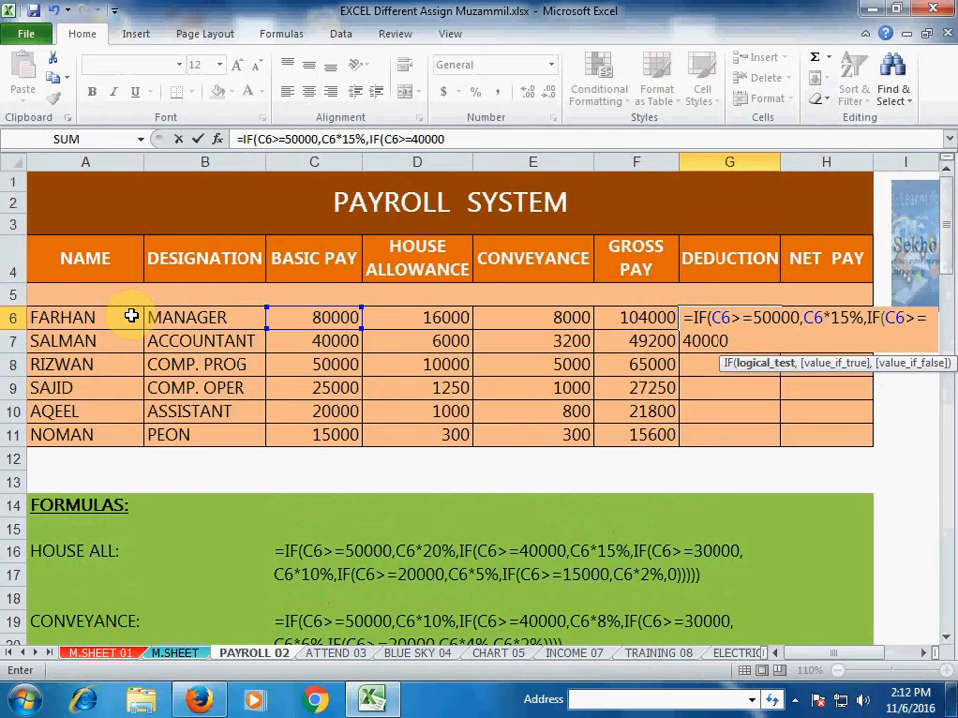
pyautogui.write('.C')
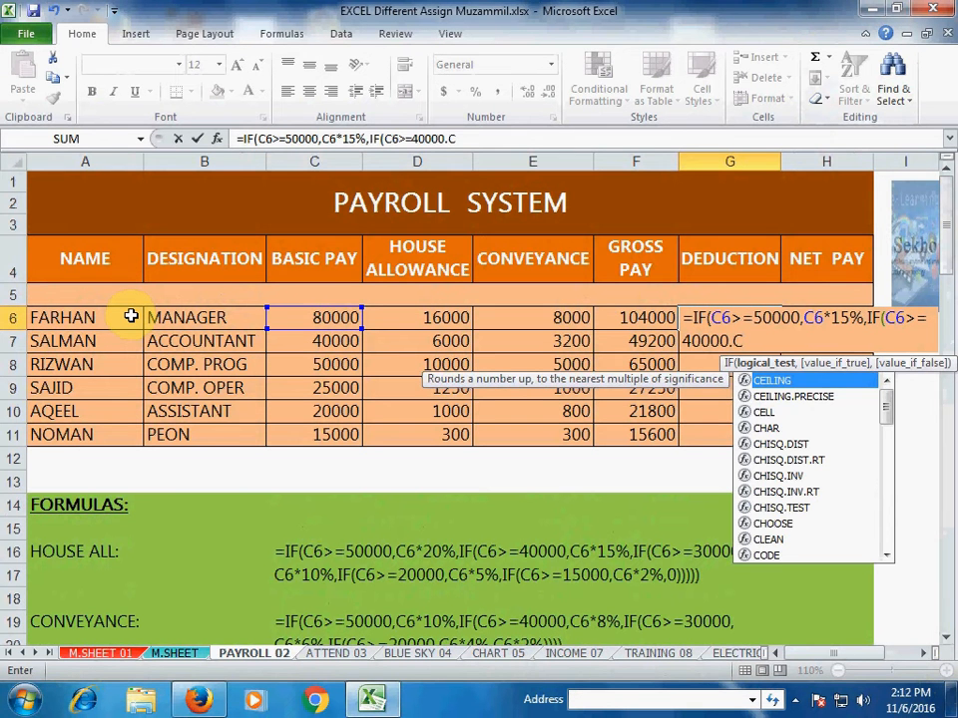
pyautogui.press('BackSpace')
pyautogui.press('BackSpace')
pyautogui.write(',')
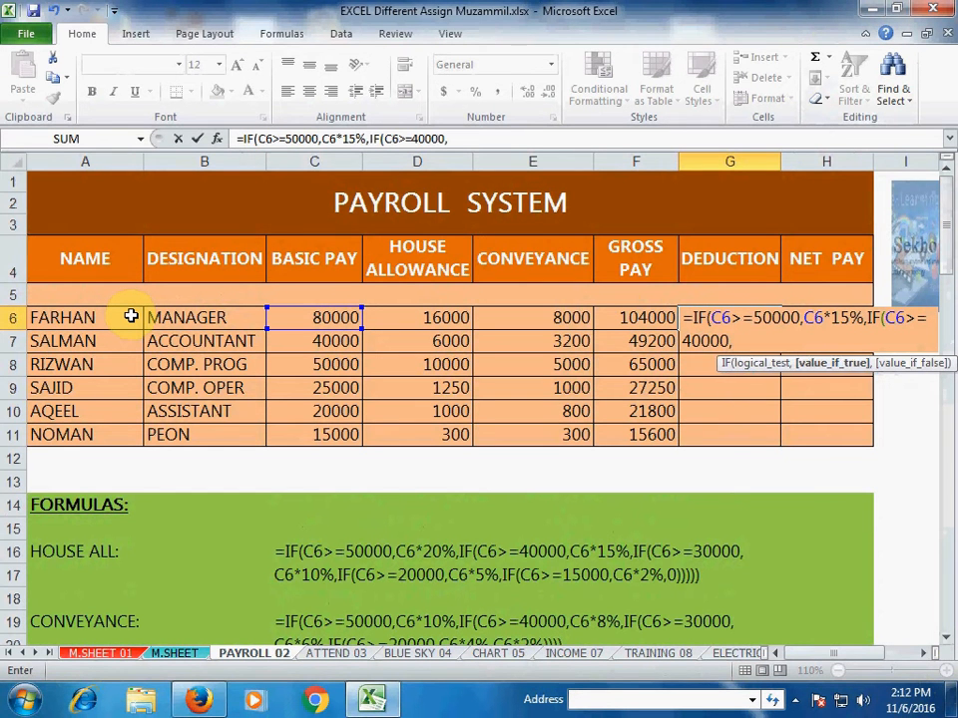
pyautogui.write('C6*10%,')
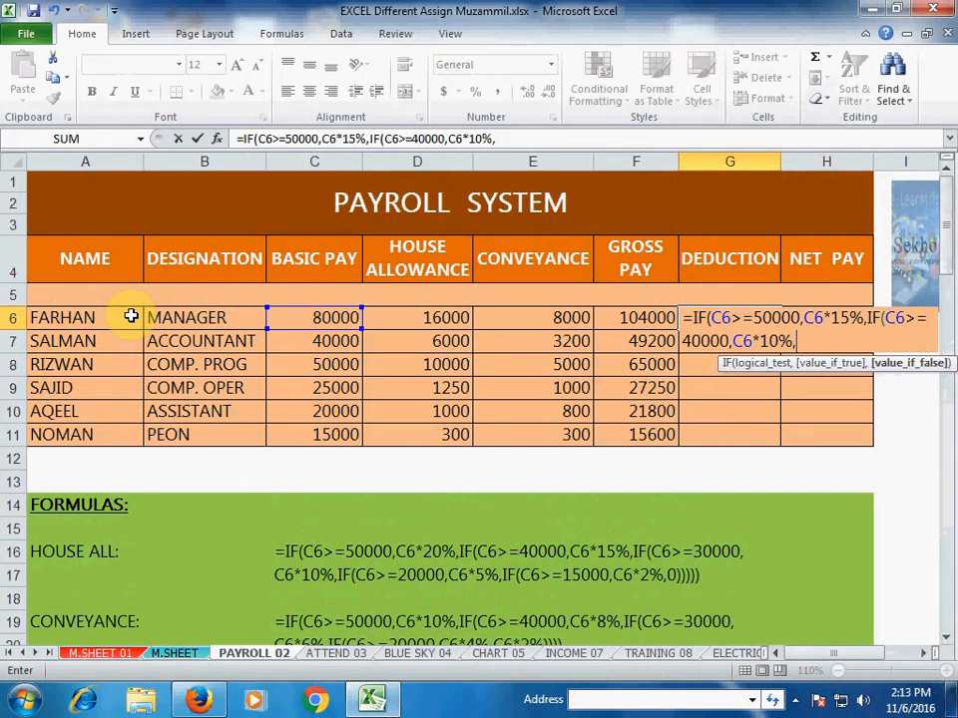
# - Nest a third IF in the G6 formula that returns C6*5% when C6>=30000
pyautogui.write('IF')
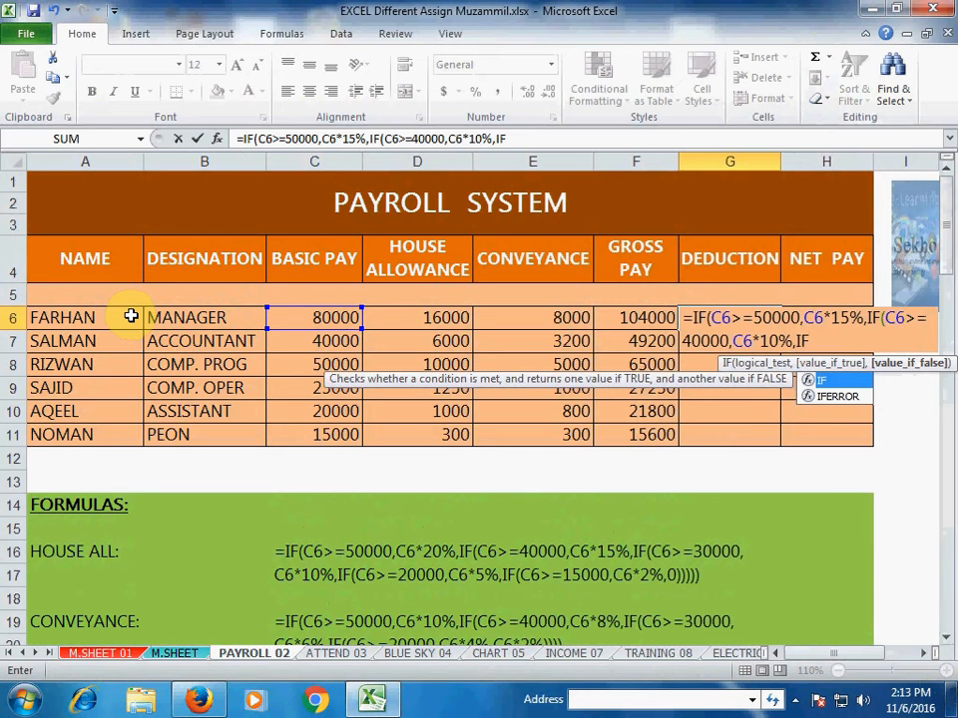
pyautogui.write('(C6')
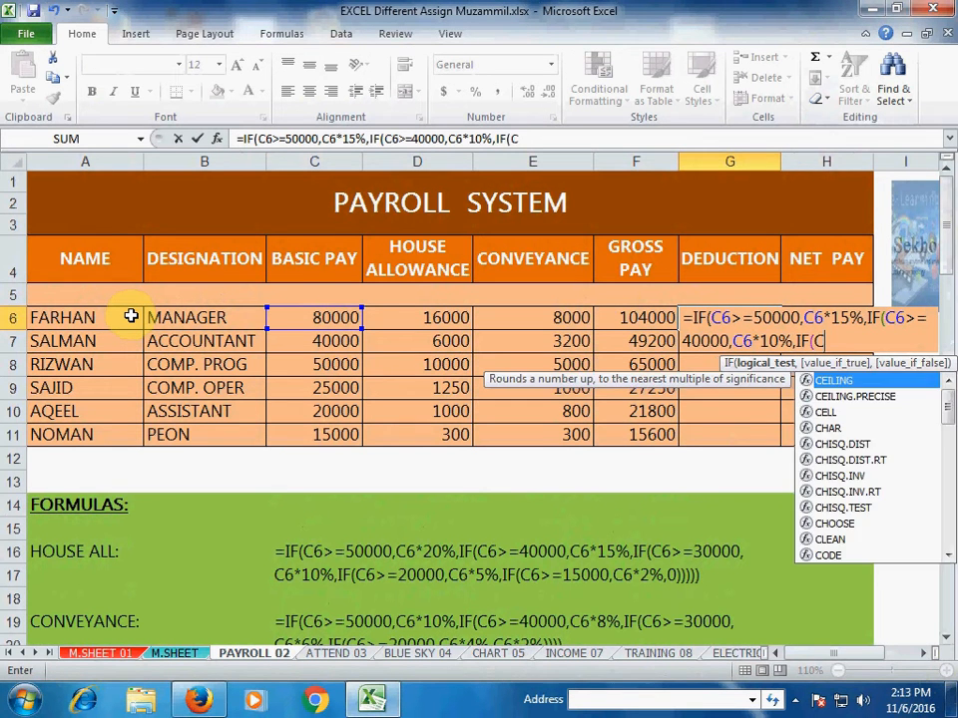
pyautogui.write('>=')
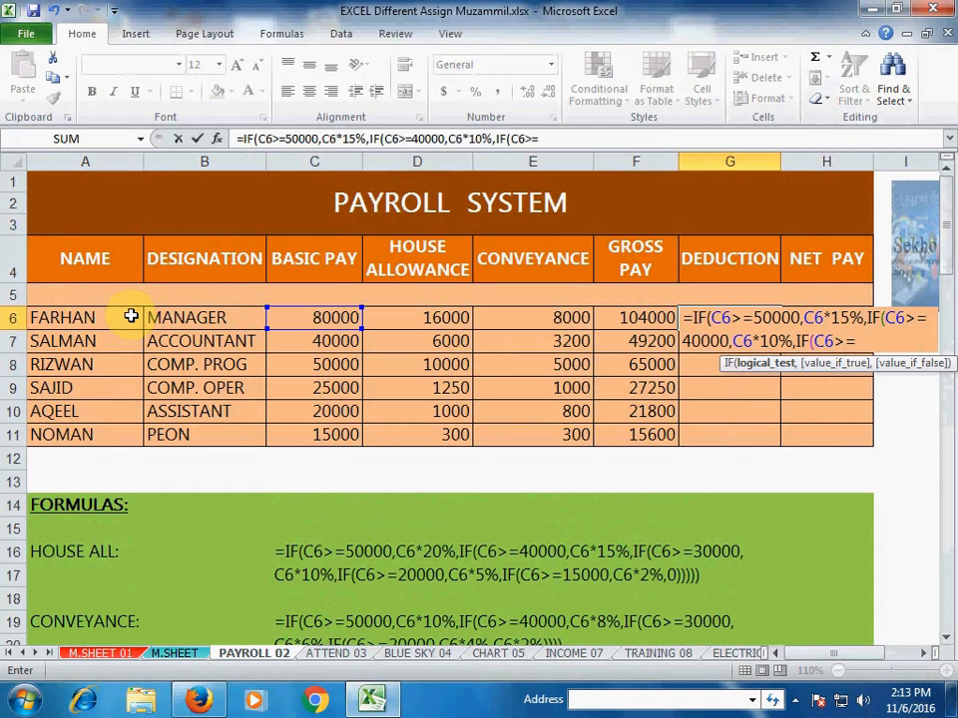
pyautogui.write('30000')
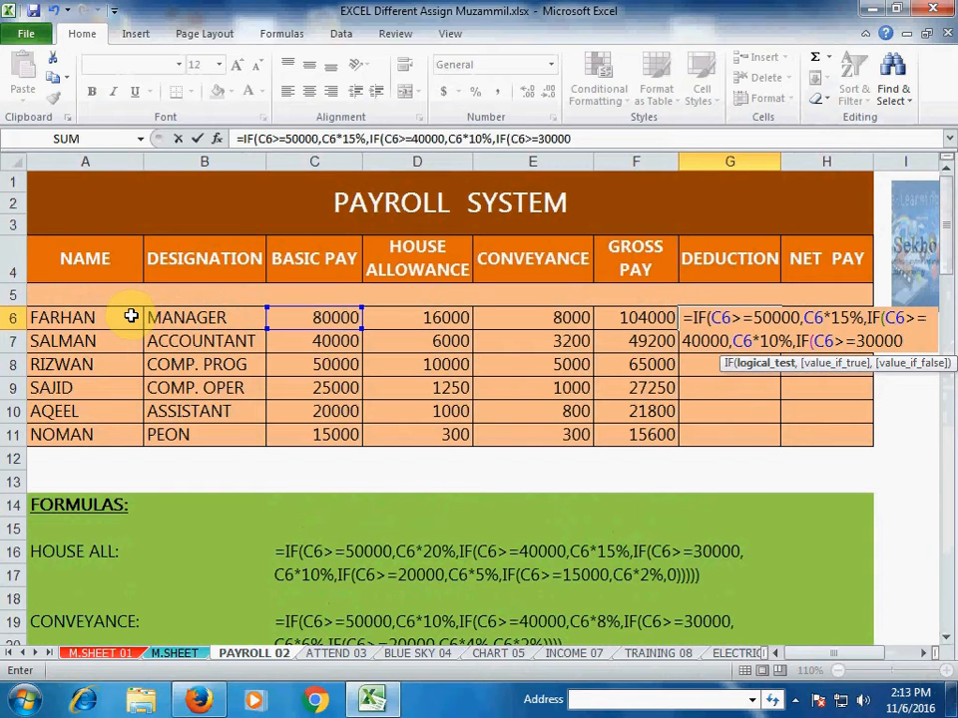
pyautogui.write(',')
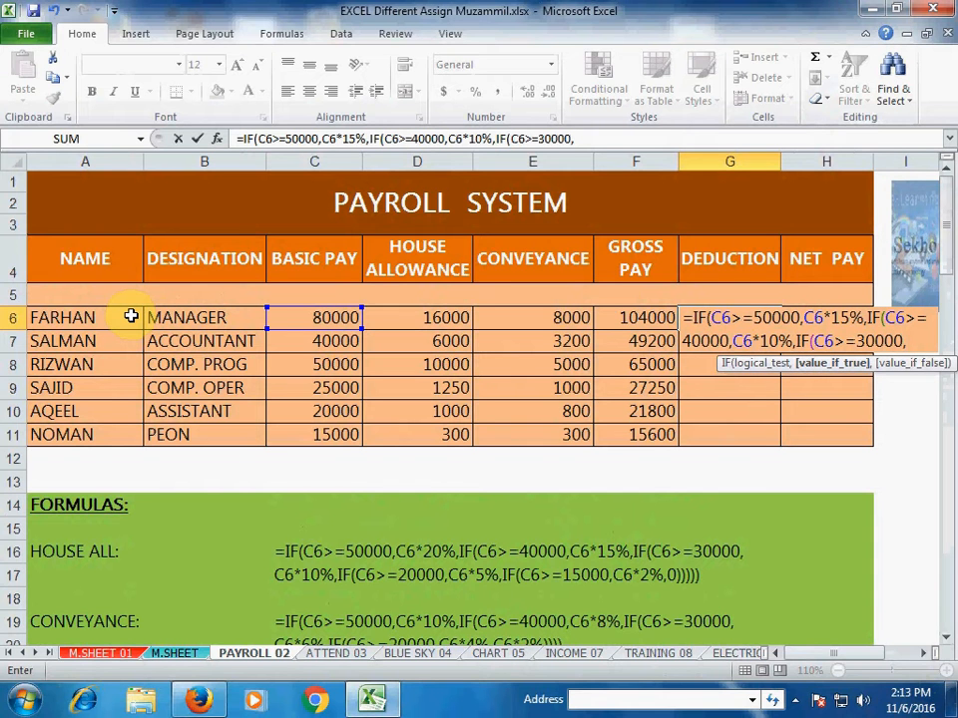
pyautogui.write('C')
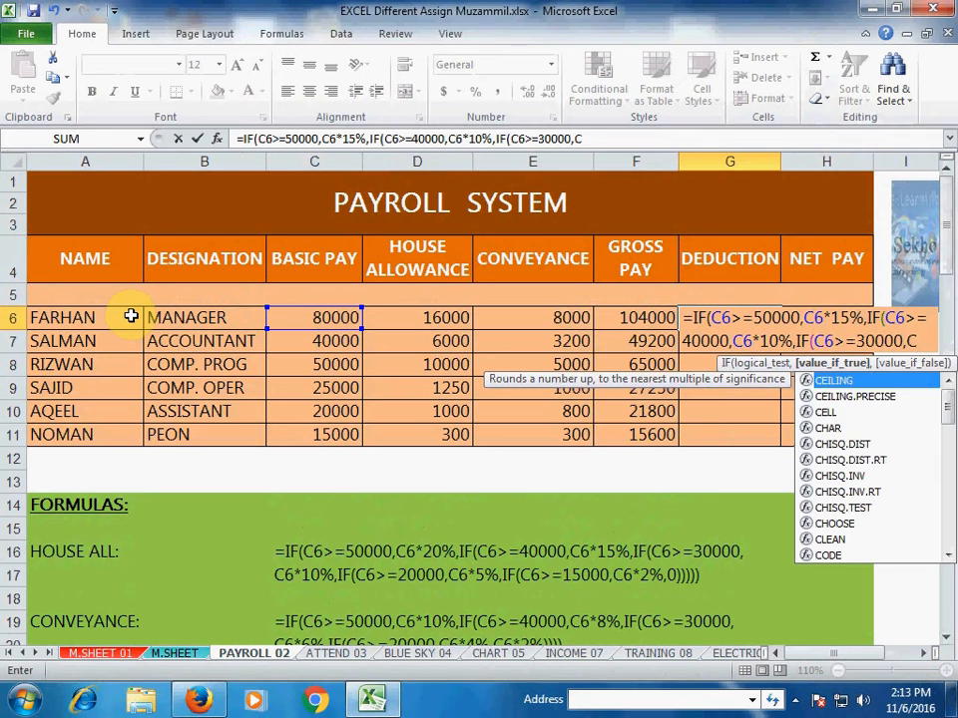
pyautogui.write('6*')
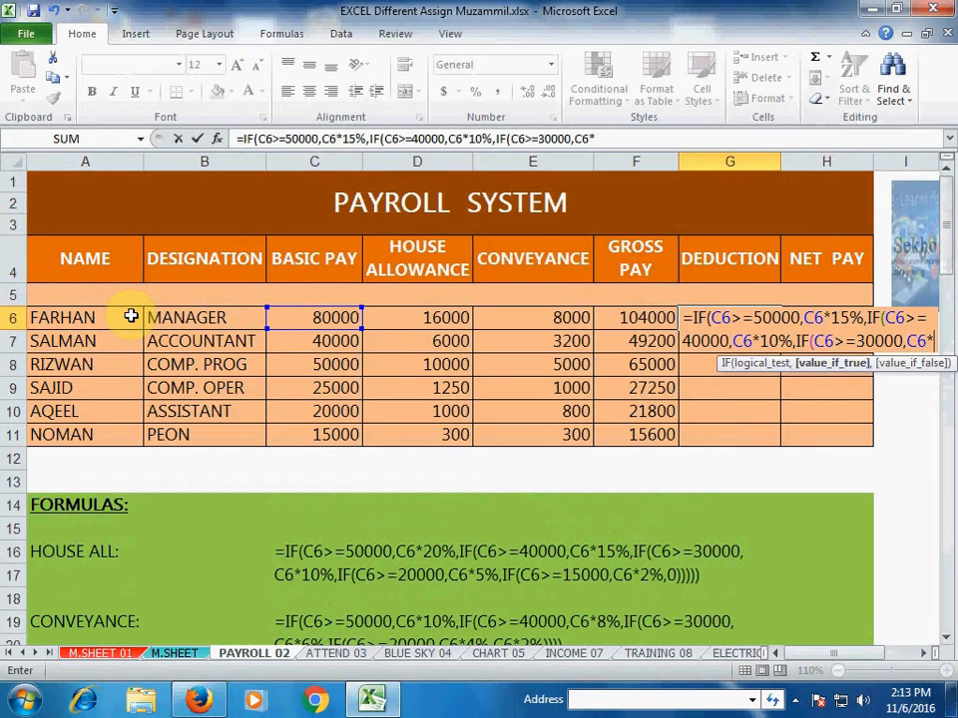
pyautogui.write('5%')
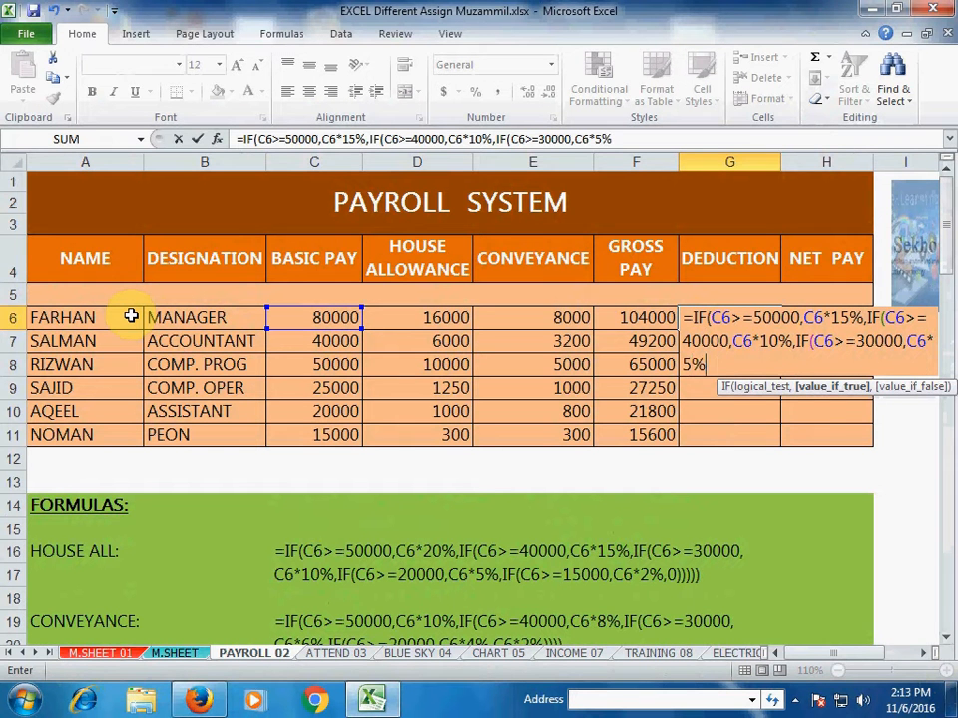
# - Finish the G6 Deduction formula with 0 as the final fallback value, and fill it down through G11
pyautogui.write(',')
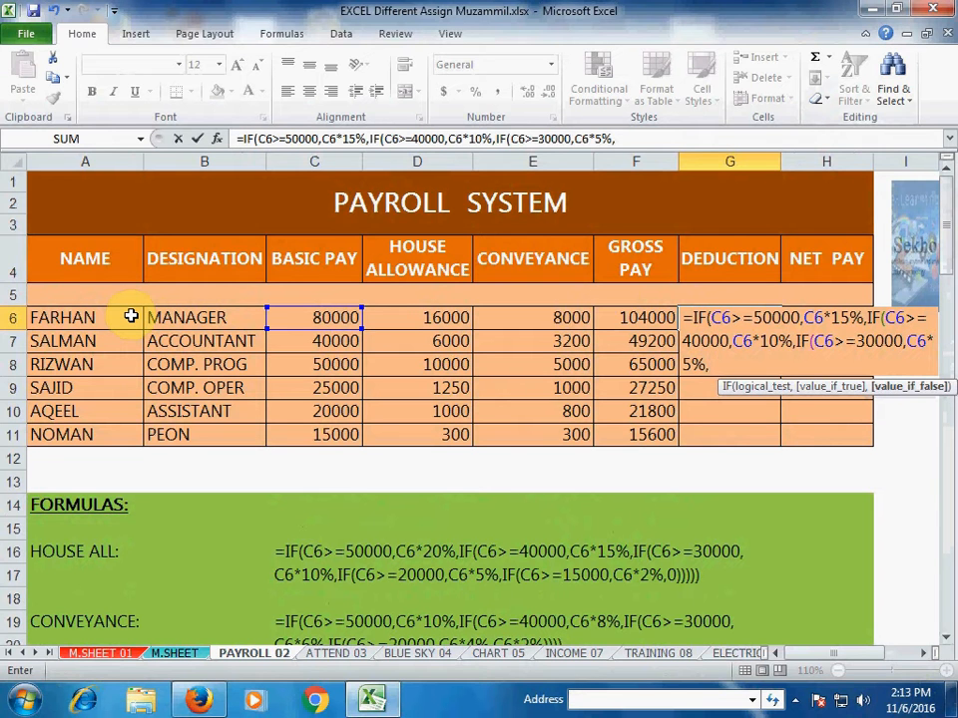
pyautogui.write('0)))')
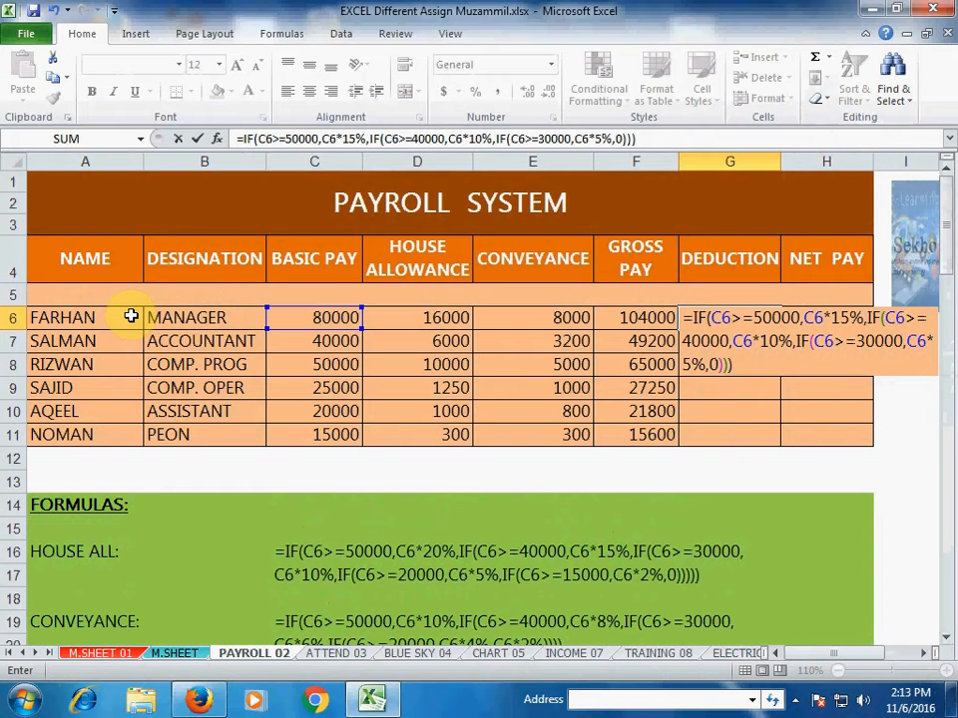
pyautogui.press('Return')
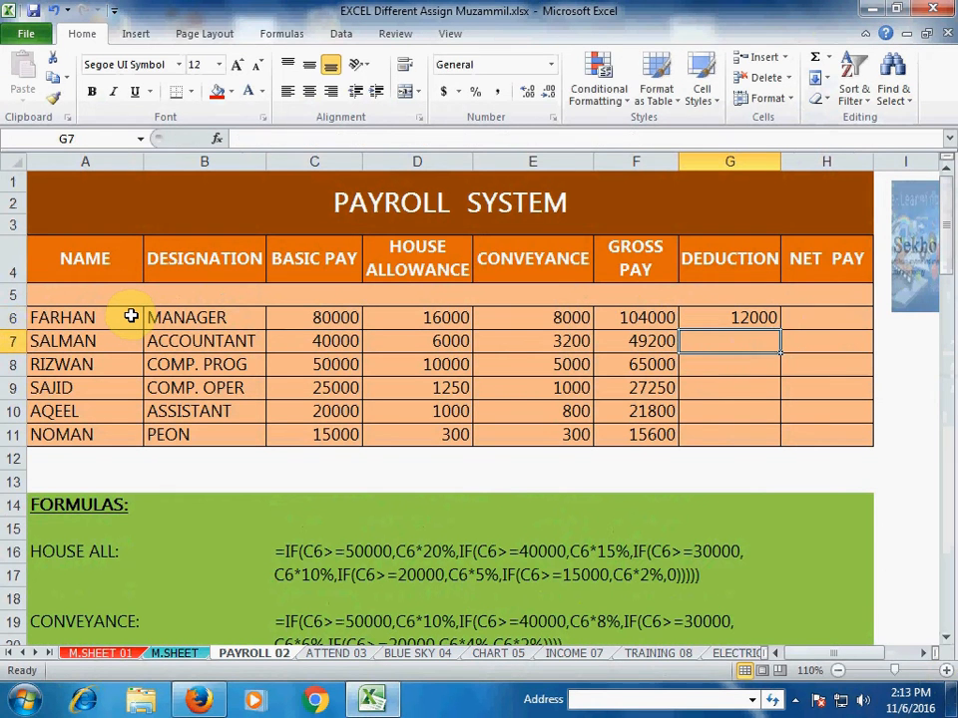
pyautogui.press('Up')
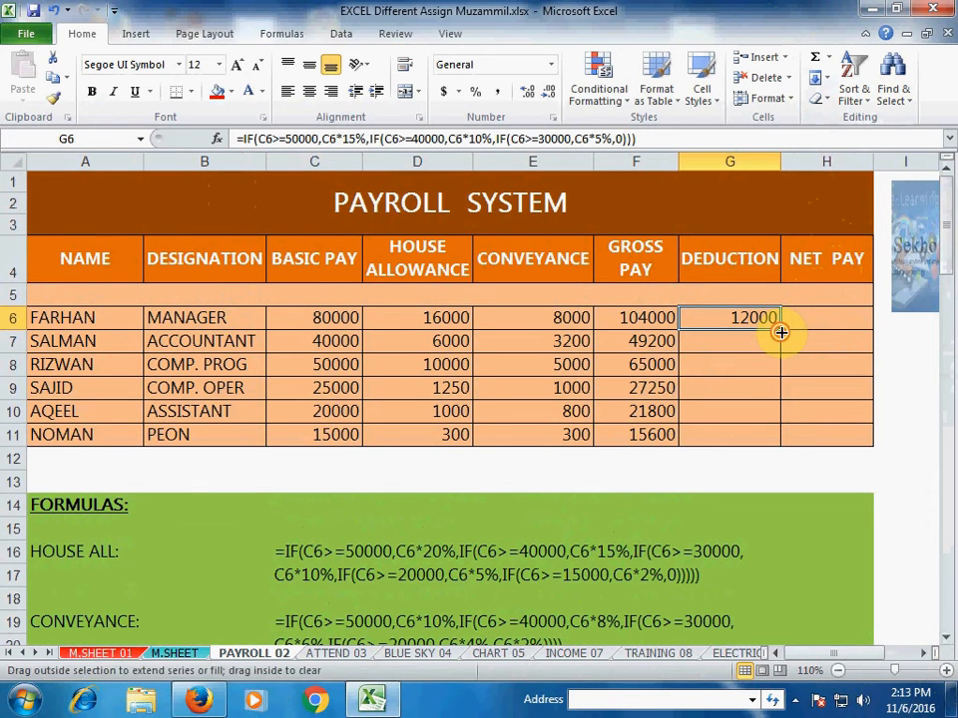
pyautogui.doubleClick(781, 332)
# - Calculate Net Pay in H6 as Gross Pay minus Deduction with =F6-G6, and fill the formula down through H11
pyautogui.click(820, 319)
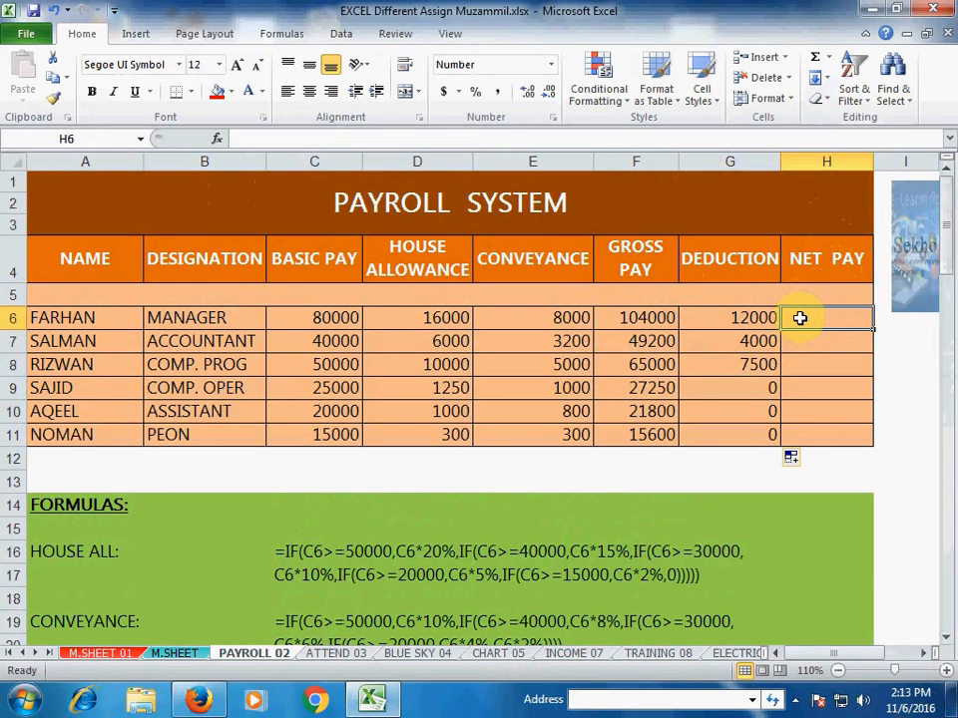
pyautogui.write('=')
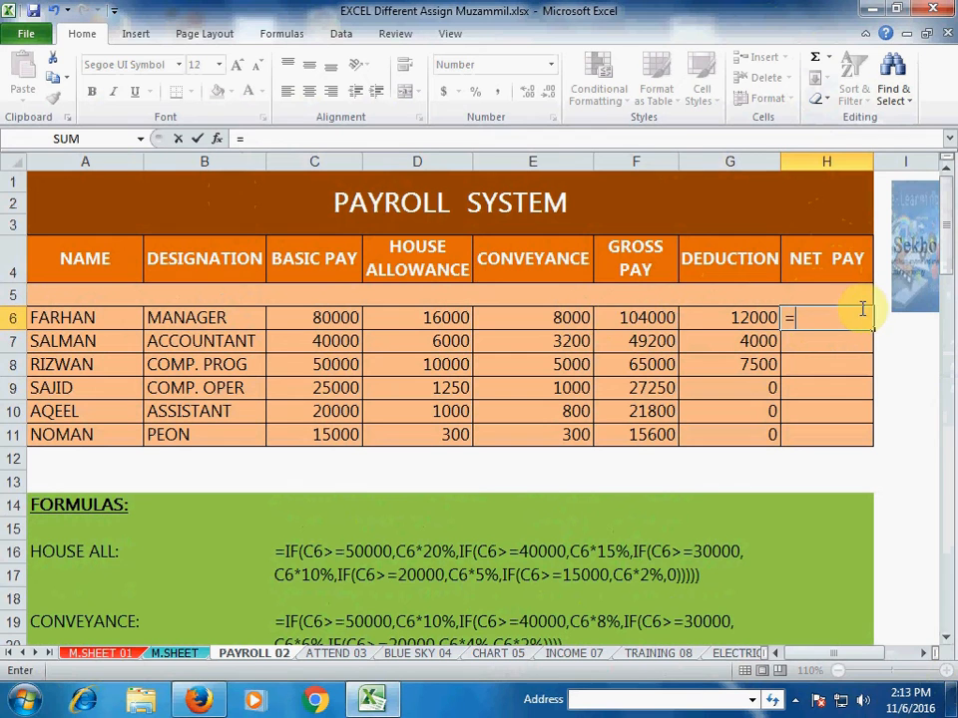
pyautogui.click(646, 317)
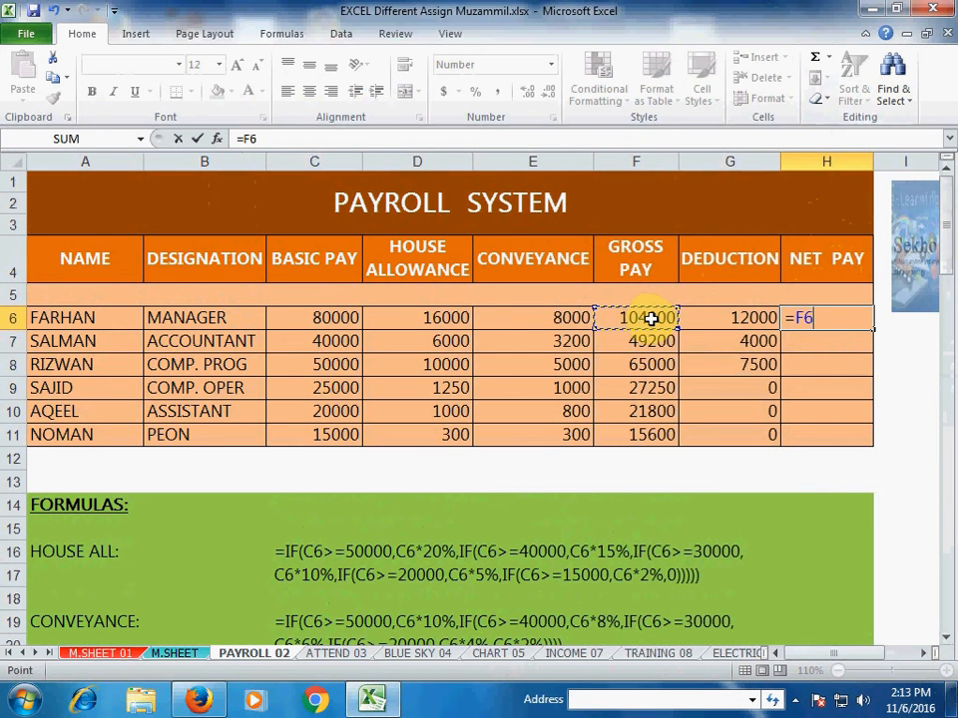
pyautogui.write('-')
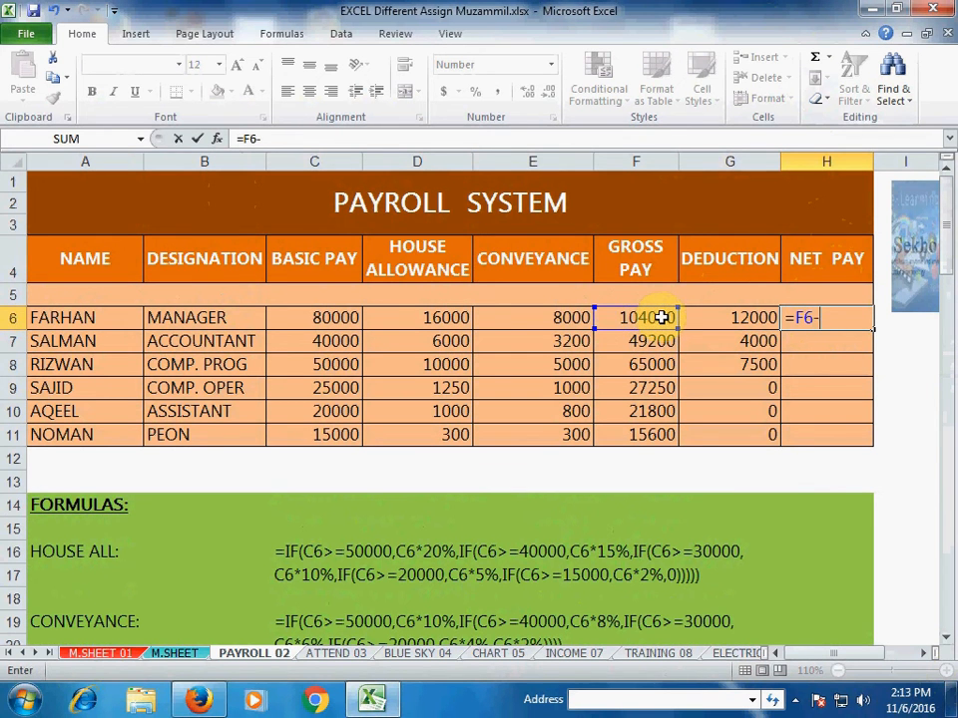
pyautogui.click(740, 317)
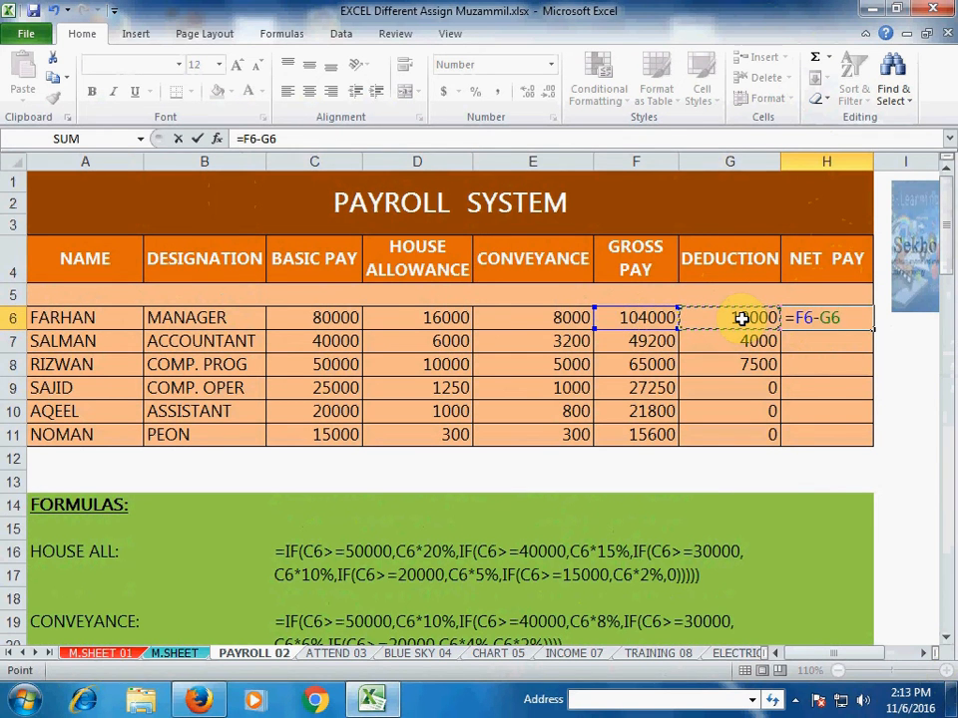
pyautogui.press('Return')
pyautogui.click(868, 322)
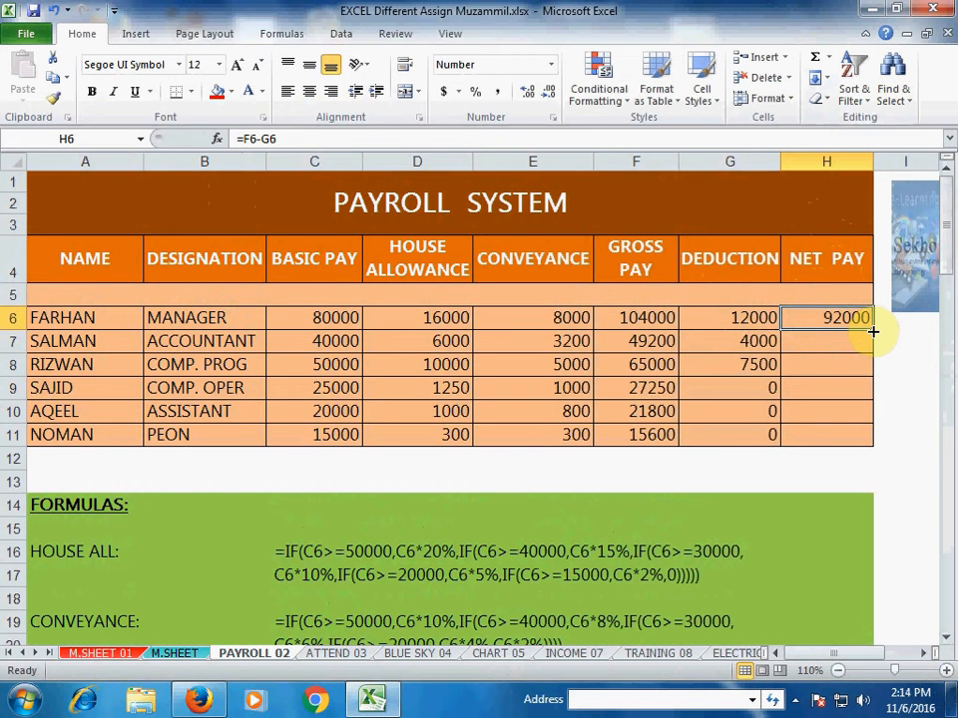
pyautogui.doubleClick(872, 332)
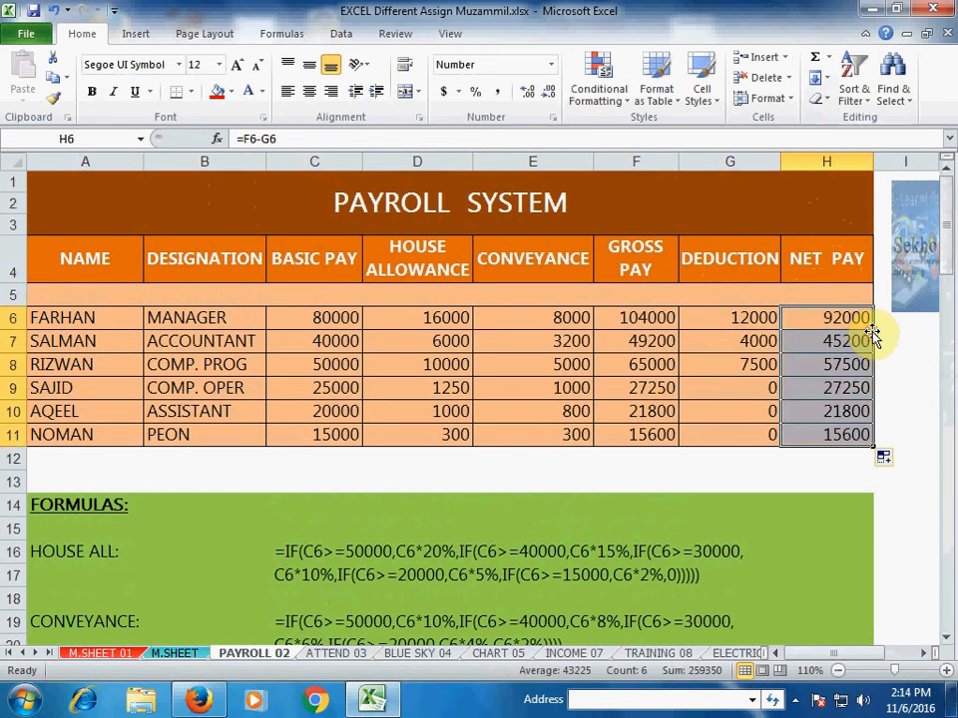
pyautogui.click(824, 324)
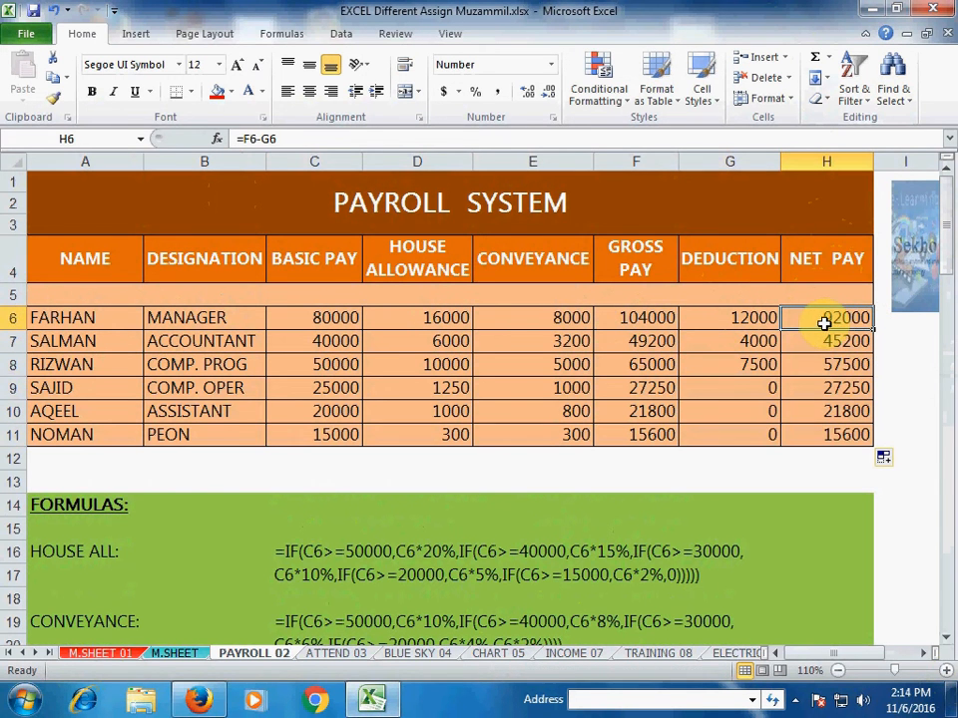
pyautogui.click(488, 359)
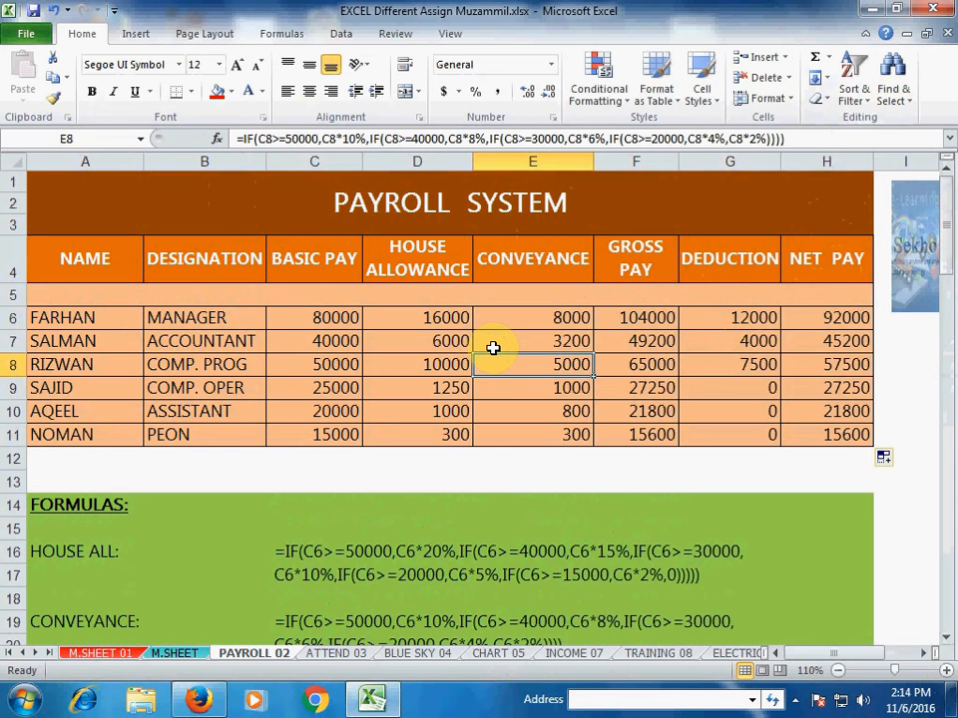